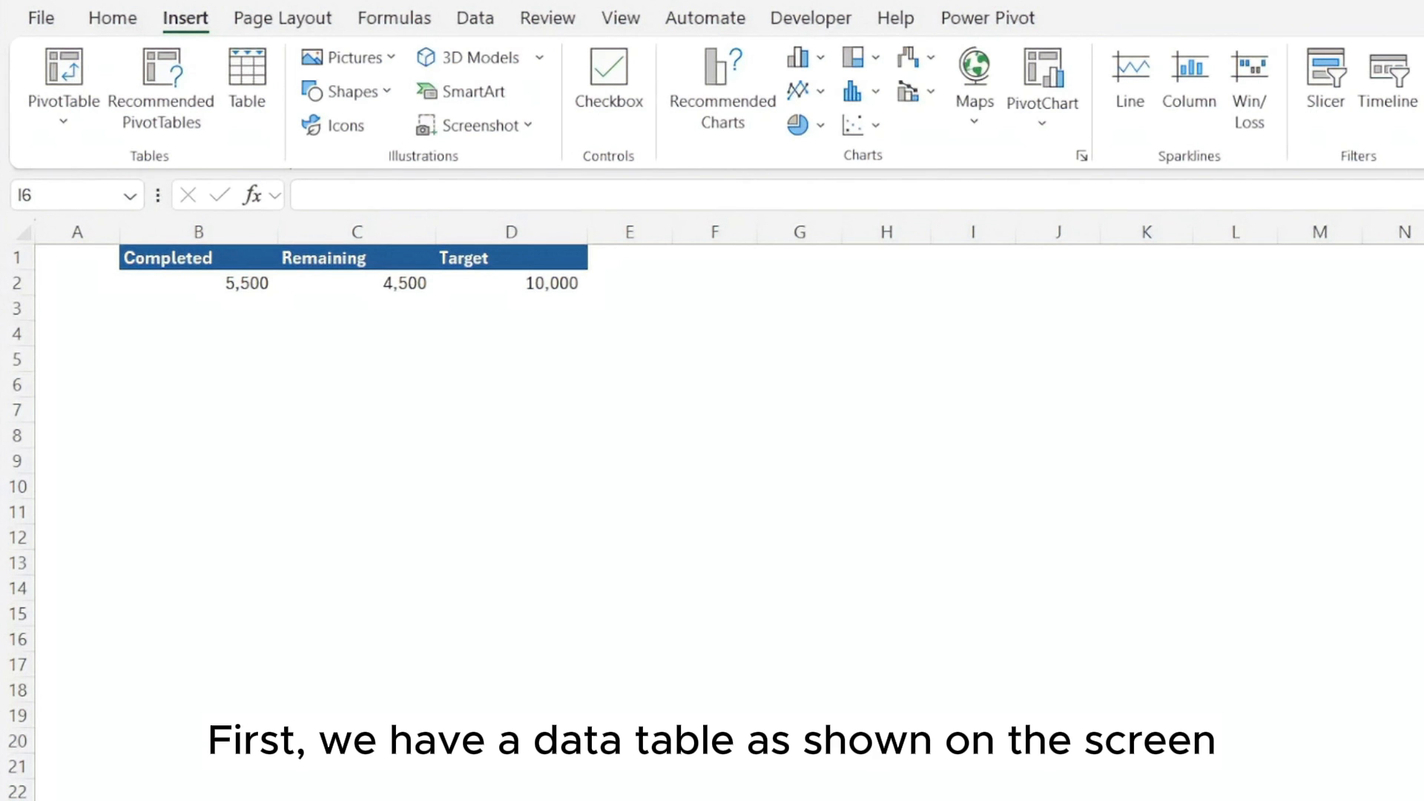
Enter the headers X in G1 and Y in H1 for a second table
left_click(820, 318)
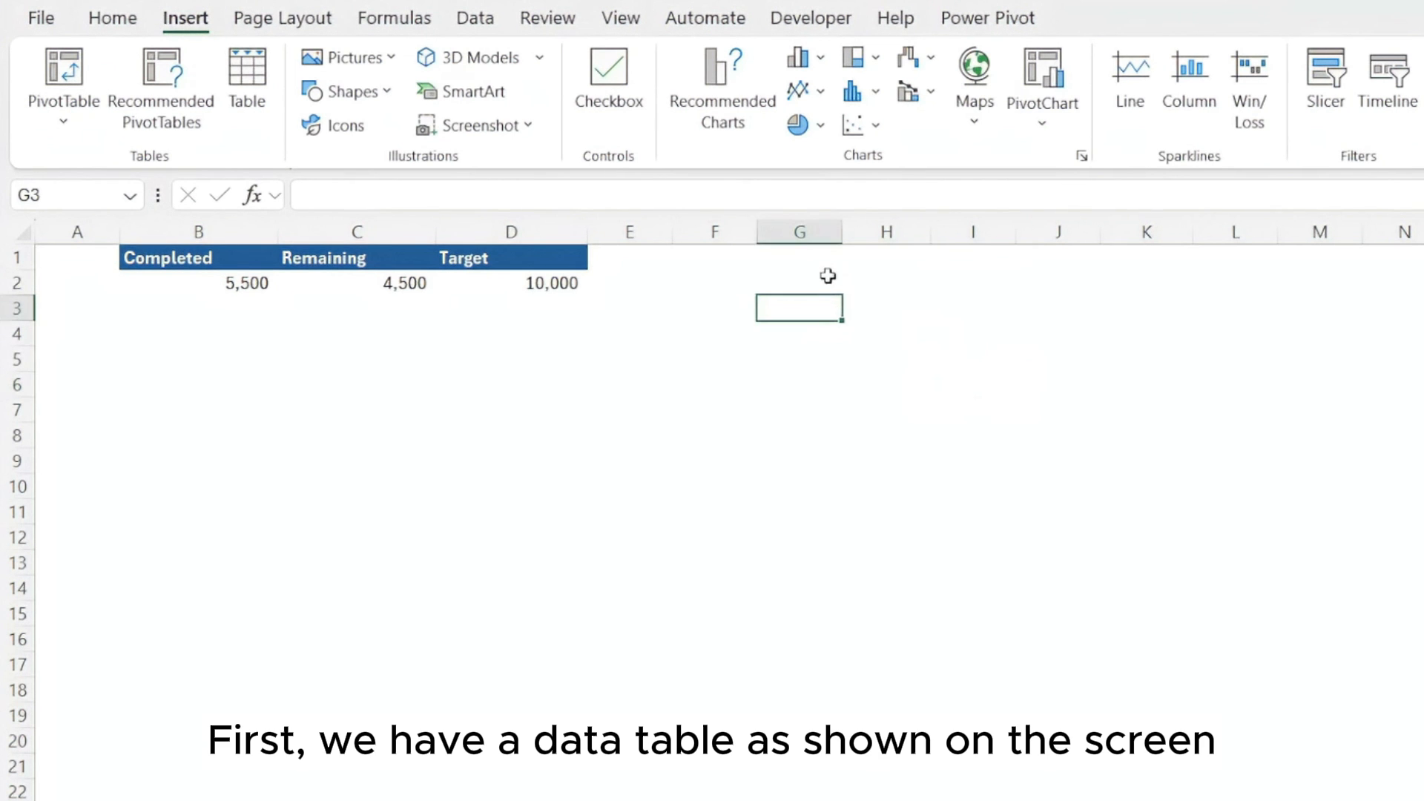
left_click(823, 257)
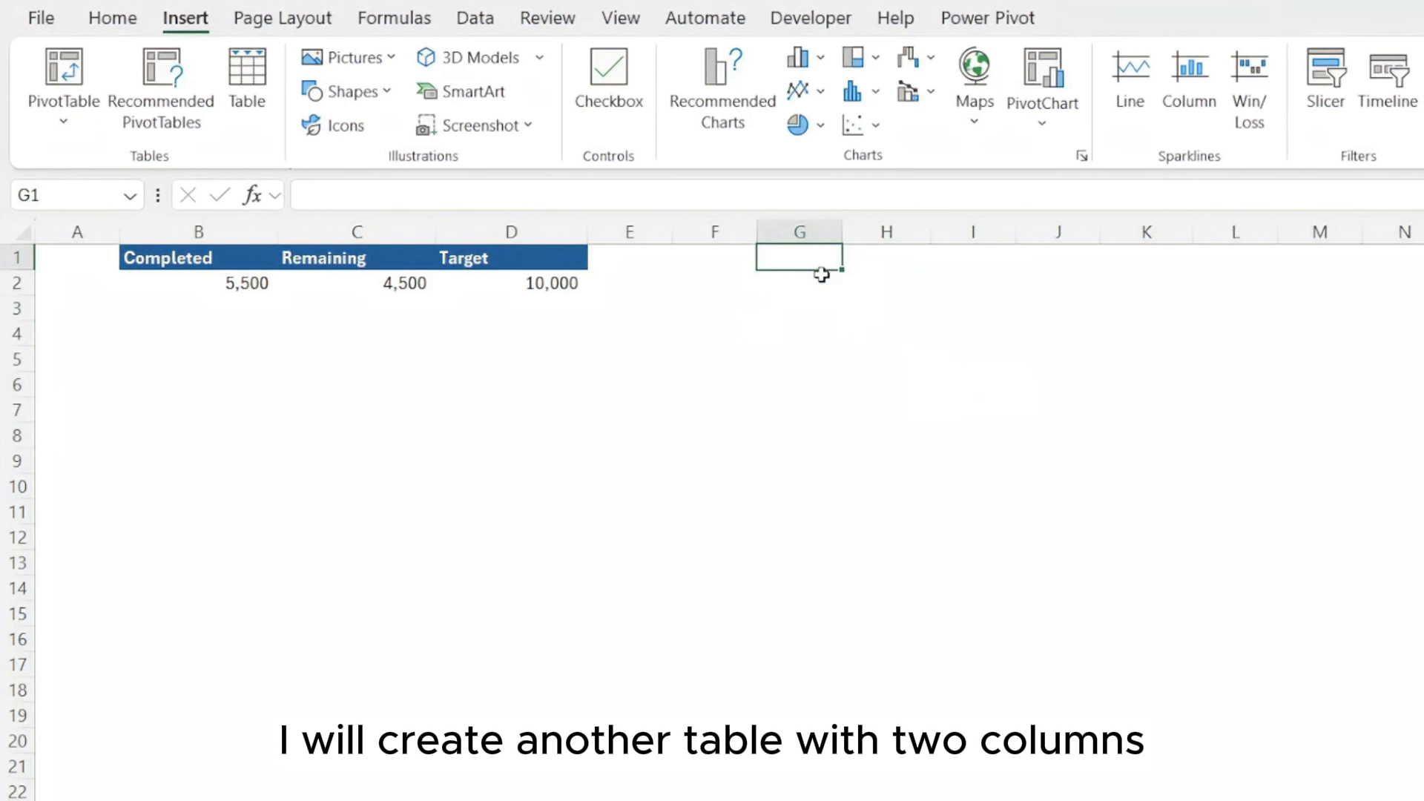
type("X")
key("Tab")
type("Y")
key("Return")
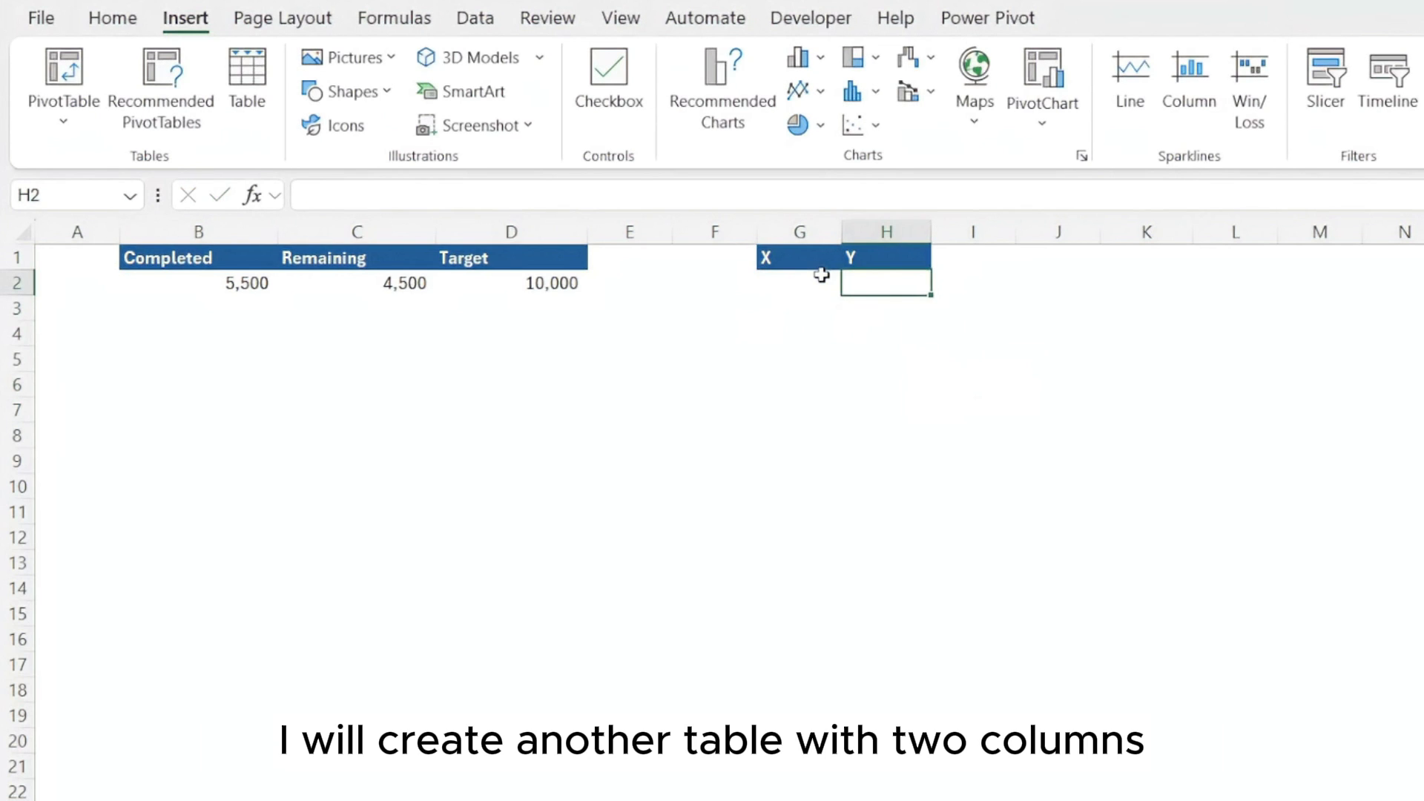
Fill the three Y cells H2:H4 with the value 1
left_click(821, 275)
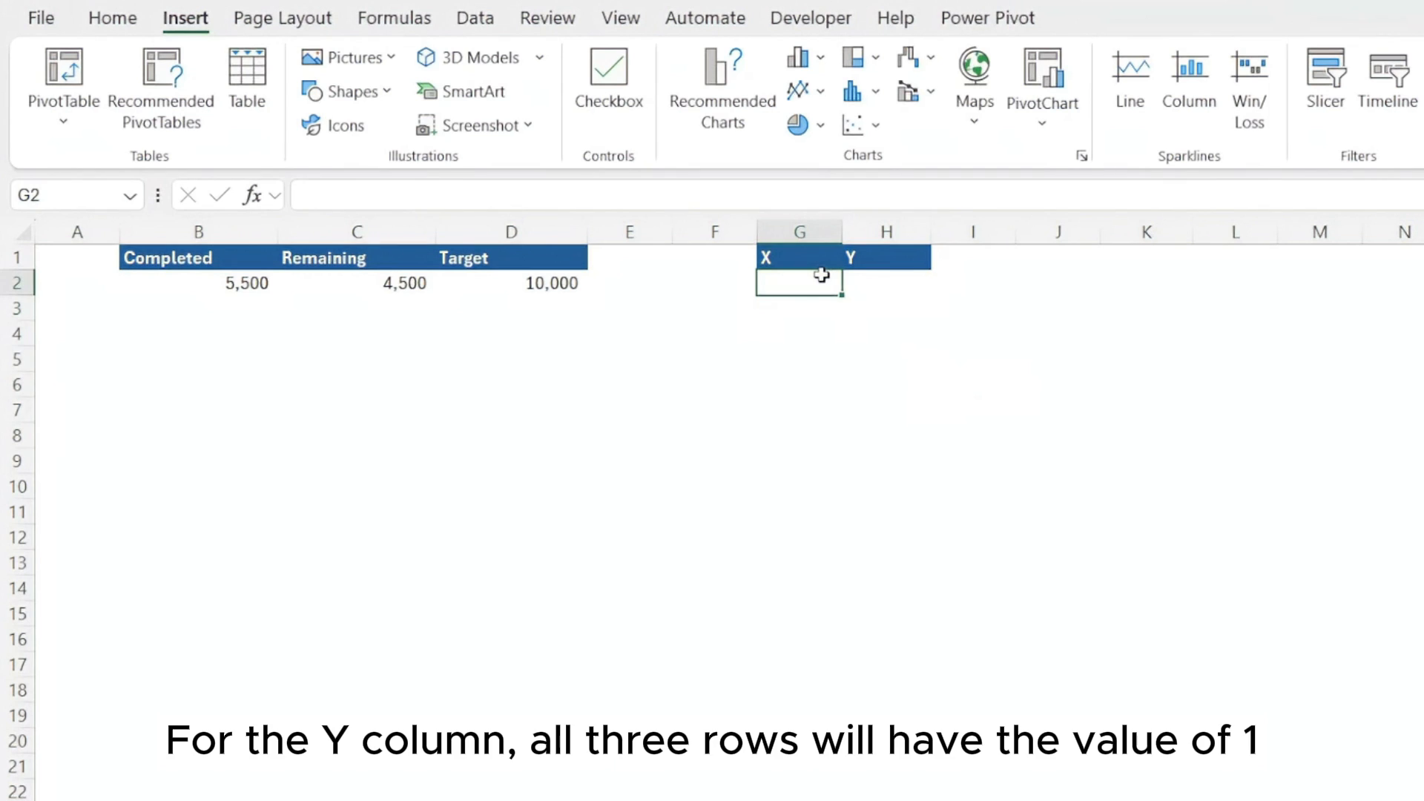
key("Right")
type("1")
key("Return")
key("Up")
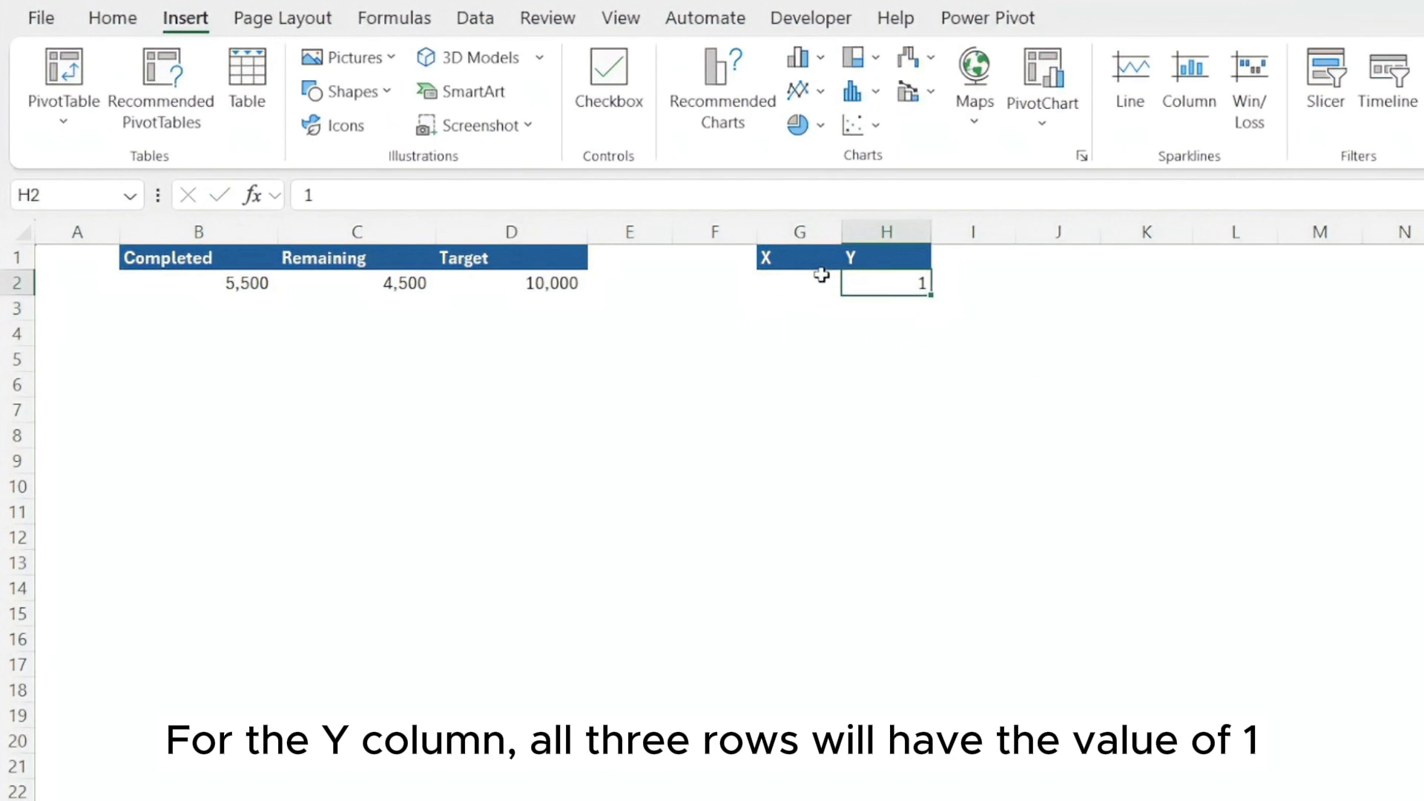
key("shift+Down")
key("shift+Down")
key("ctrl+d")
Enter =0 in the first X cell G2 and link G3 to the Completed value in B2
left_click(821, 275)
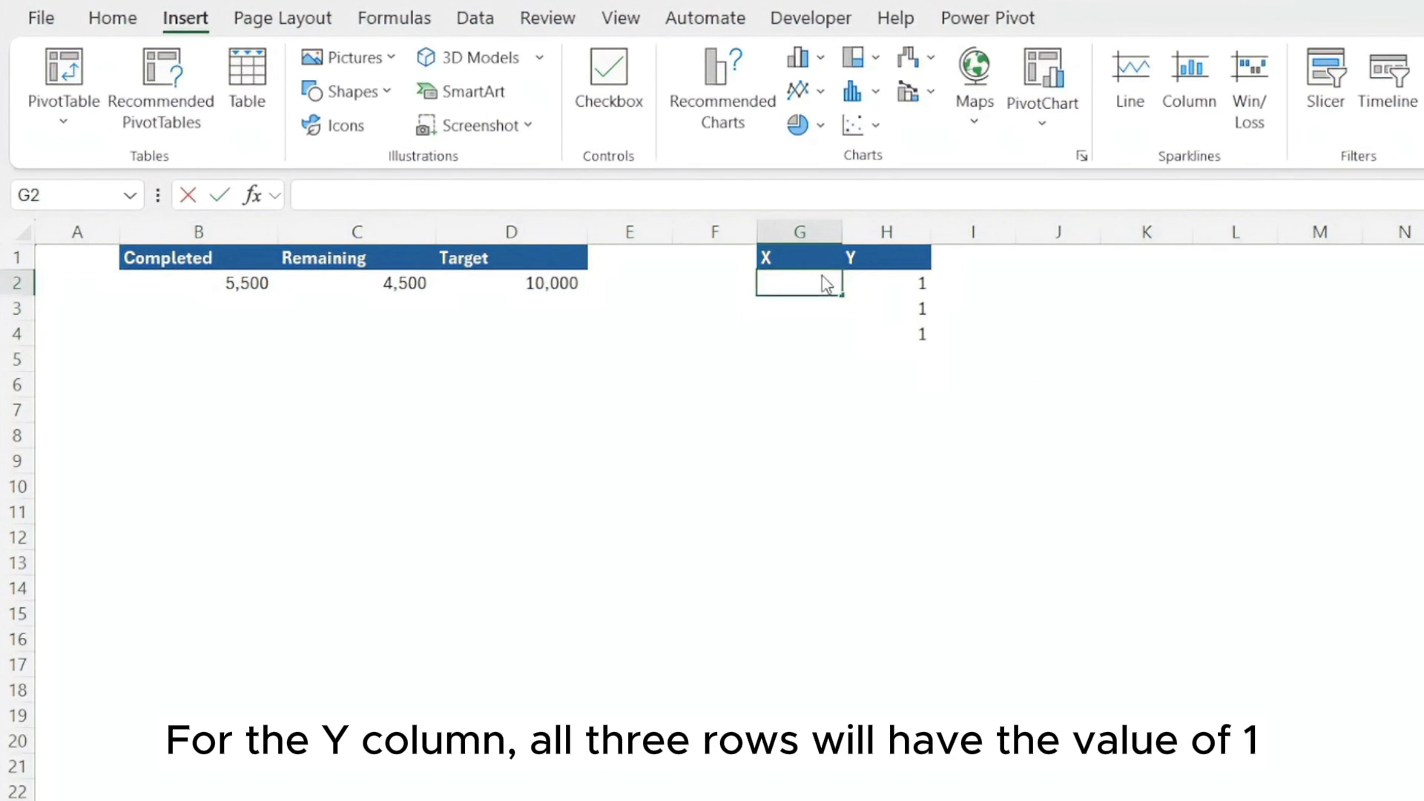
type("=0")
key("Return")
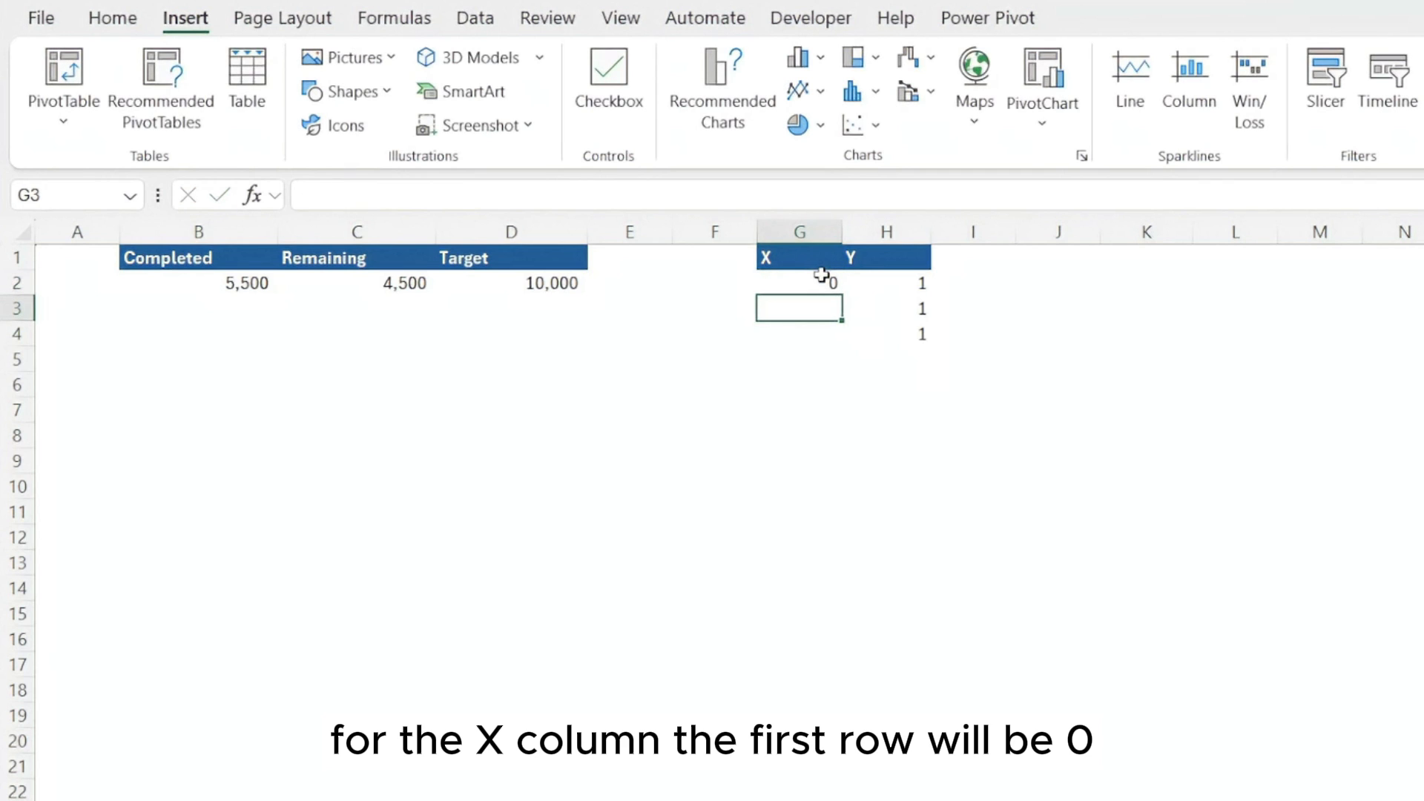
type("=")
key("Up")
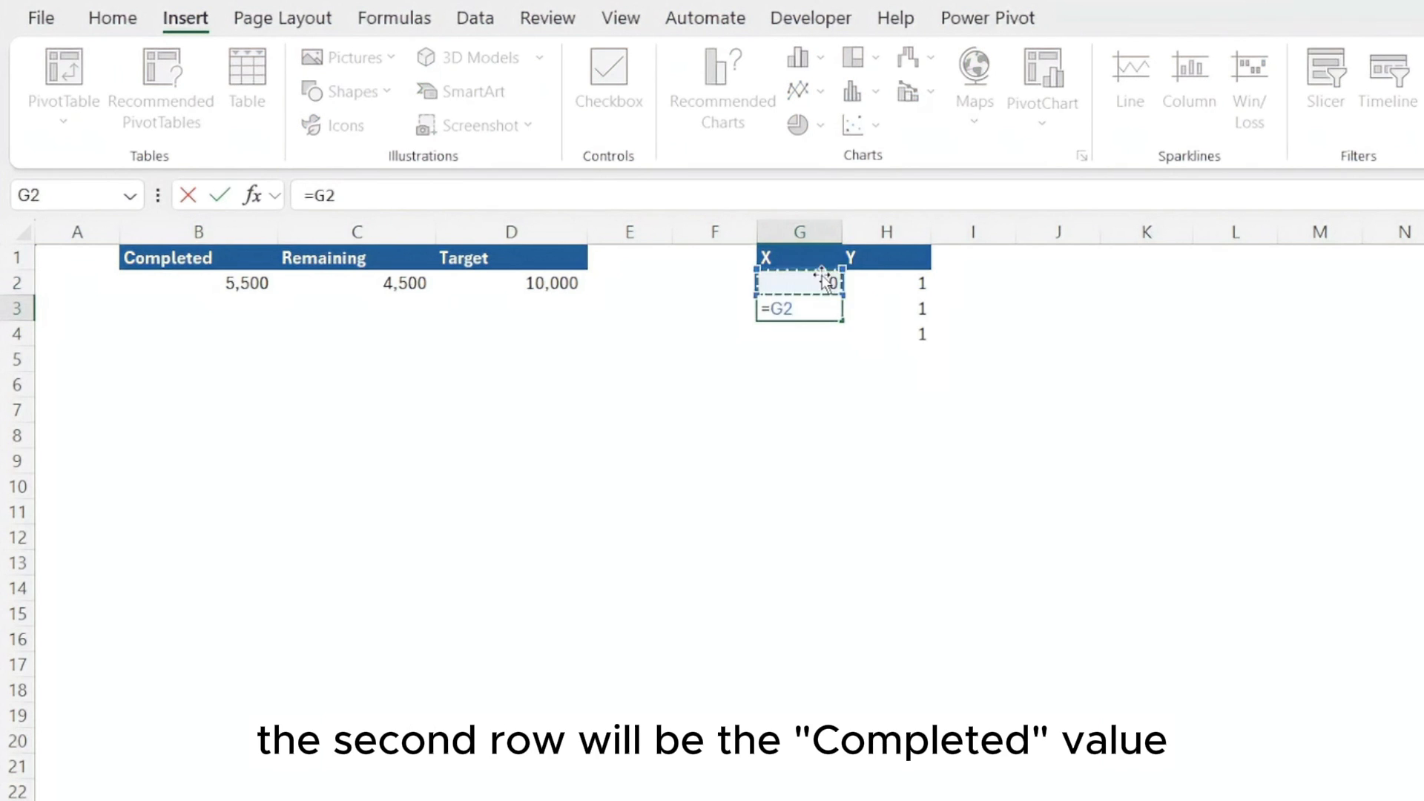
key("Left")
key("Left")
key("Left")
key("Left")
key("Left")
key("Return")
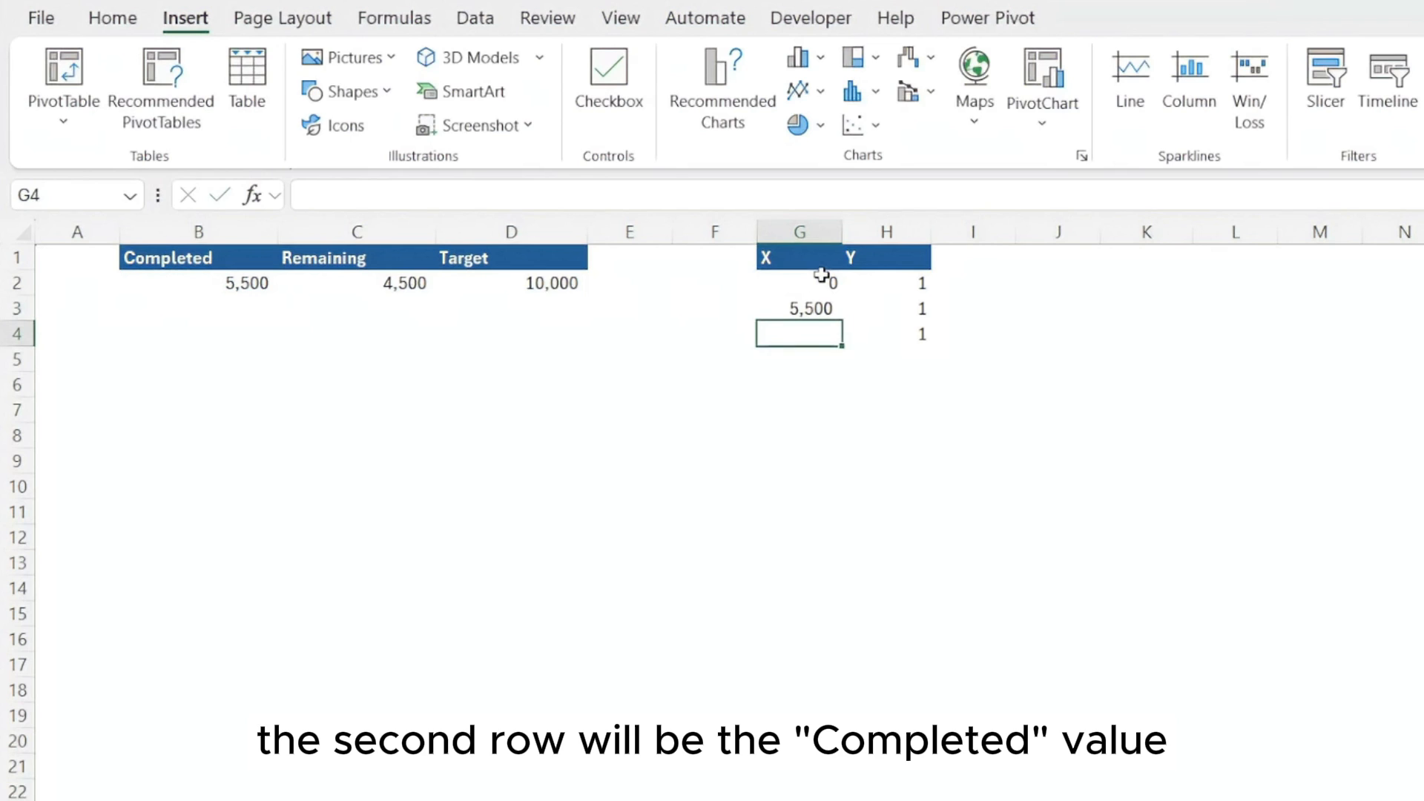
Link the last X cell G4 to the Target value in D2
type("=")
key("Up")
key("Up")
key("Left")
key("Left")
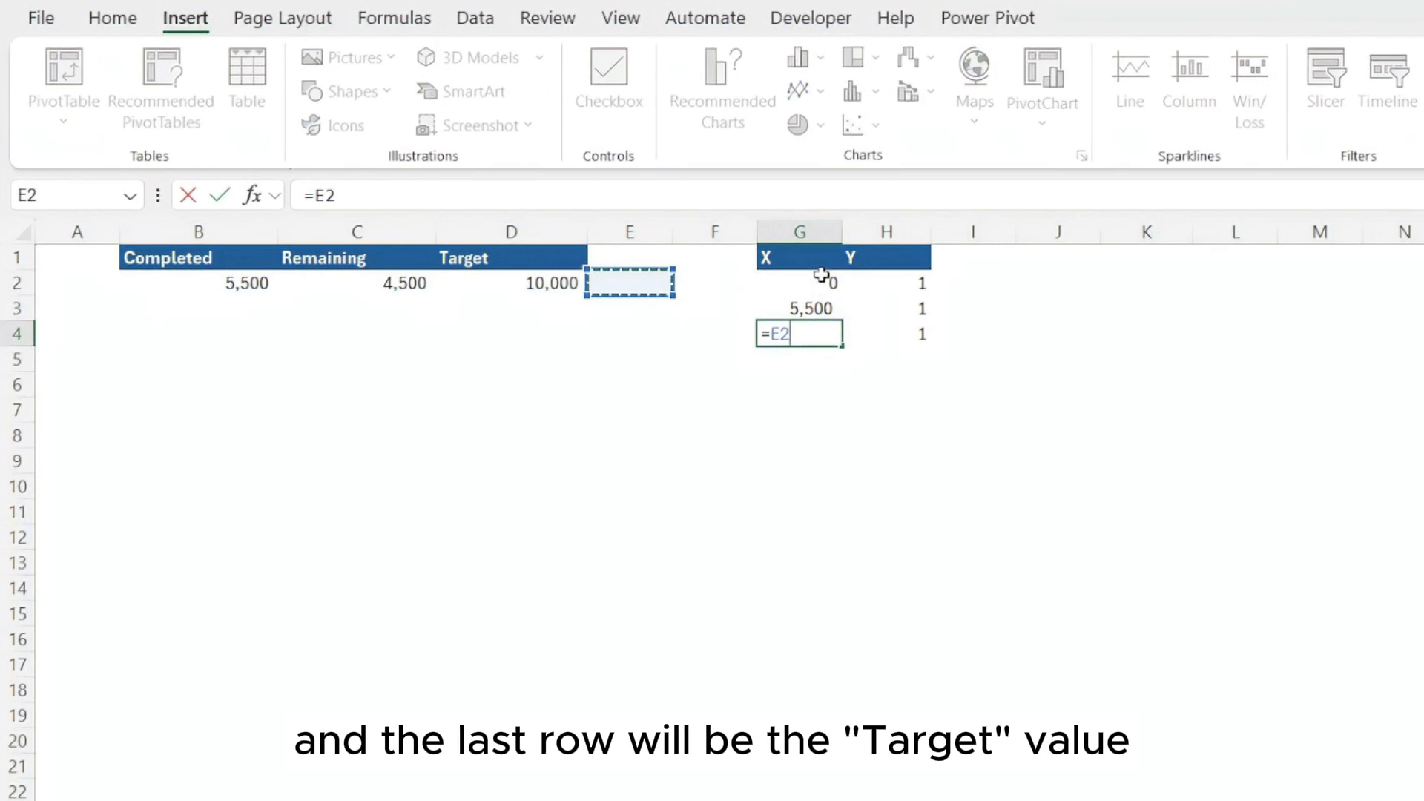
key("Left")
key("Return")
key("Down")
key("Down")
key("Down")
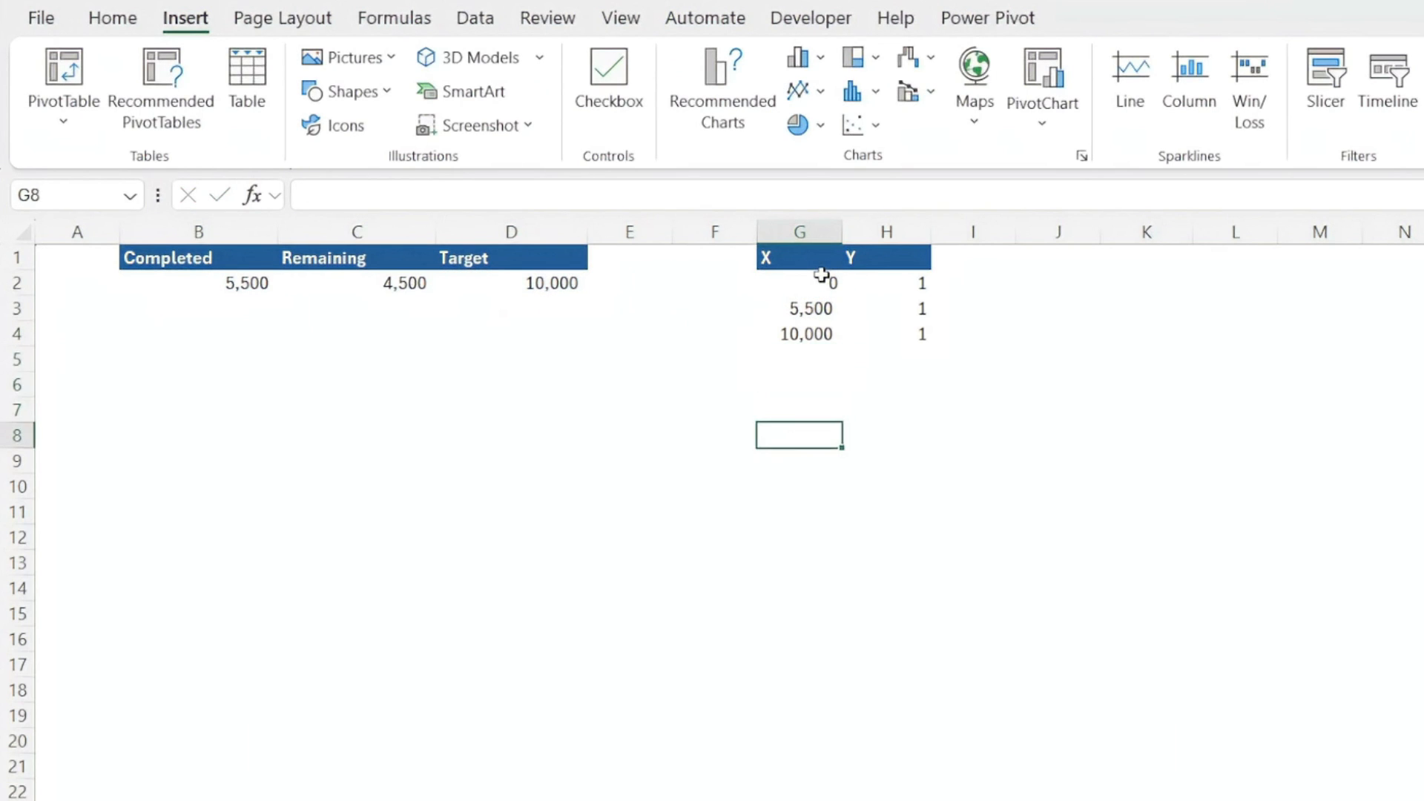
left_click(577, 406)
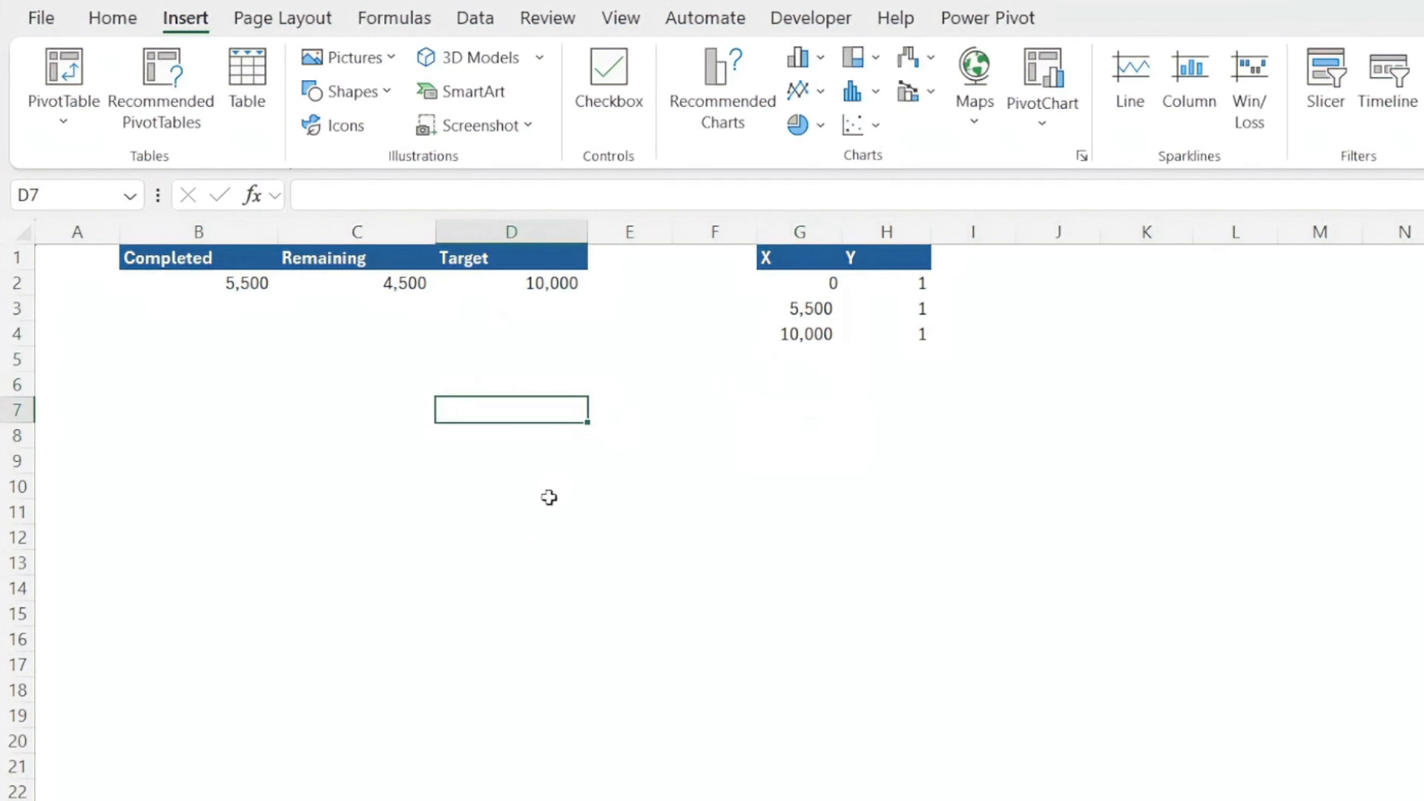
left_click(492, 541)
left_click(469, 487)
Insert a scatter chart with straight lines and markers from G2:H4 and move it further left below the tables
left_click_drag(813, 280, 913, 333)
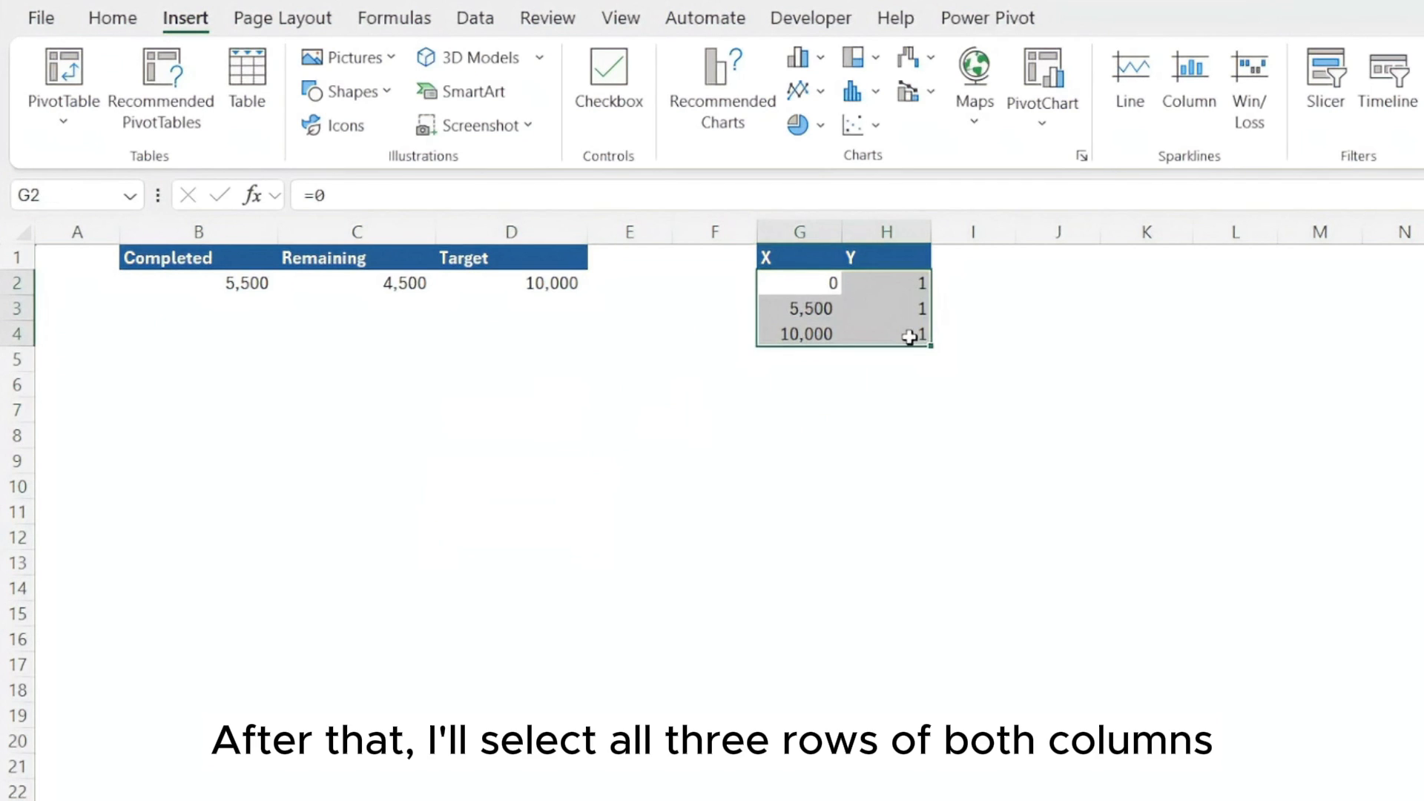
left_click(821, 92)
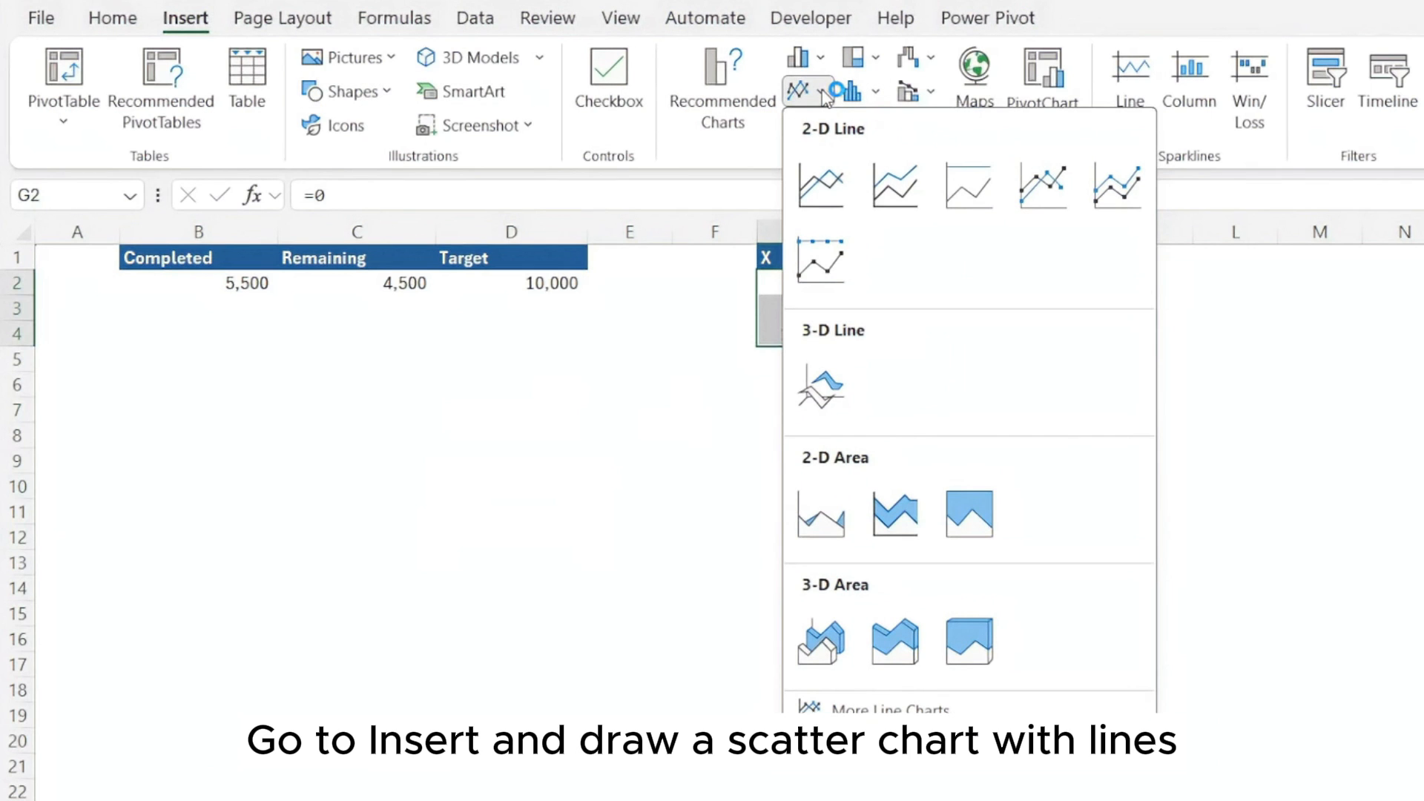
left_click(824, 92)
left_click(883, 125)
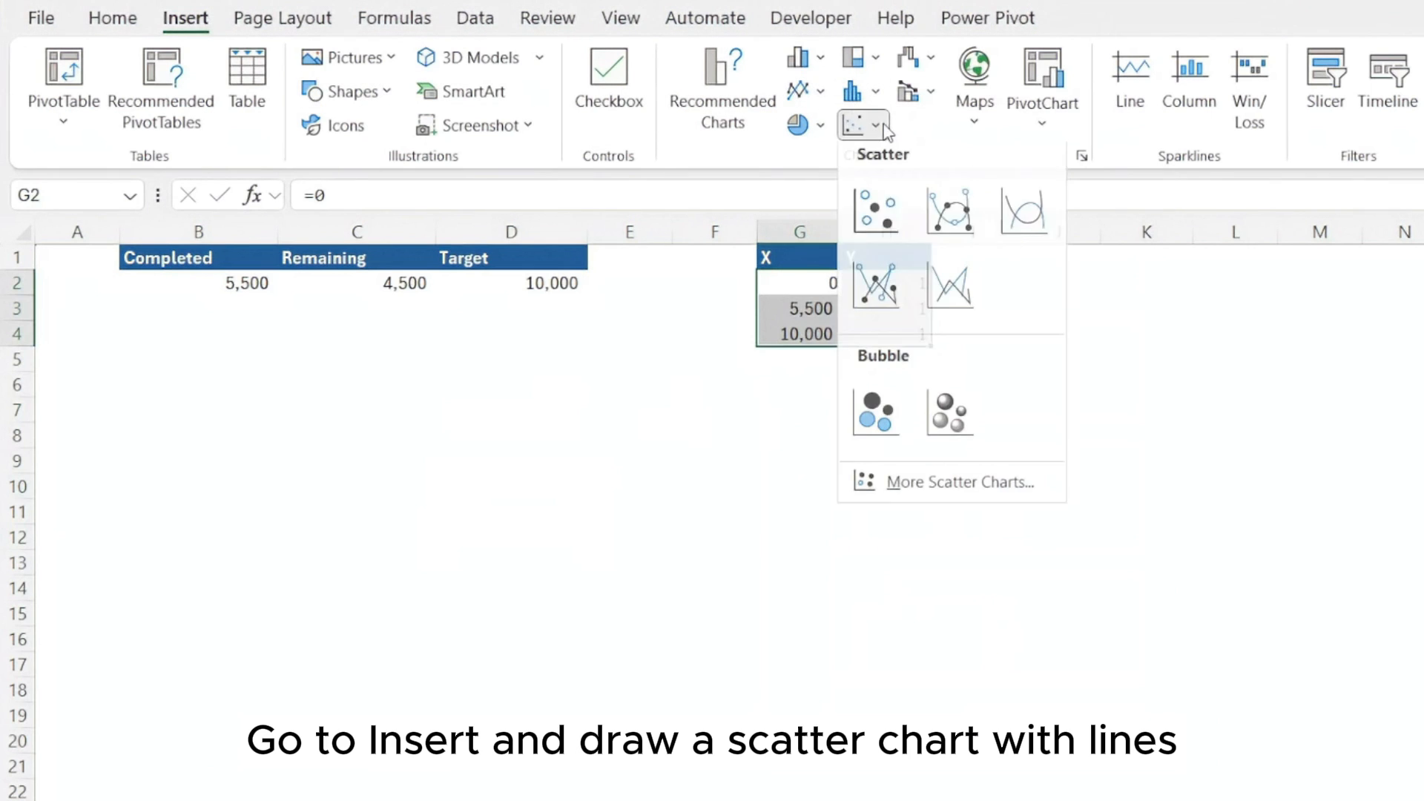
left_click(878, 295)
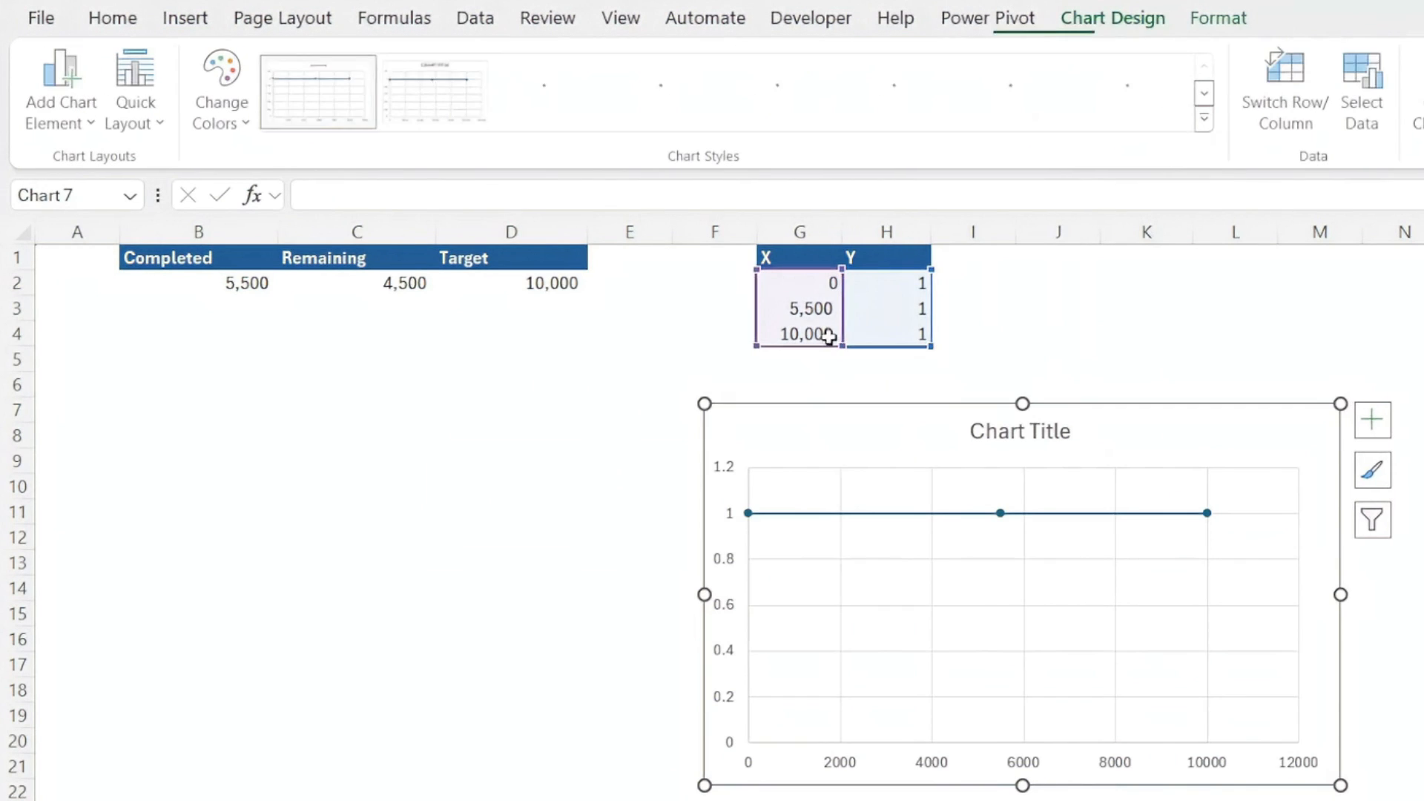
left_click_drag(900, 445, 612, 445)
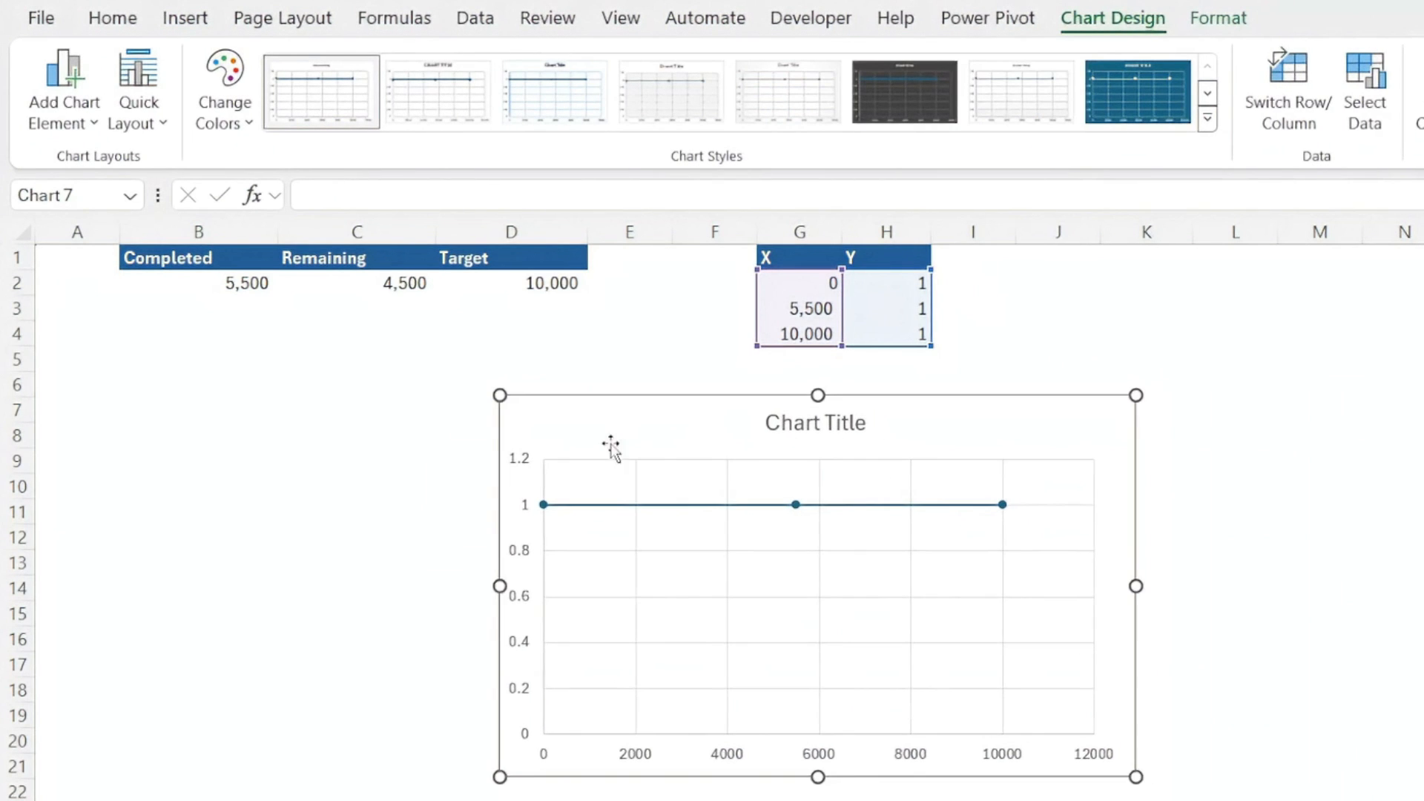
Set the maximum bound of the chart's vertical axis to 2
left_click(524, 467)
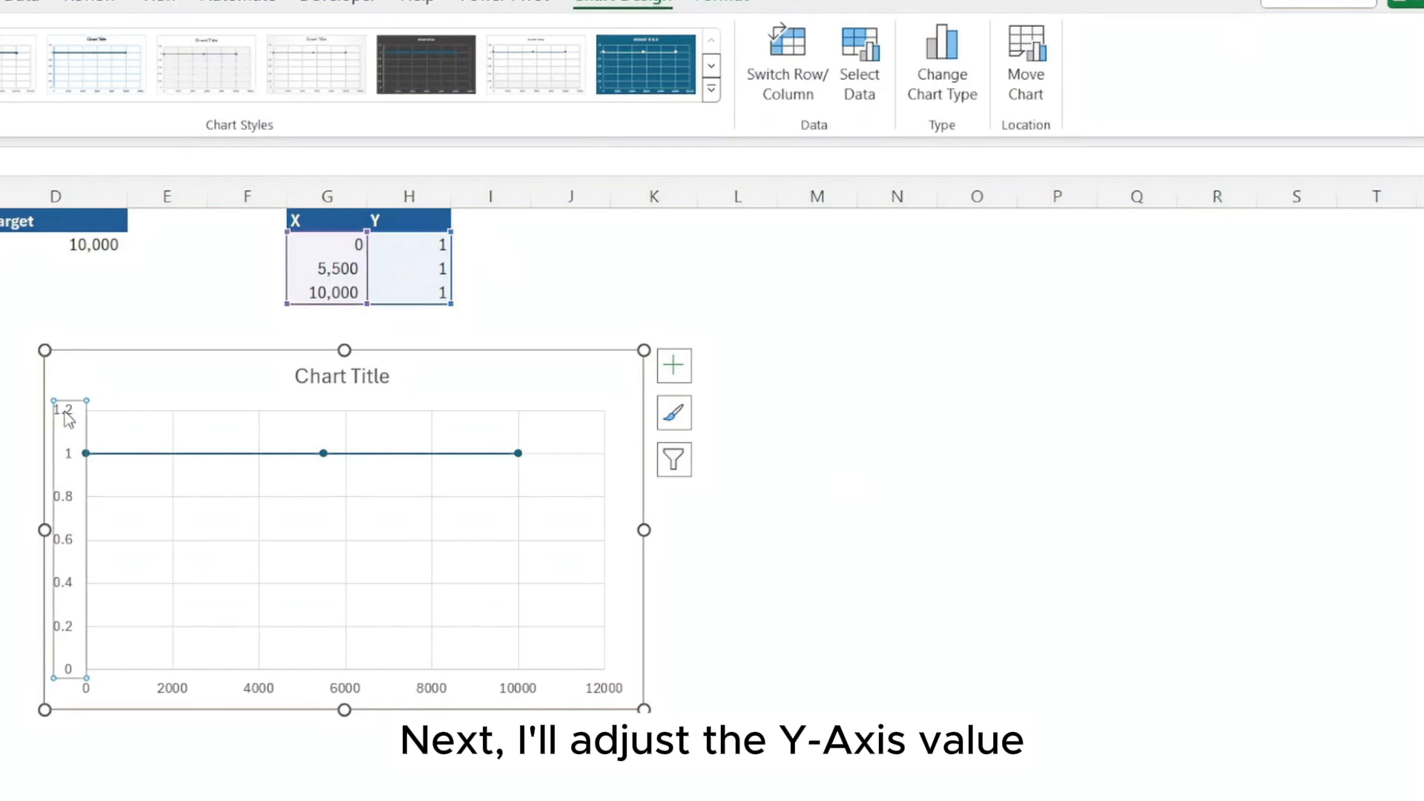
double_click(64, 411)
left_click(1332, 466)
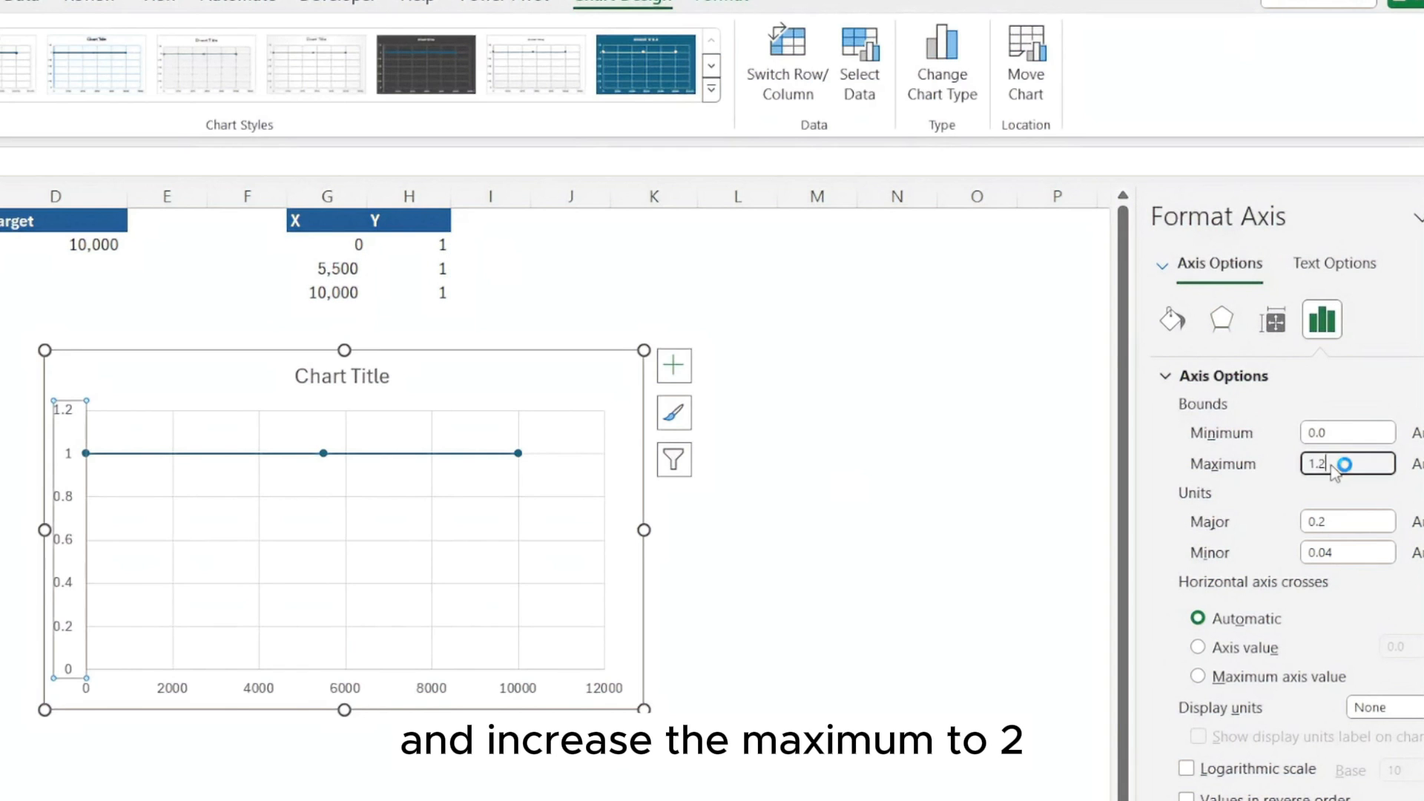
left_click_drag(1333, 465, 1285, 474)
type("2")
key("Return")
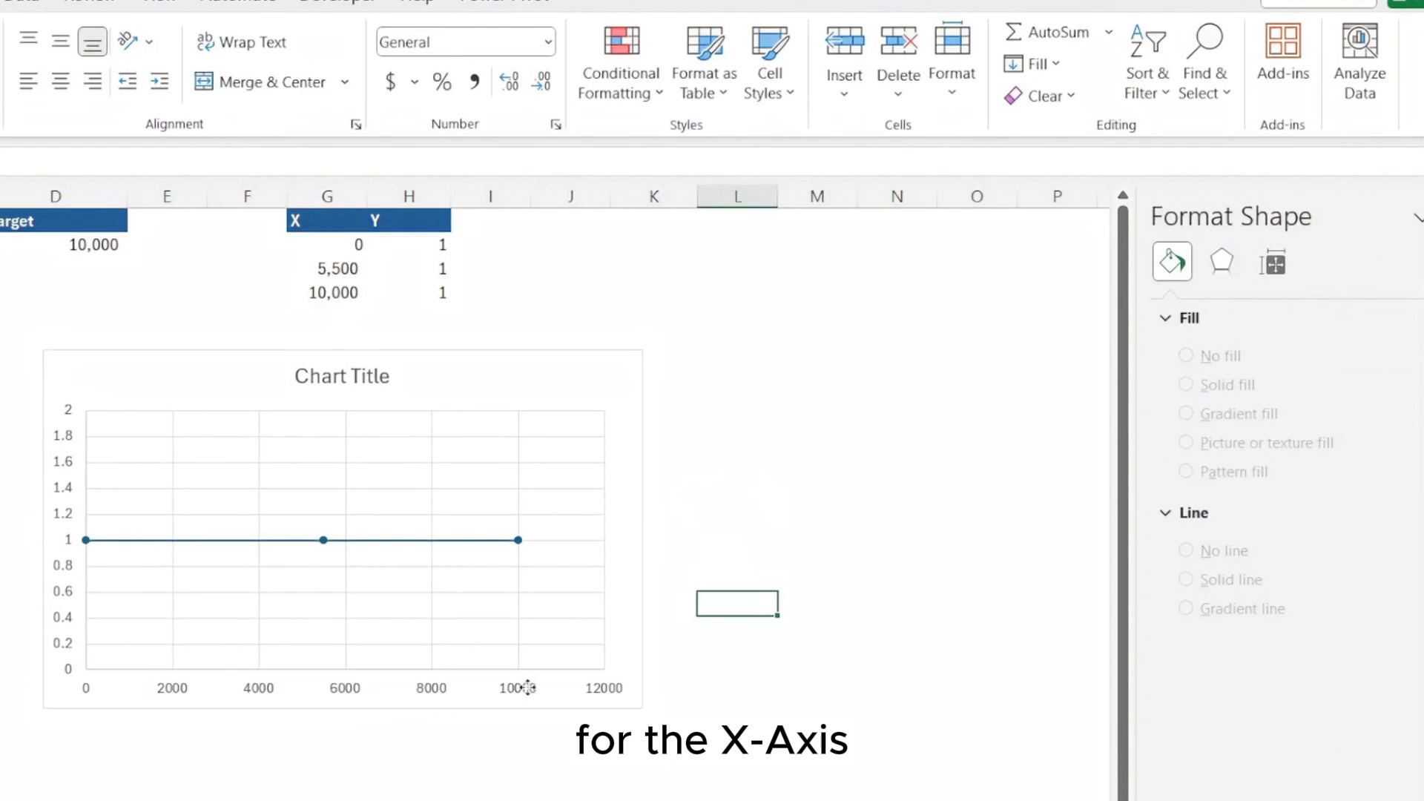
Set the maximum bound of the chart's horizontal axis to 10000
left_click(517, 687)
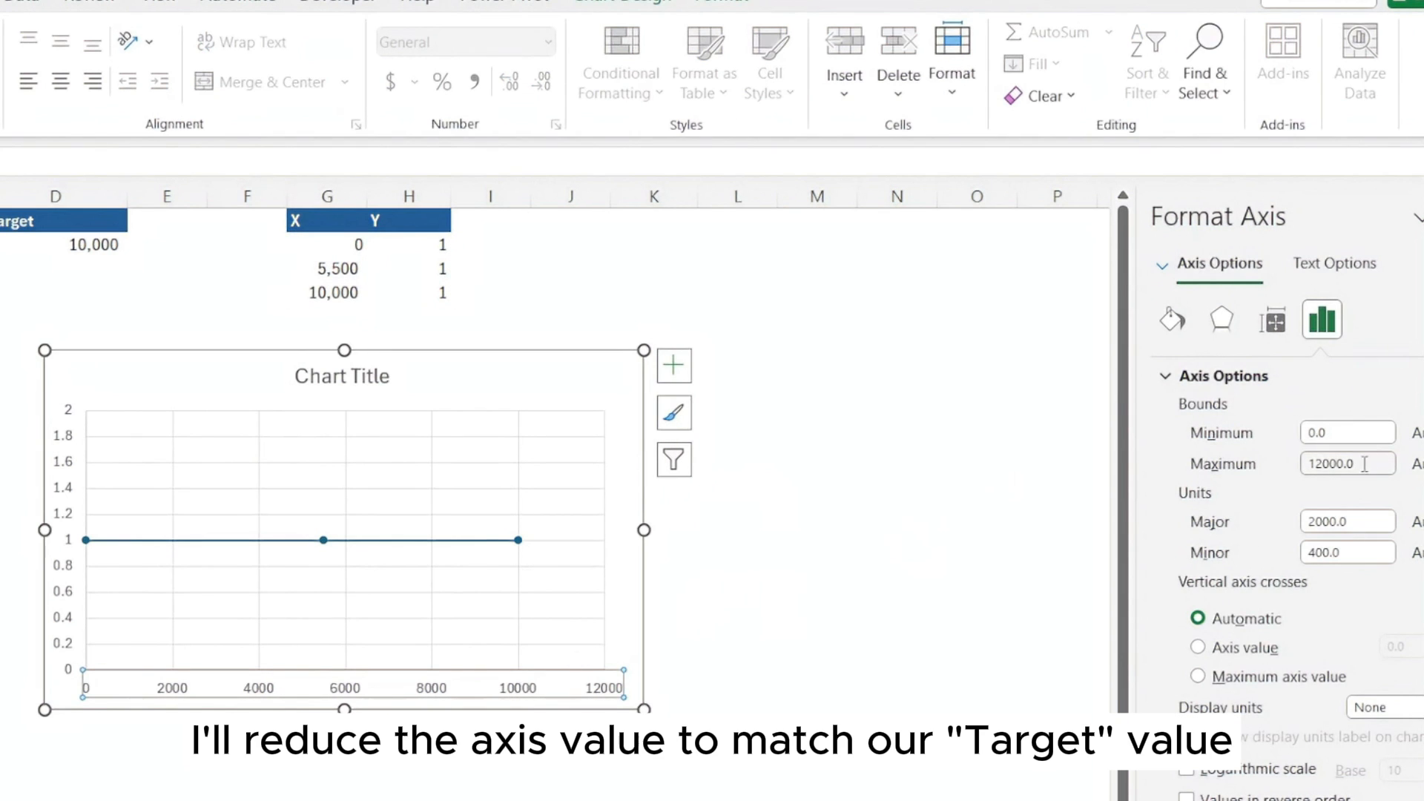
left_click_drag(1371, 463, 1255, 462)
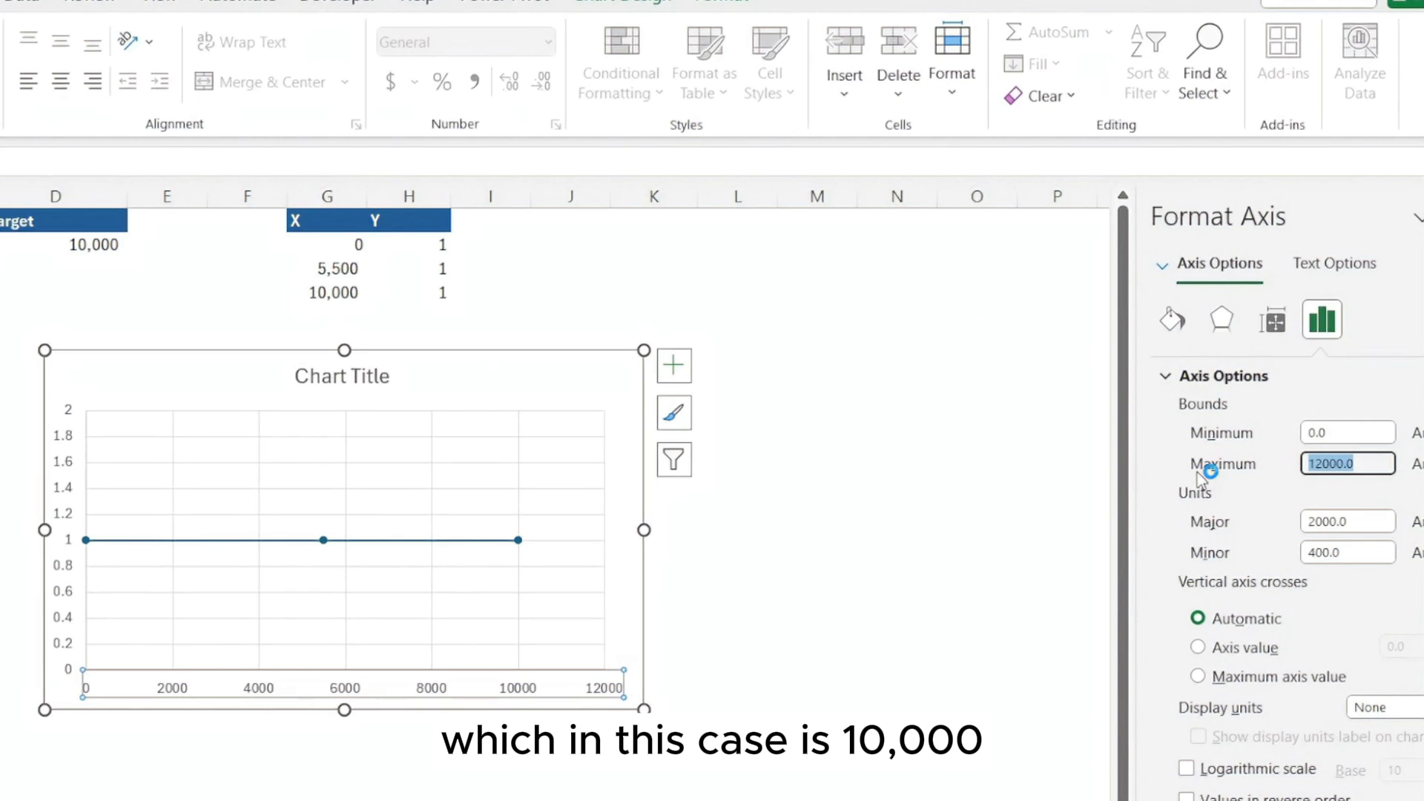
type("1000")
key("Return")
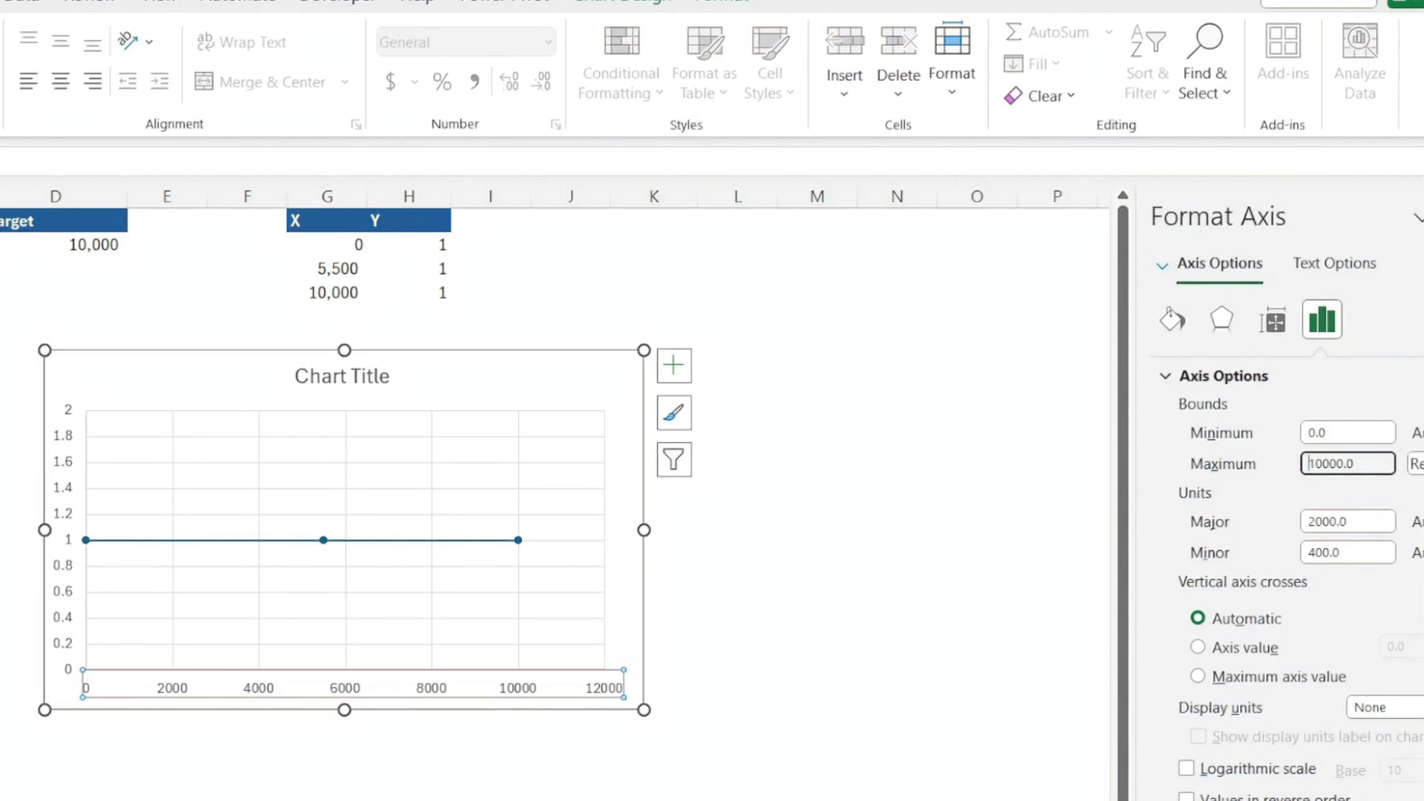
left_click(723, 566)
Remove the axes, chart title and gridlines from the scatter chart
left_click(631, 482)
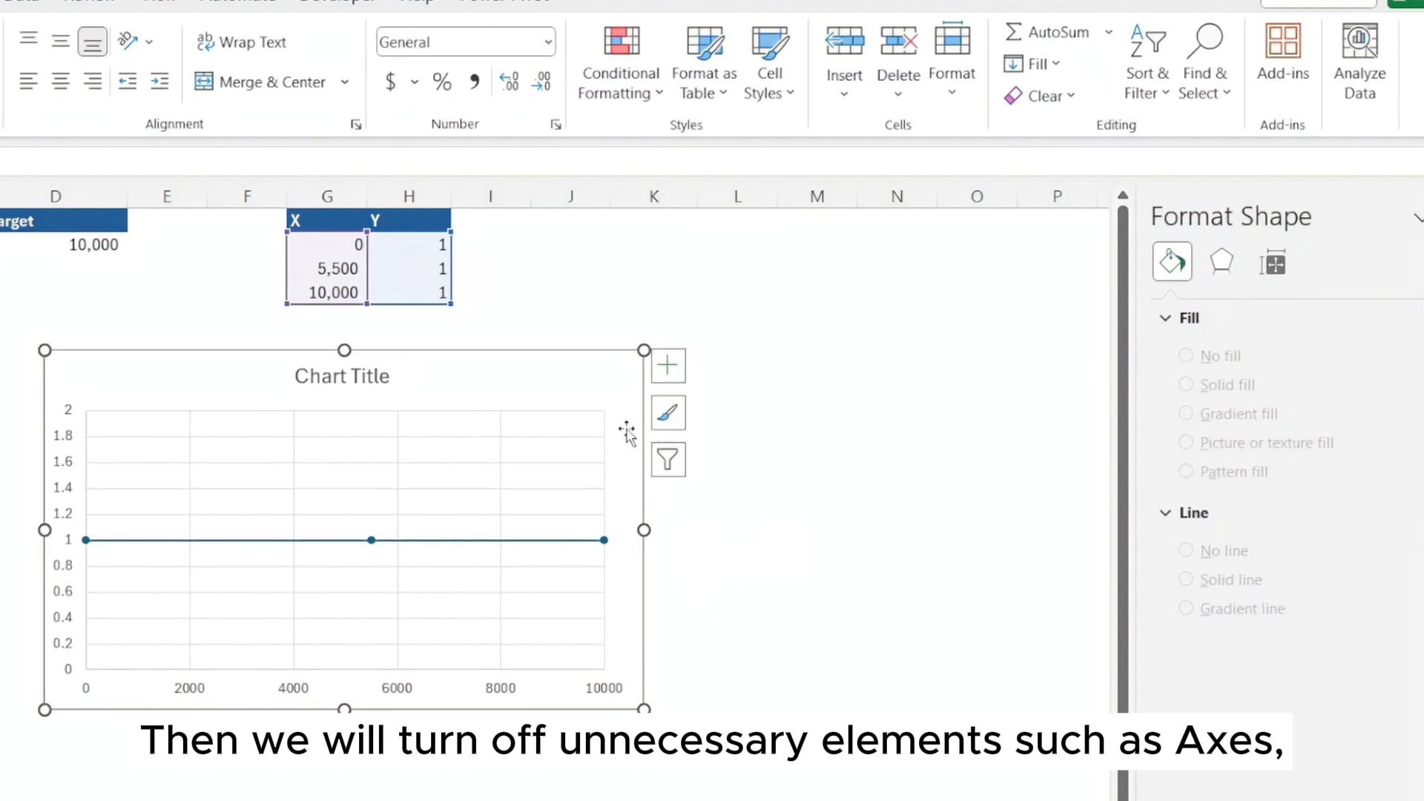
left_click(673, 365)
left_click(729, 400)
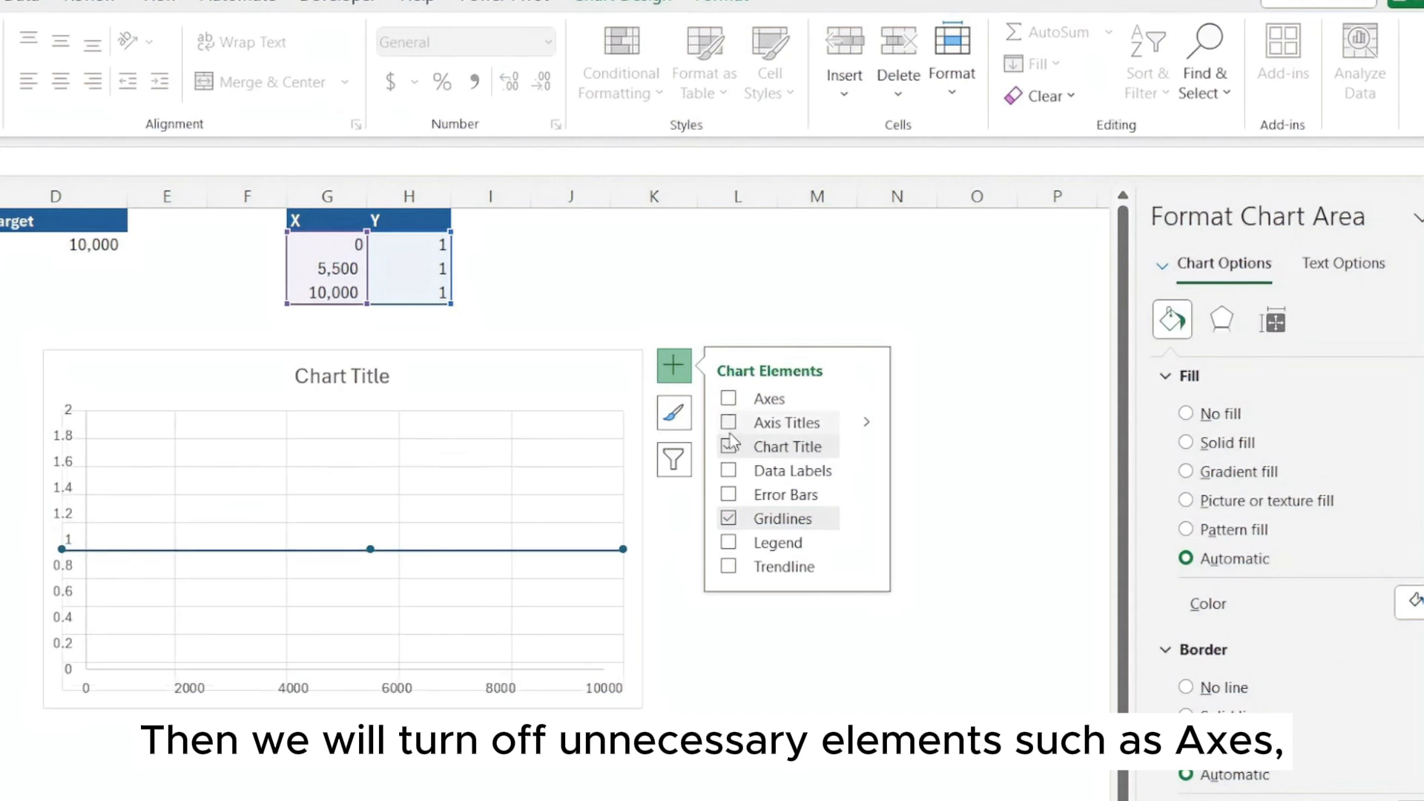
left_click(729, 448)
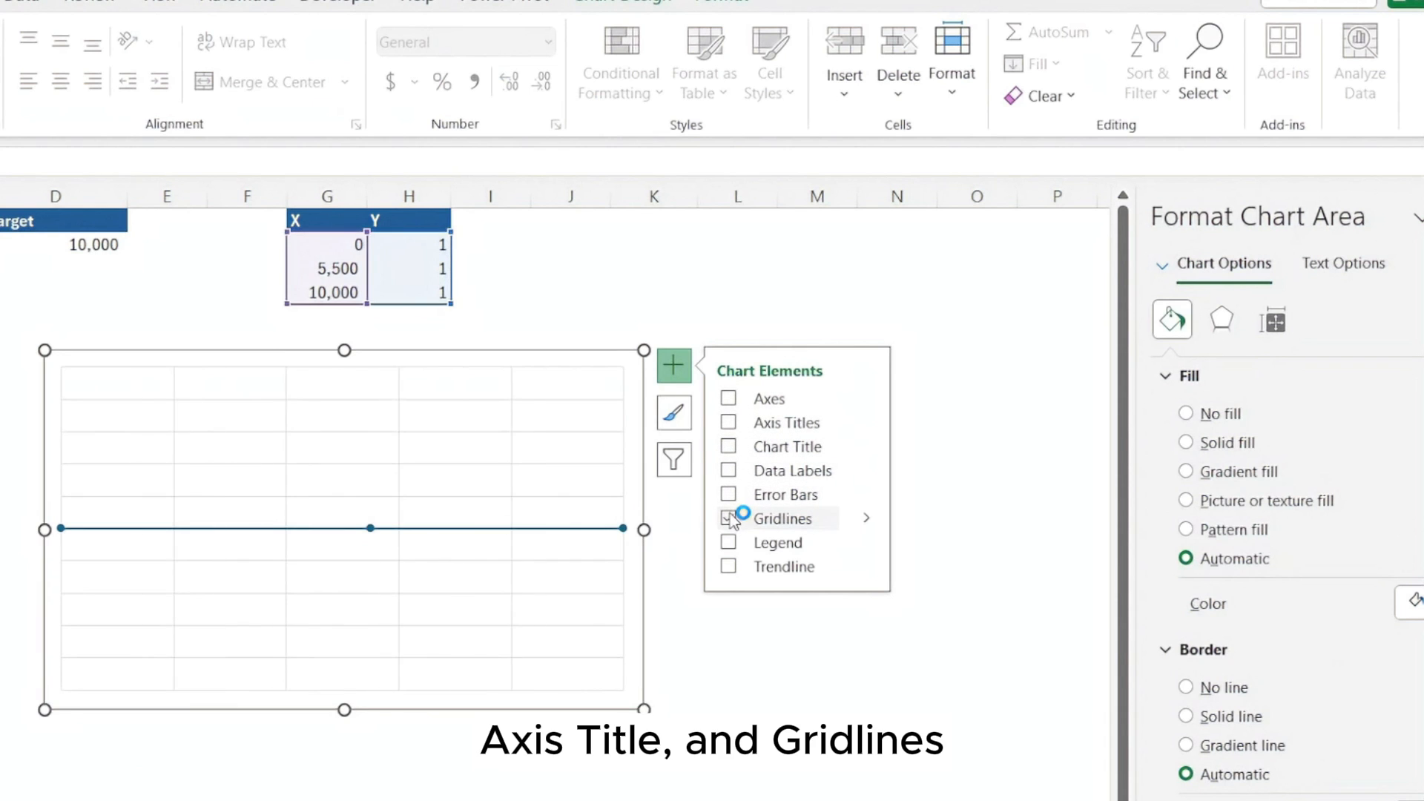
left_click(728, 518)
left_click(728, 627)
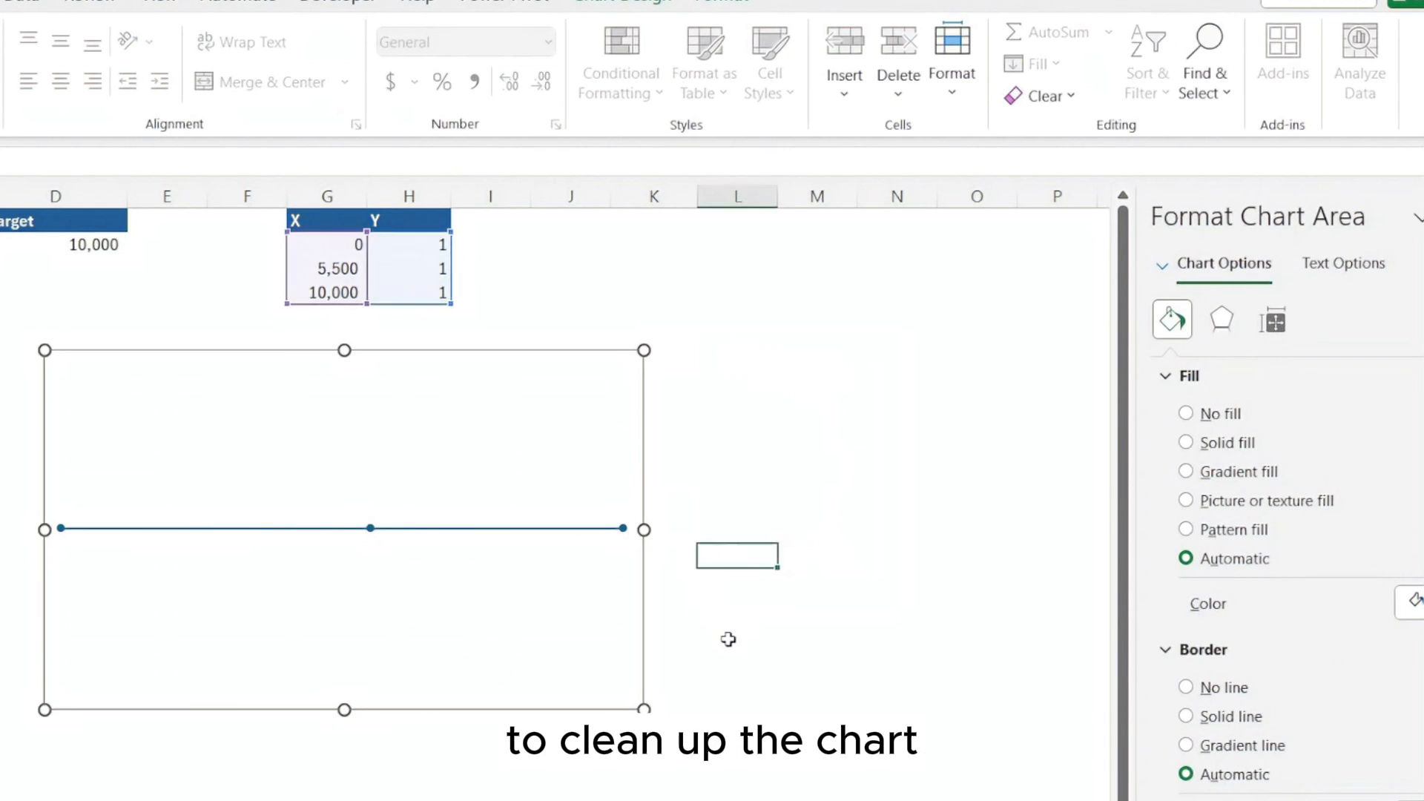
Change the markers of the data series to the built-in circle type with size 8
left_click(624, 528)
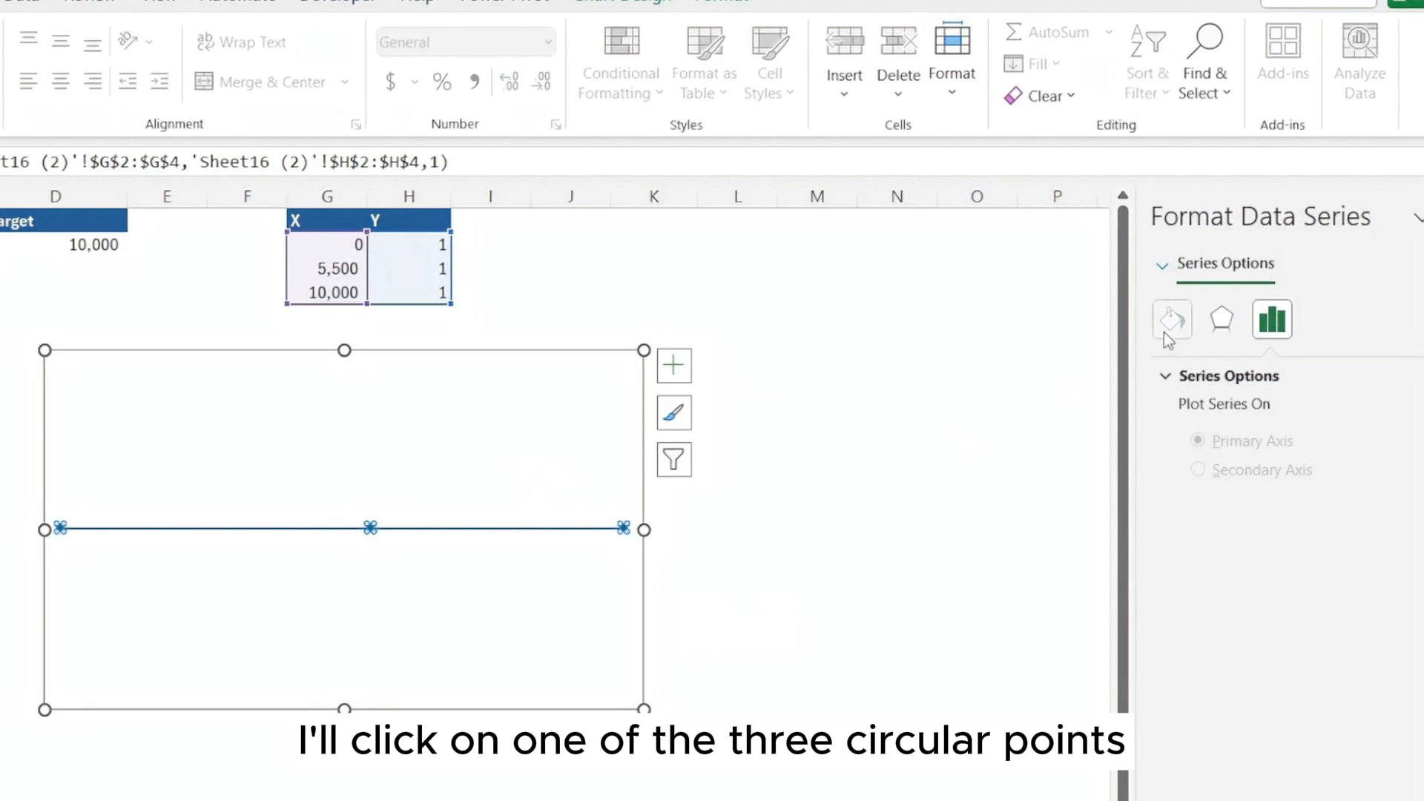
left_click(1166, 333)
left_click(1277, 378)
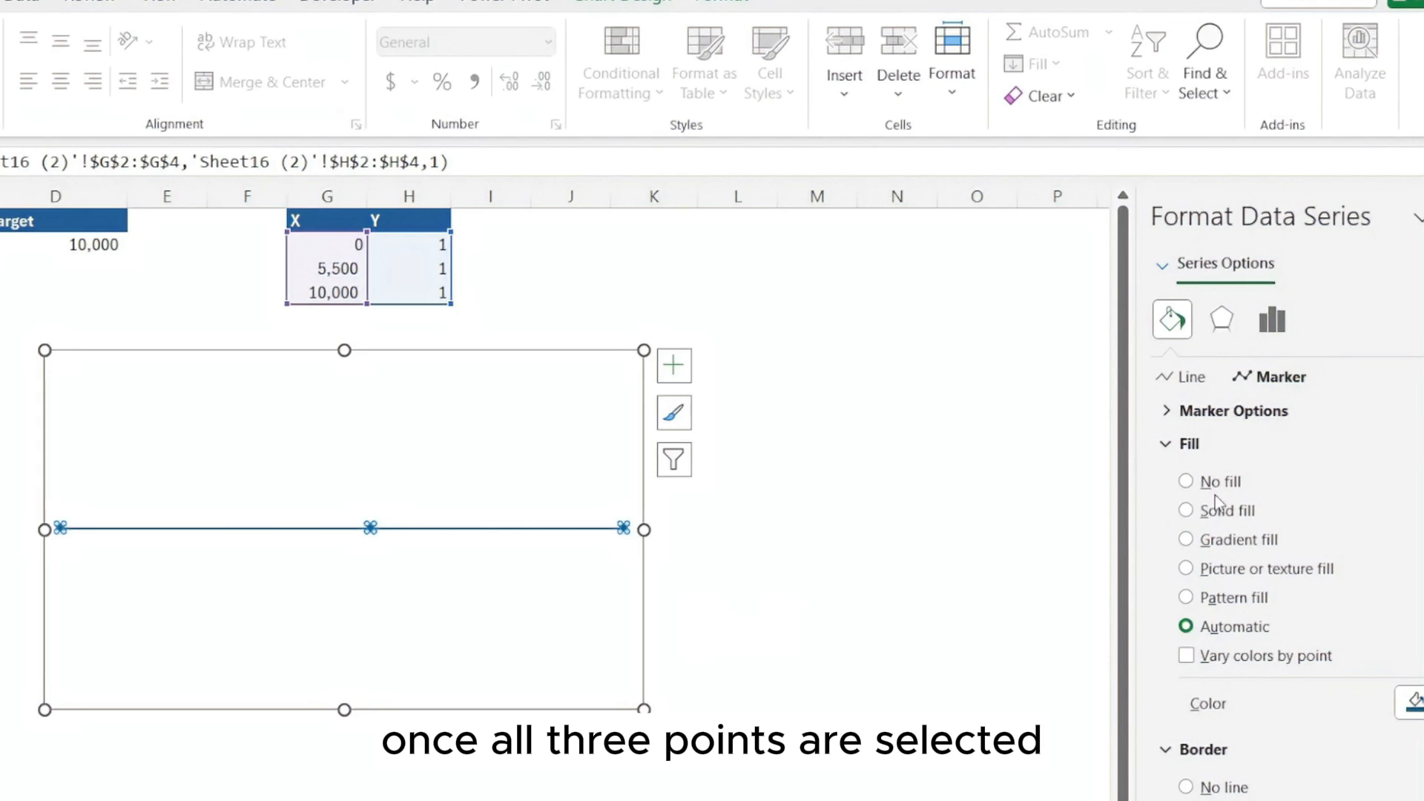
left_click(1187, 412)
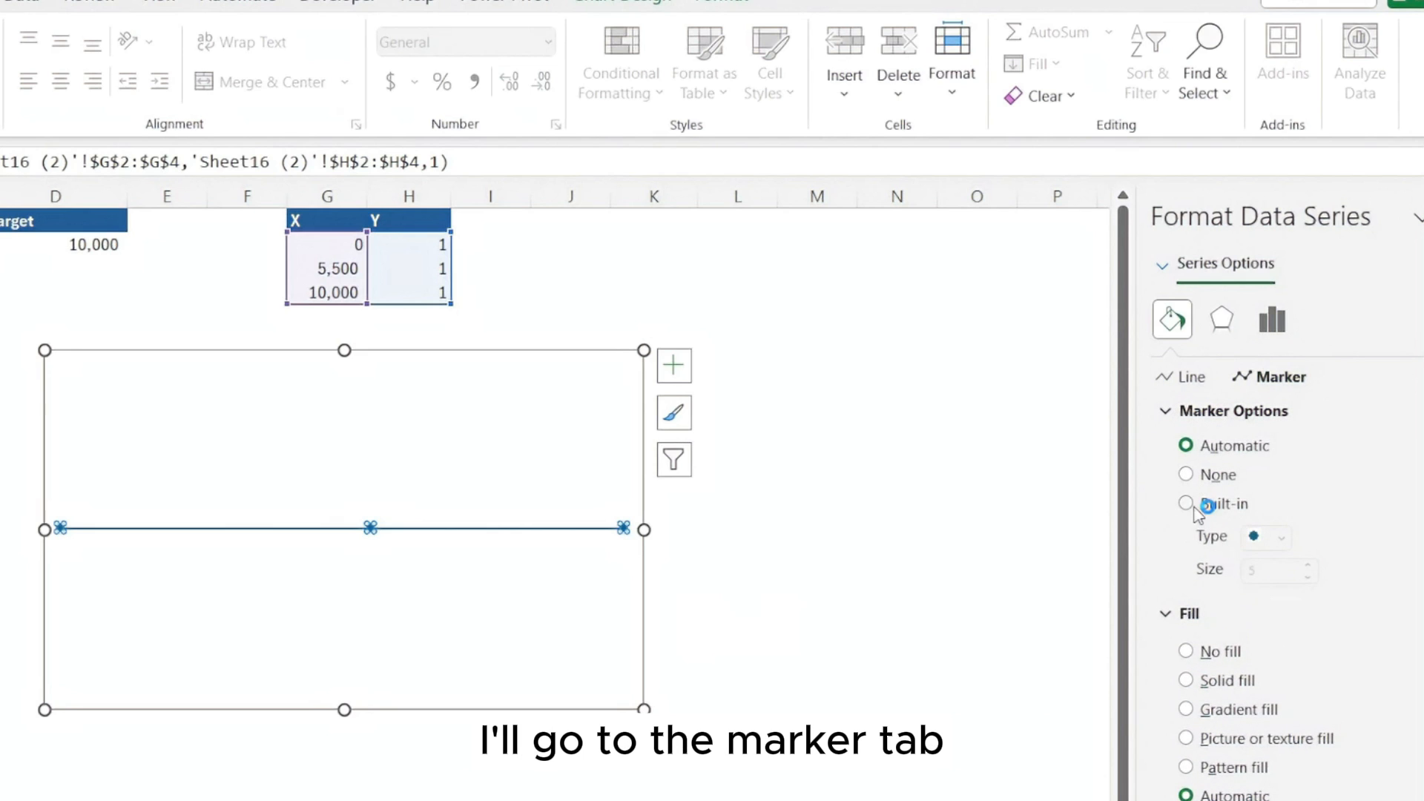
left_click(1204, 508)
left_click(1314, 567)
left_click(1315, 567)
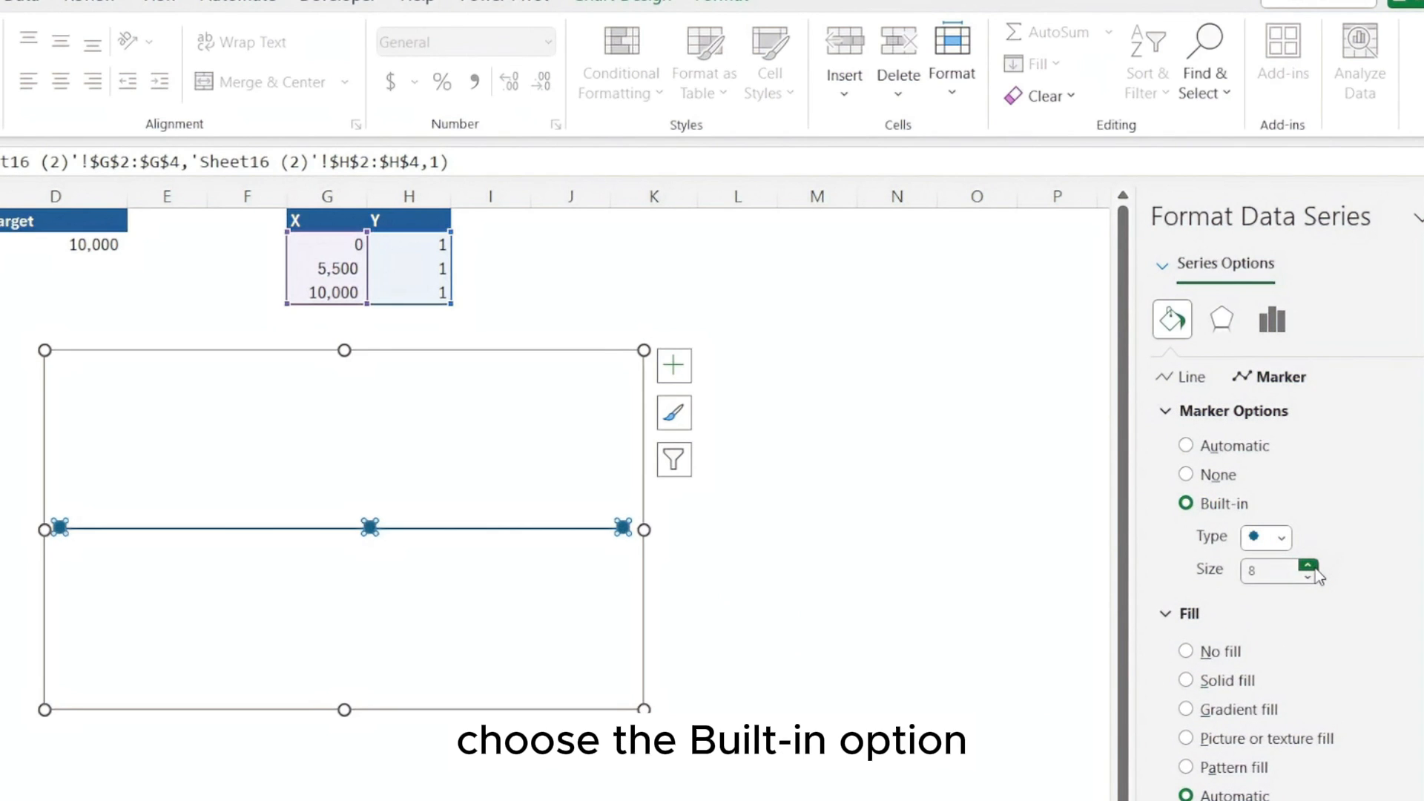
Fill the markers of the data series with solid red from the recent colors
scroll(1314, 681, "down", 3)
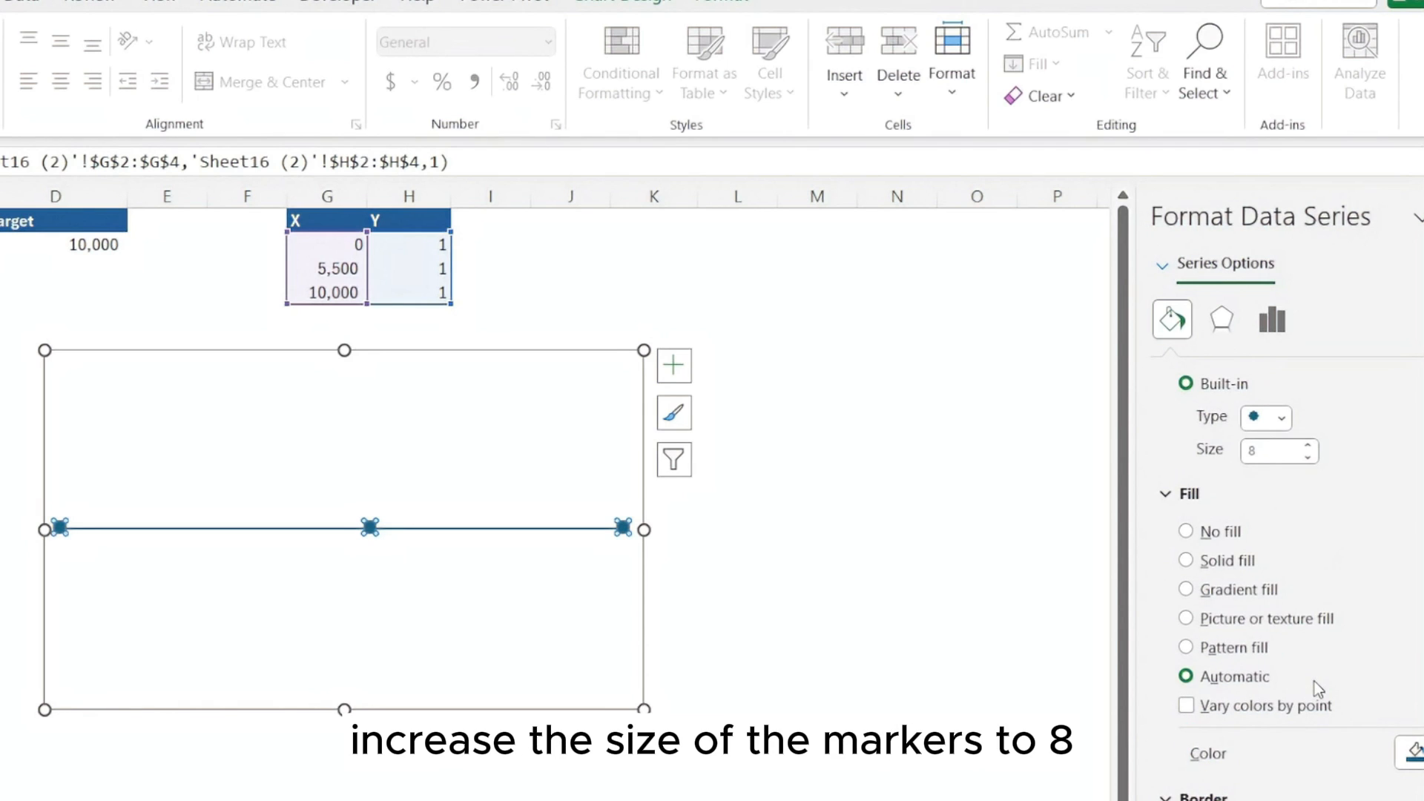
scroll(1314, 680, "down", 3)
left_click(1413, 633)
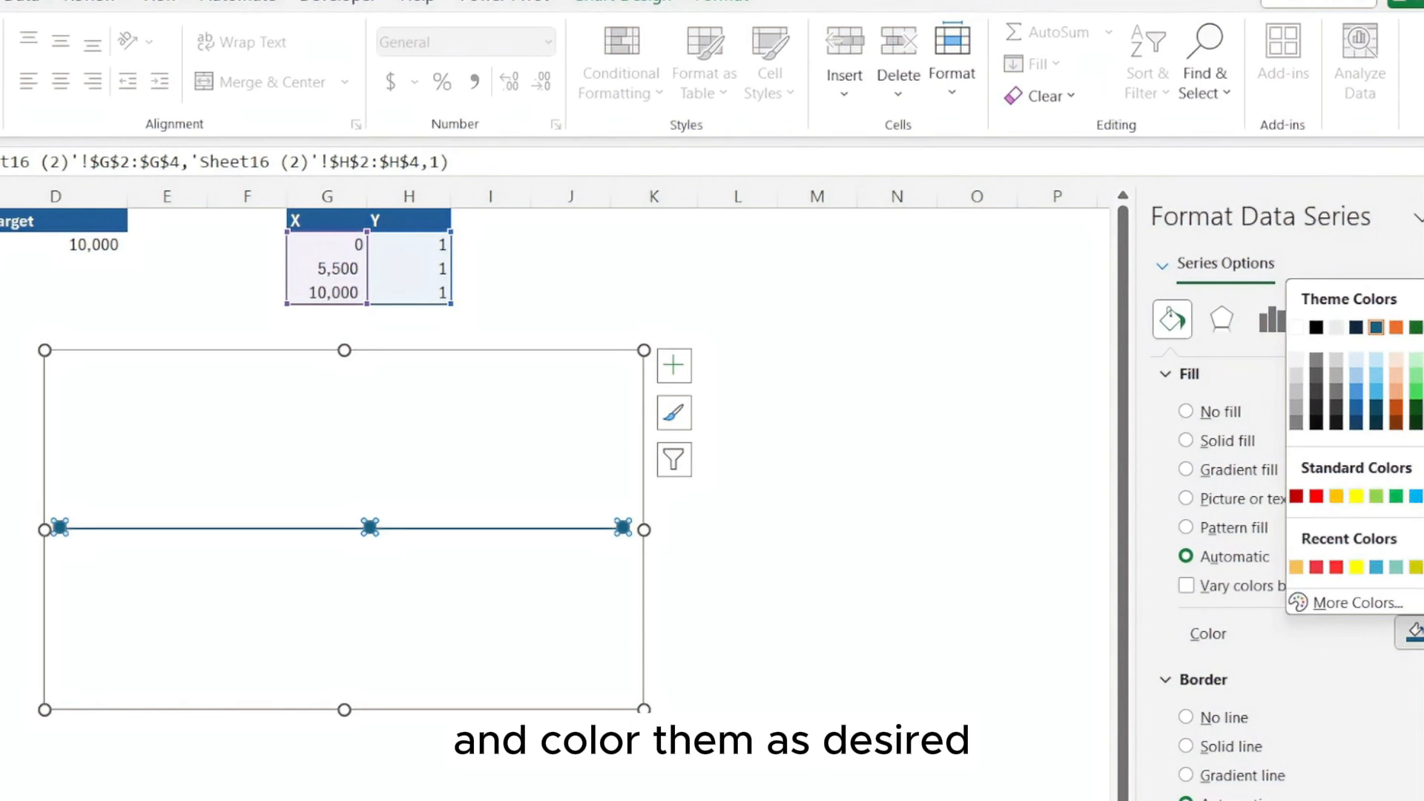
left_click(1317, 567)
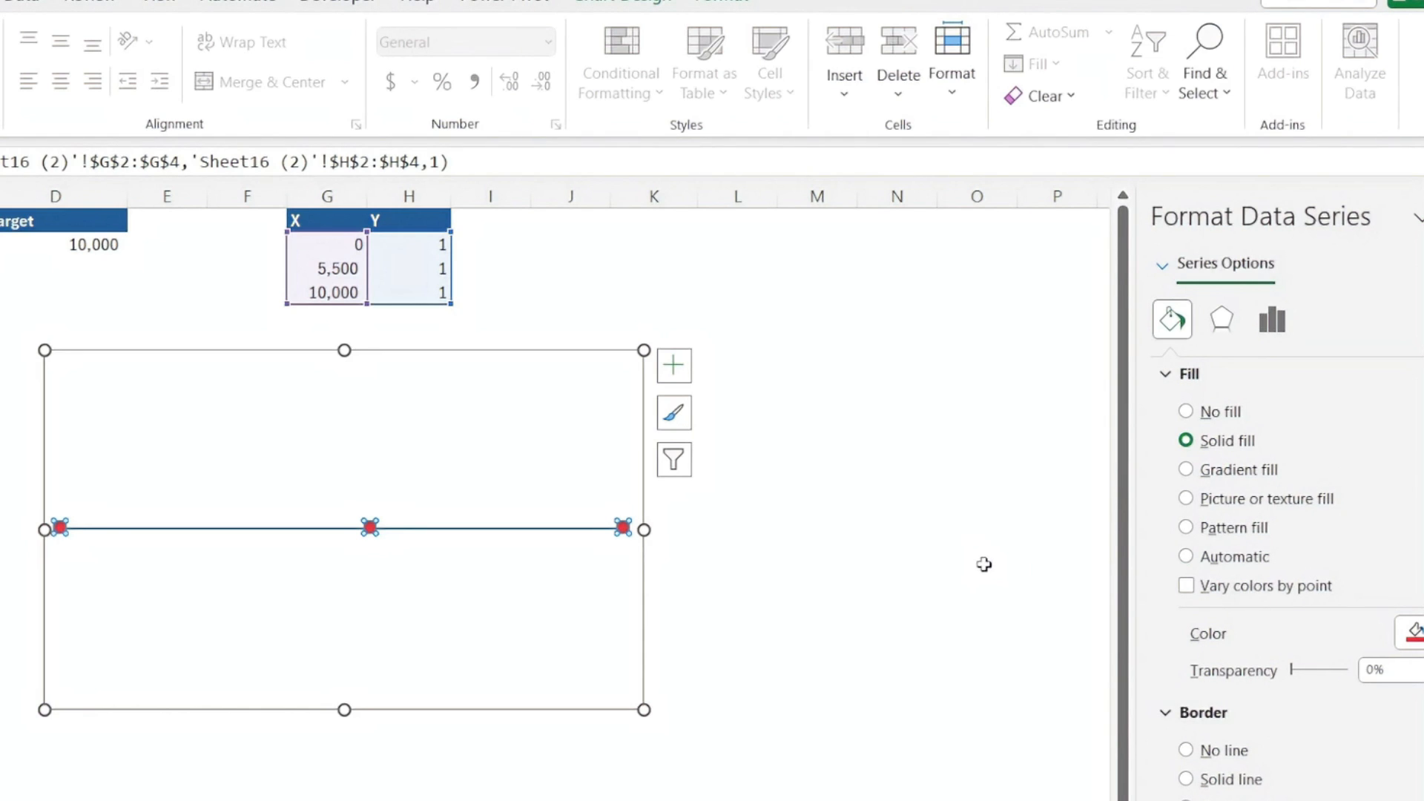
Add data labels to the chart series that show the X value instead of the Y value, positioned below the markers
left_click(683, 371)
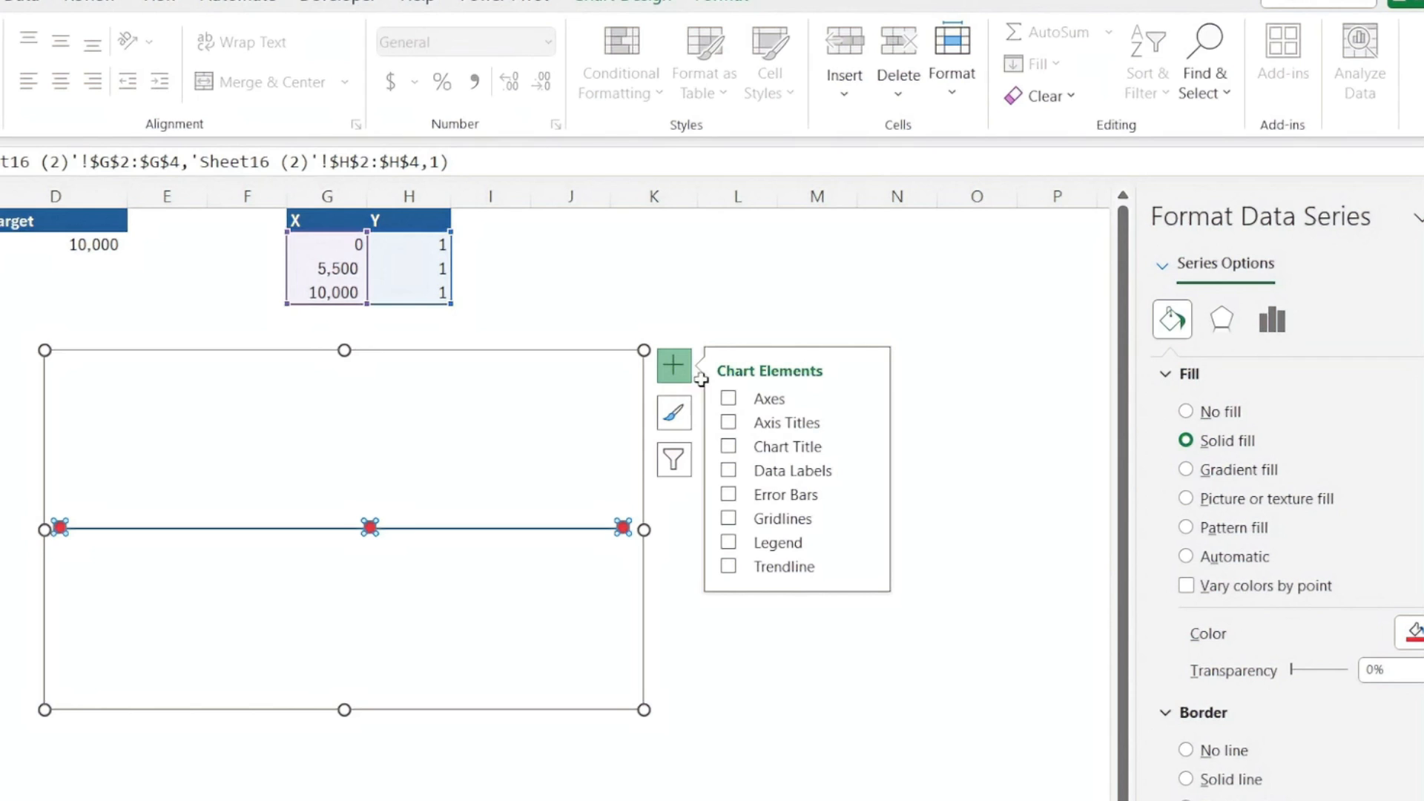
left_click(873, 473)
left_click(956, 660)
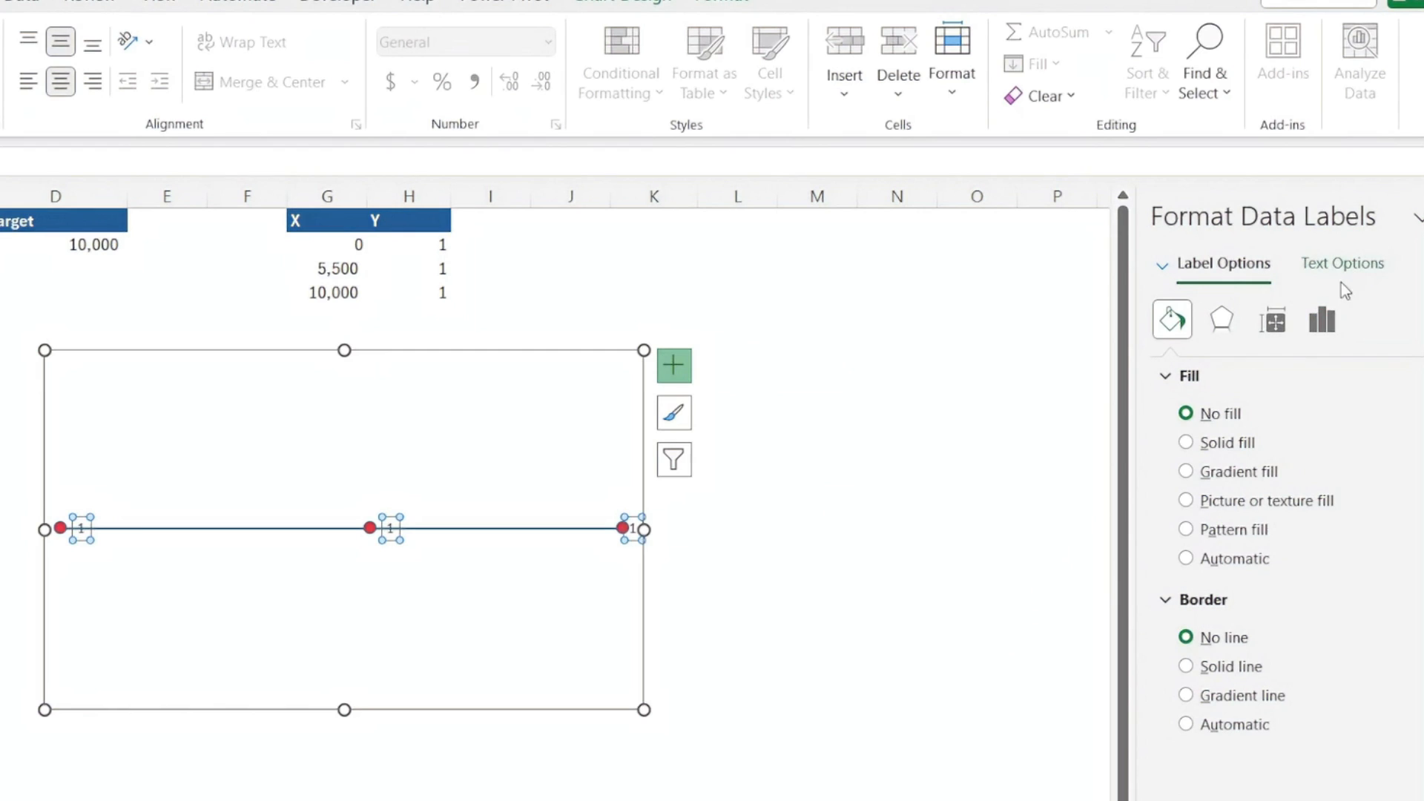
left_click(1322, 311)
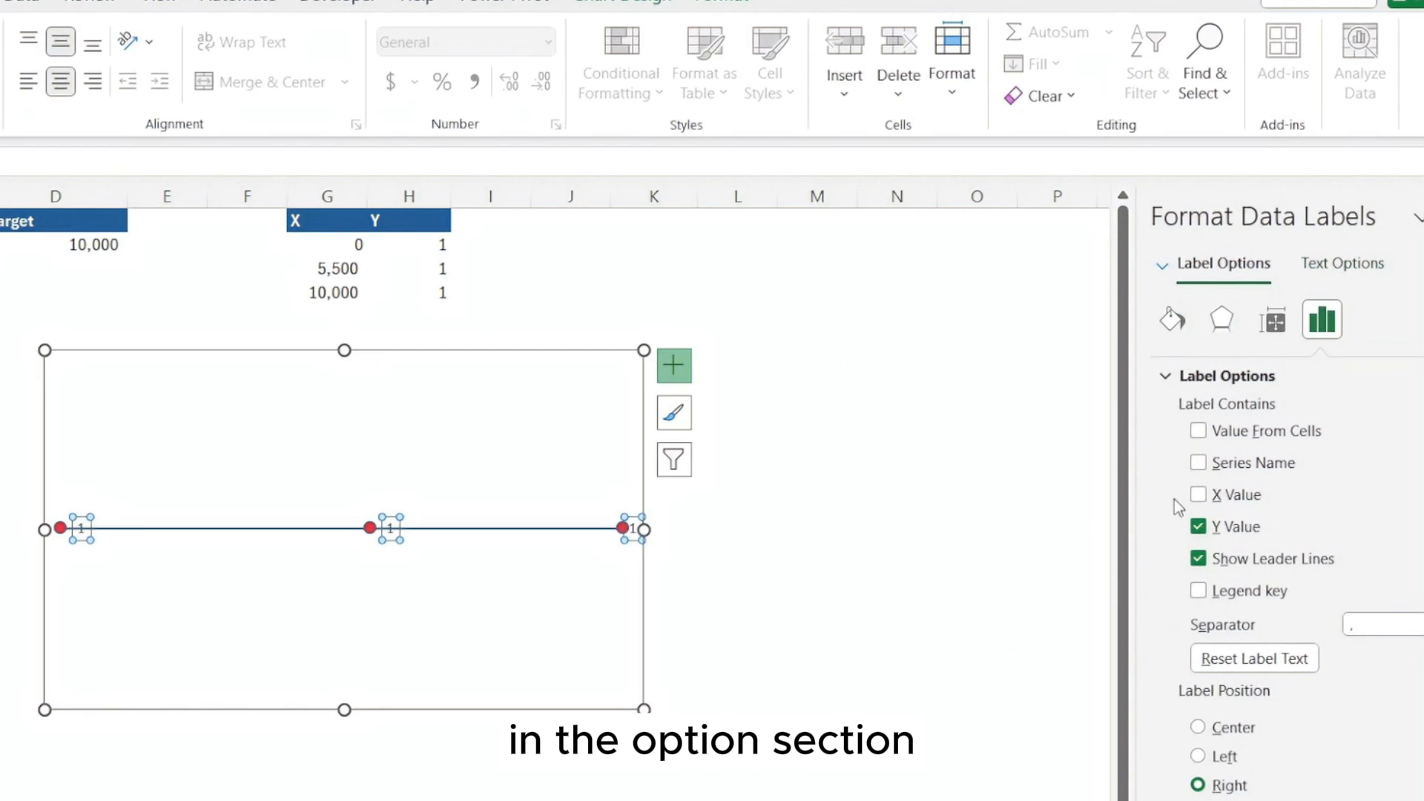
left_click(1199, 528)
left_click(1199, 496)
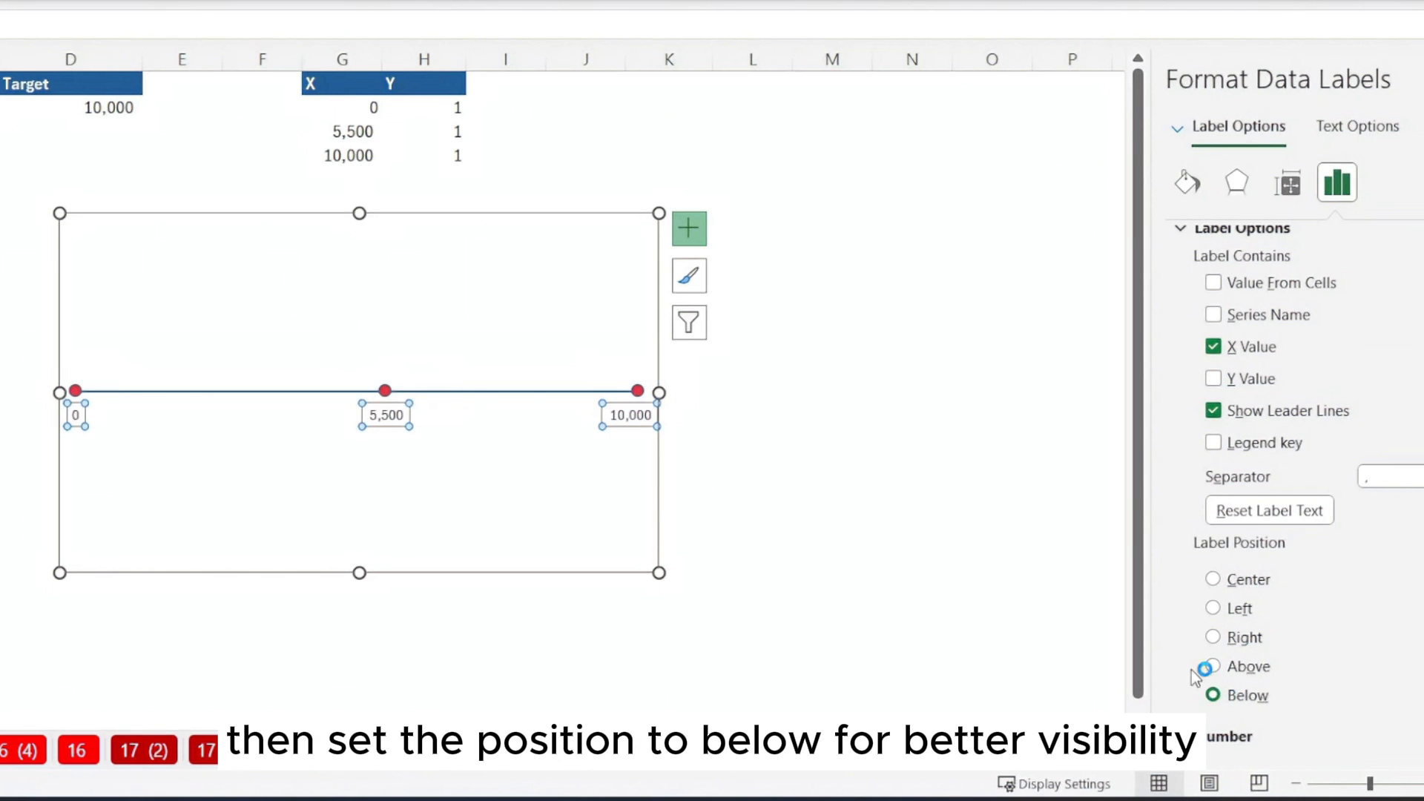
left_click(750, 576)
left_click(734, 316)
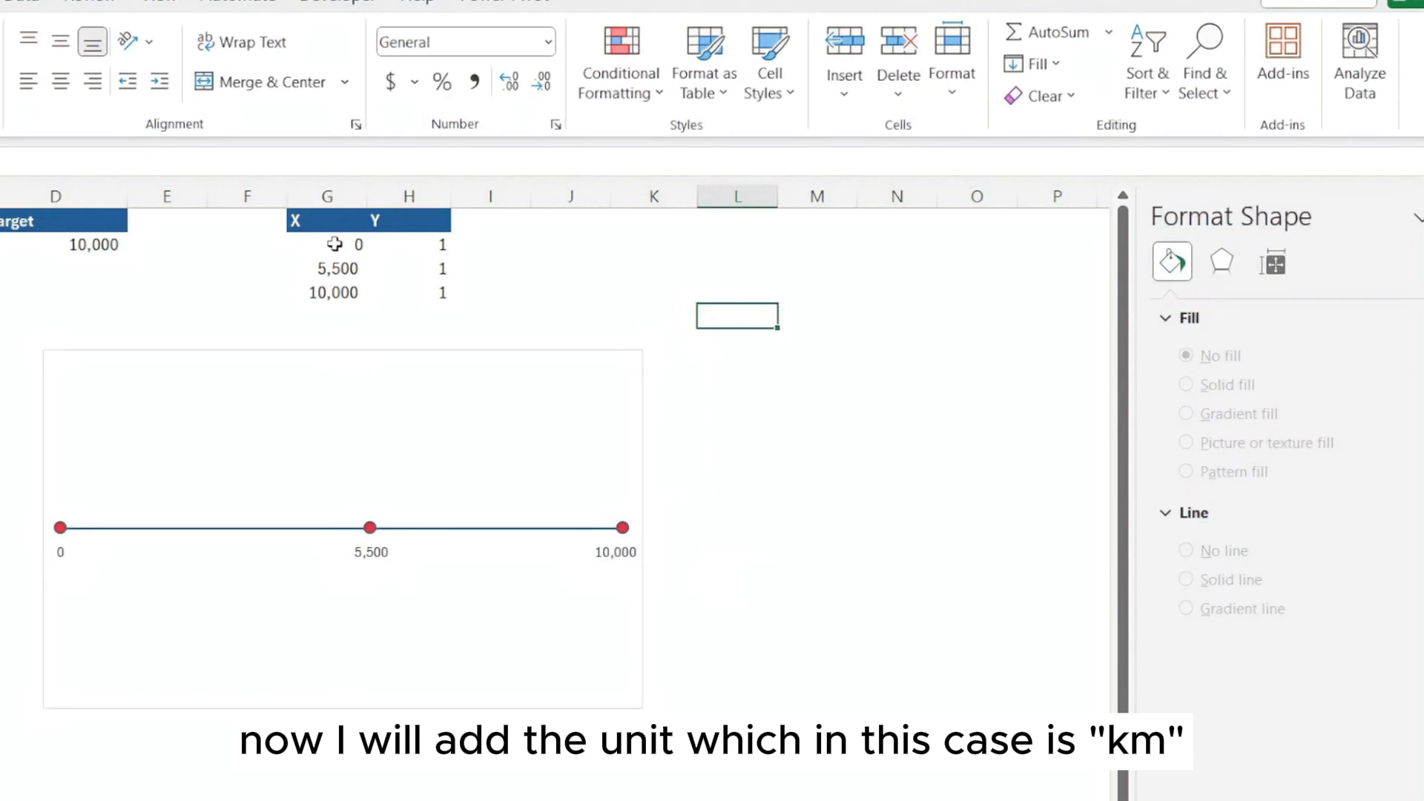
Apply the custom number format #,##0 "km" to the X column values in G2:G4
left_click_drag(335, 244, 333, 291)
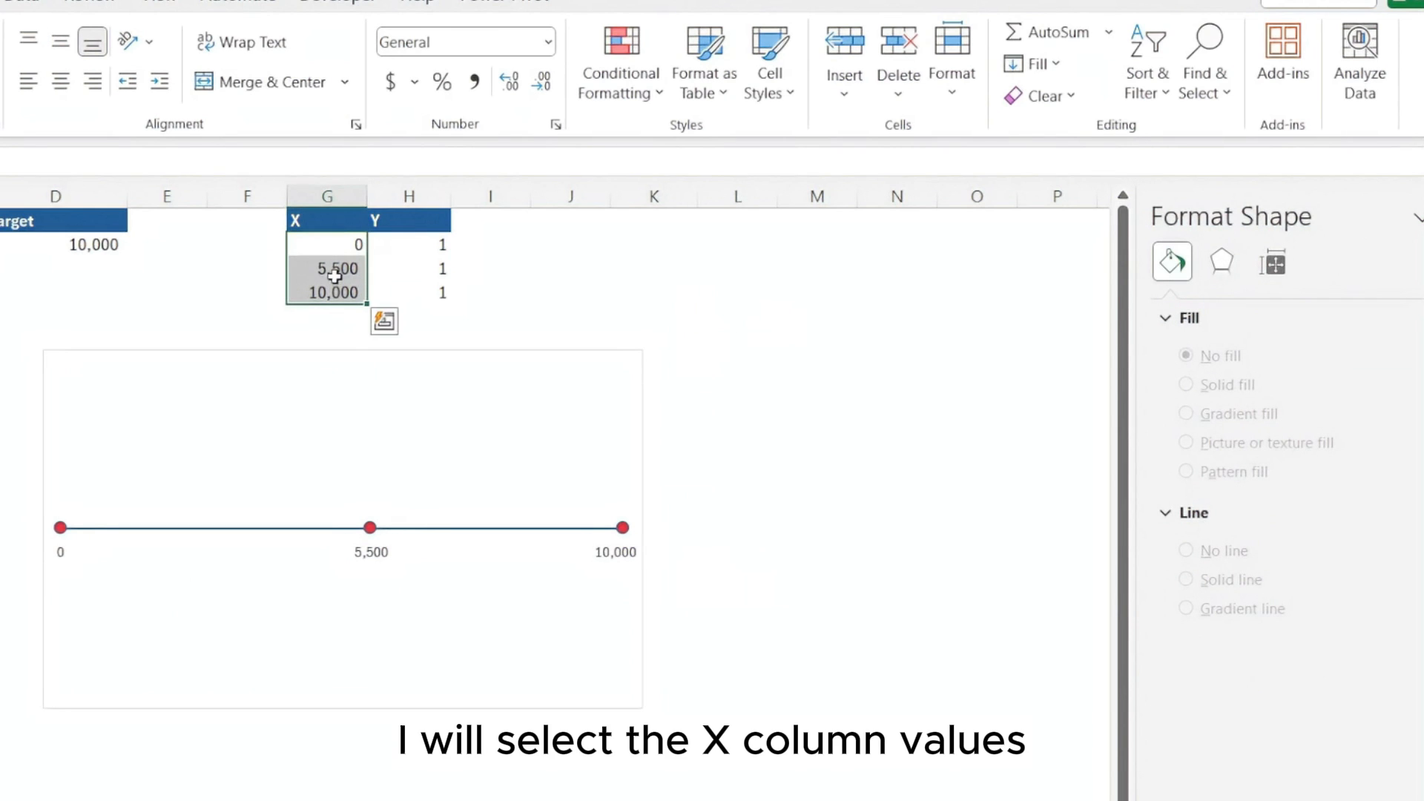
right_click(340, 274)
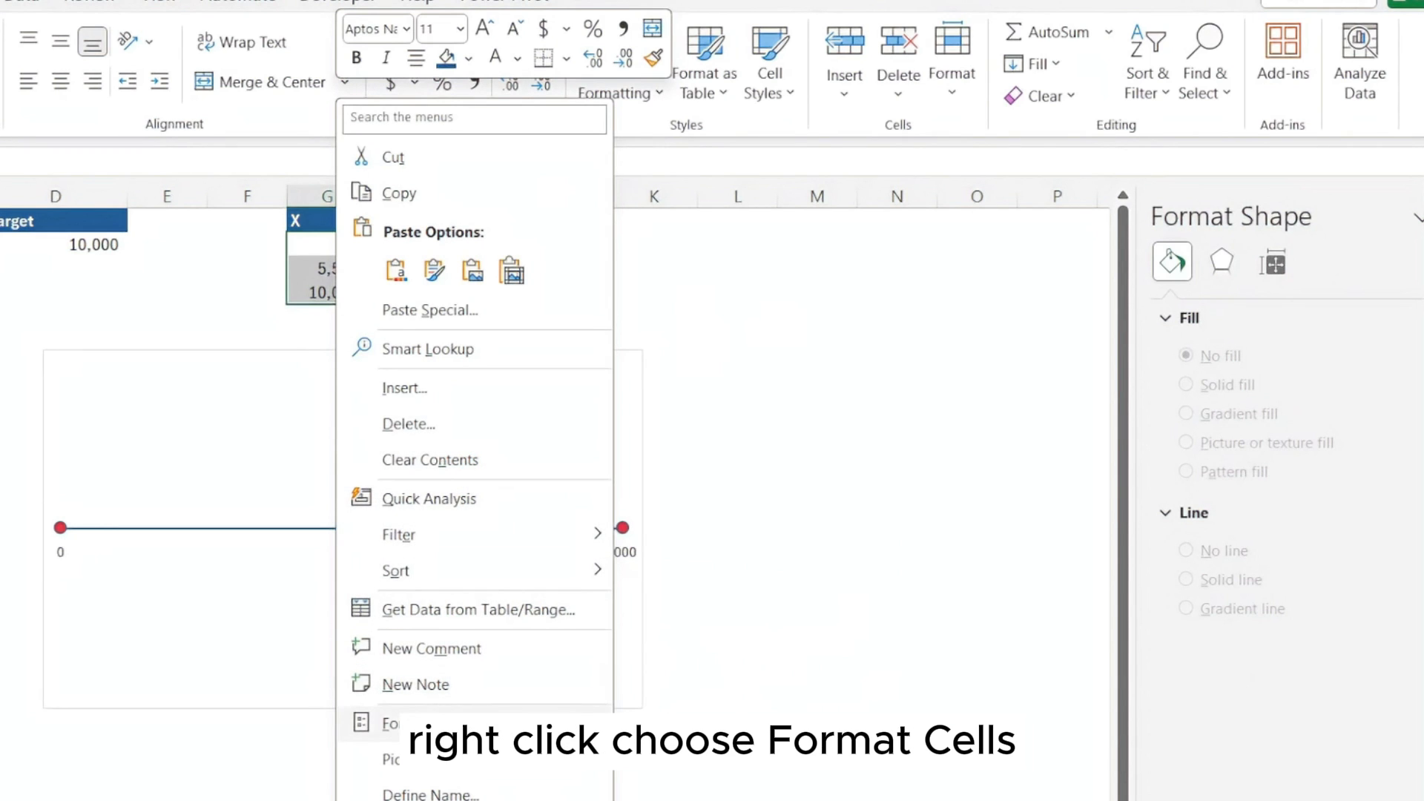
left_click(470, 723)
left_click(194, 608)
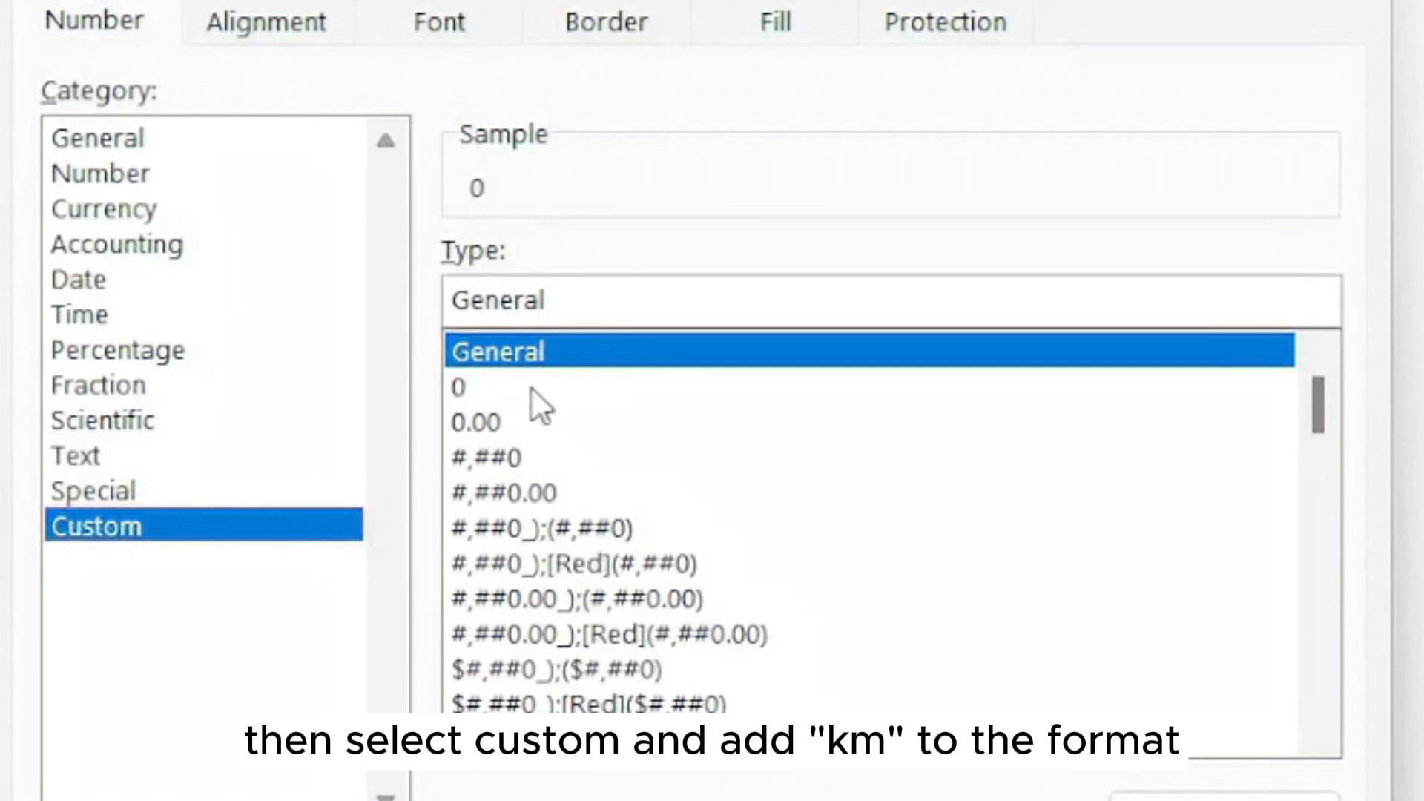
left_click(519, 455)
left_click(562, 306)
type("\"km\"")
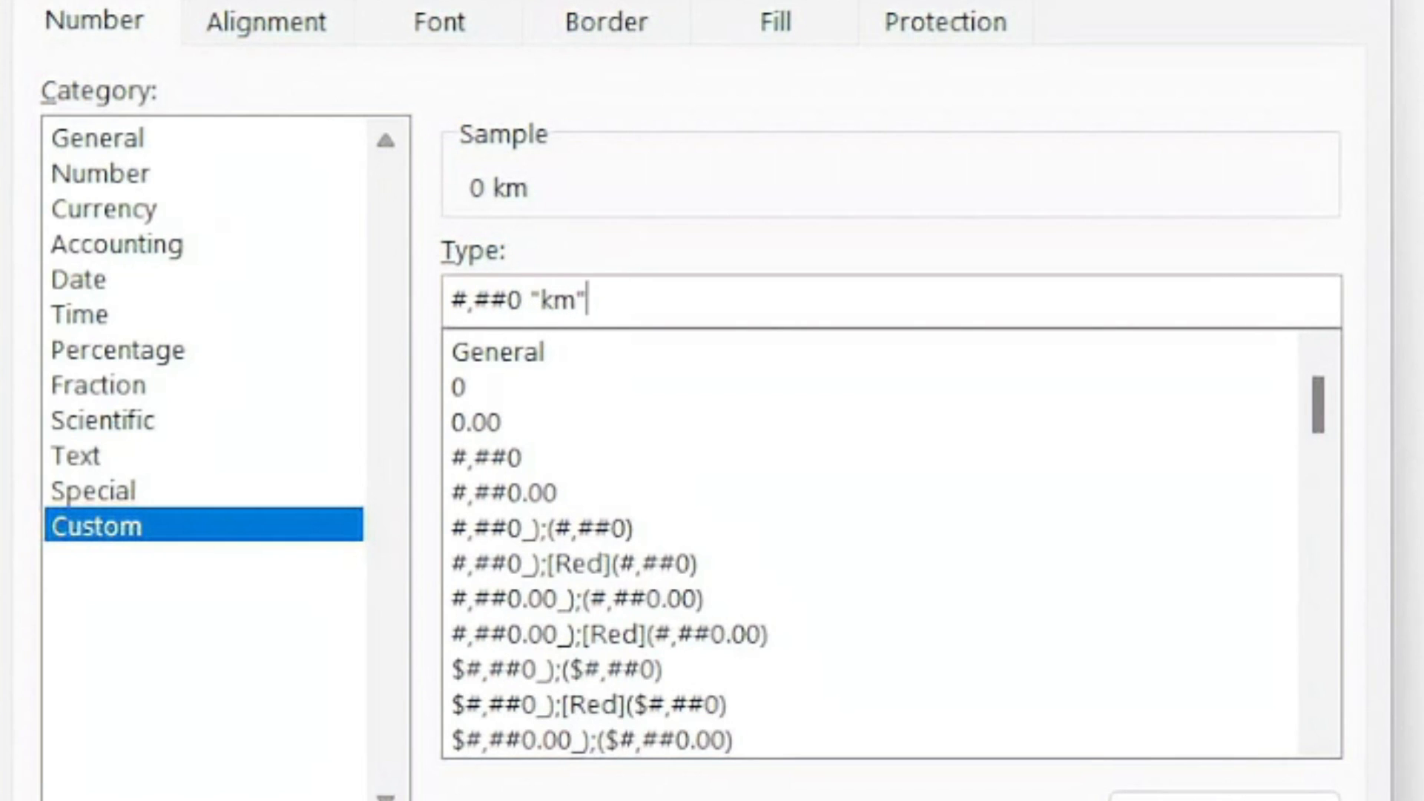
key("Return")
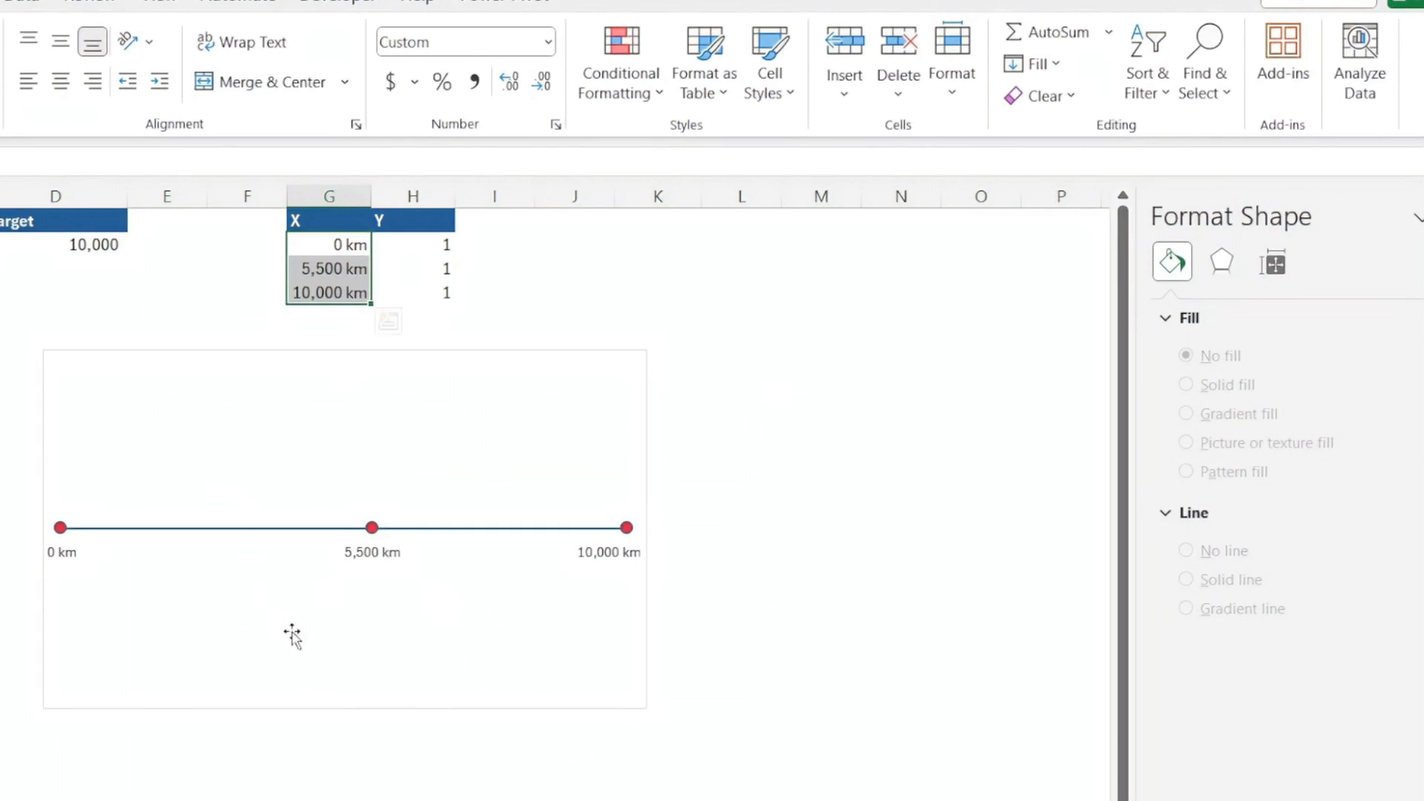
left_click(750, 597)
left_click(794, 648)
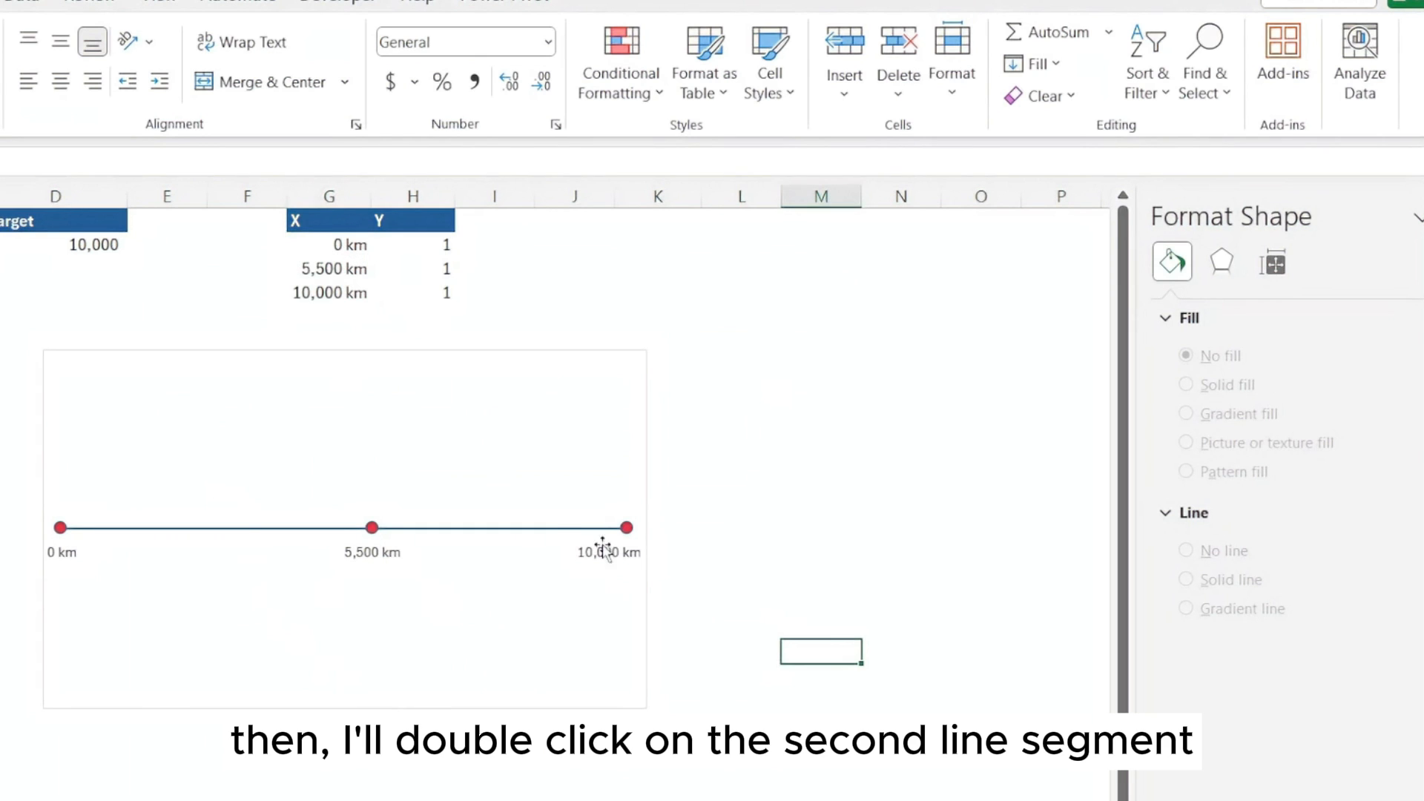
Color only the line segment between the second and third points light gray
left_click(541, 529)
left_click(540, 529)
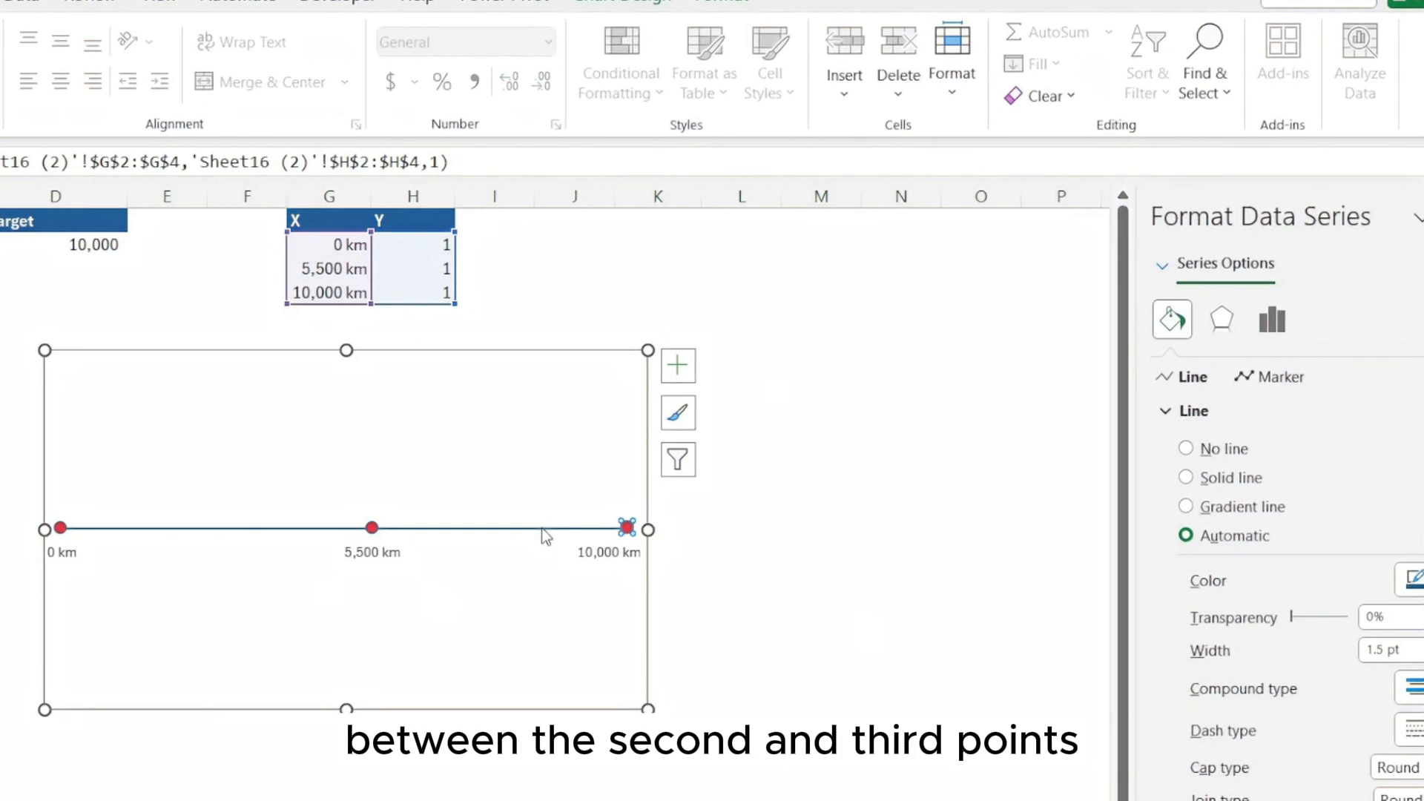
left_click(535, 529)
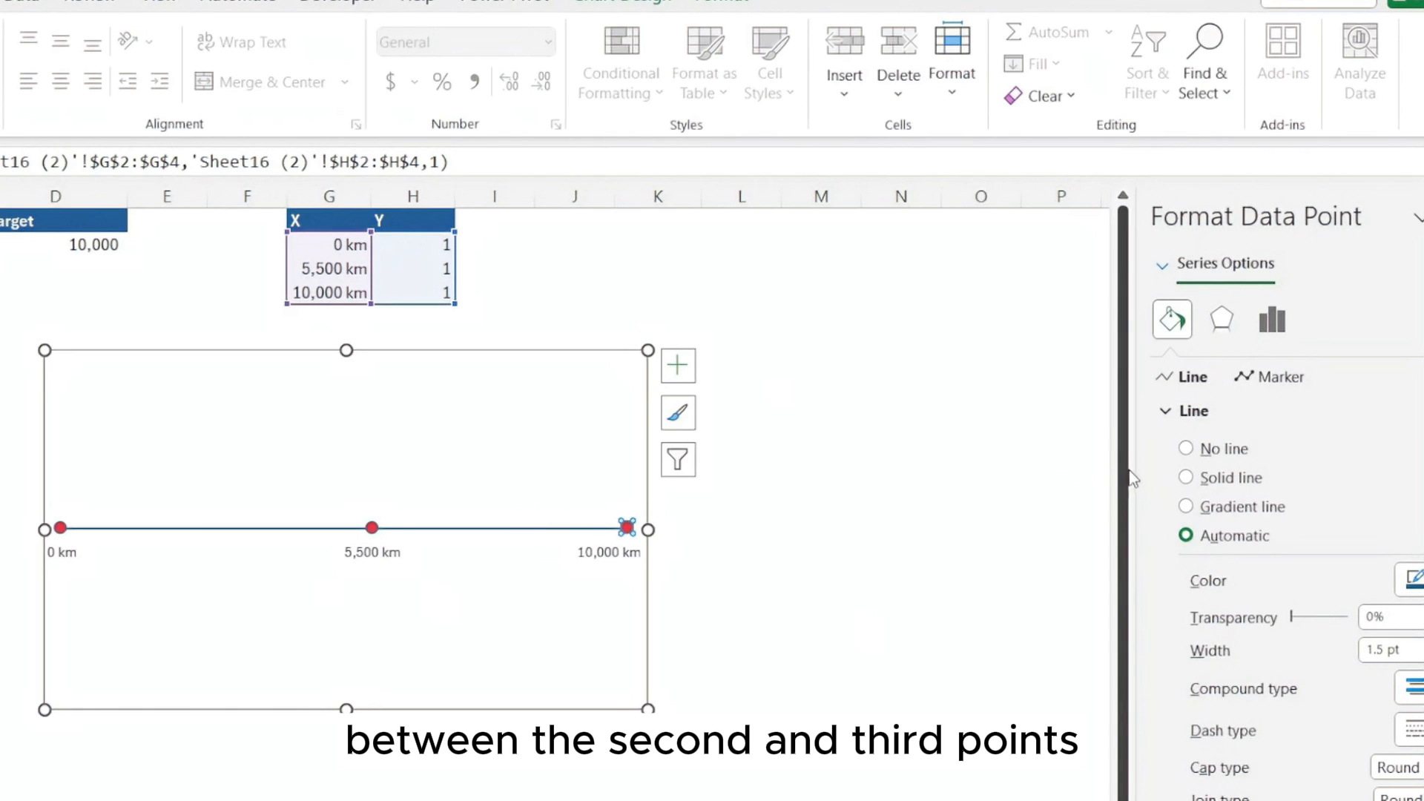
scroll(1318, 517, "down", 1)
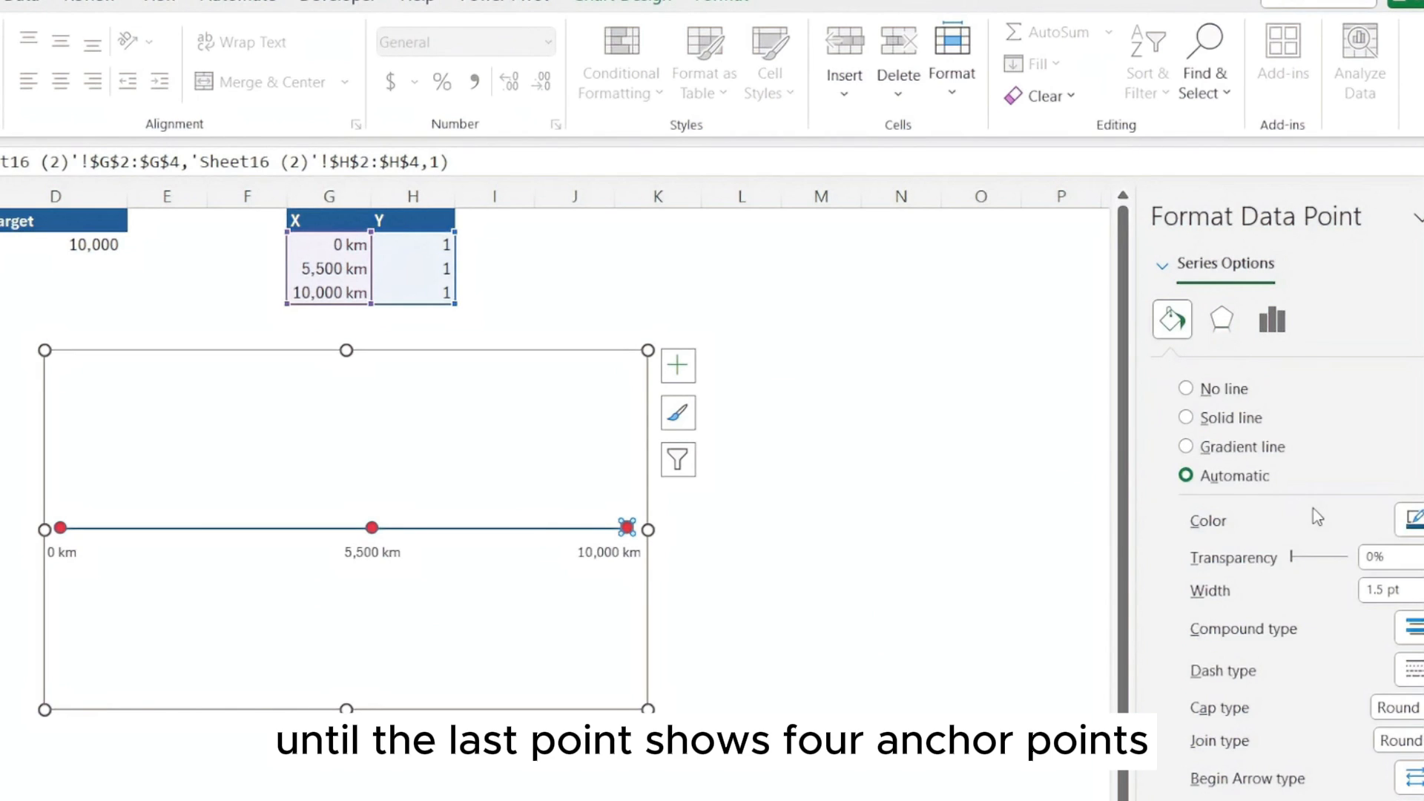
left_click(1411, 517)
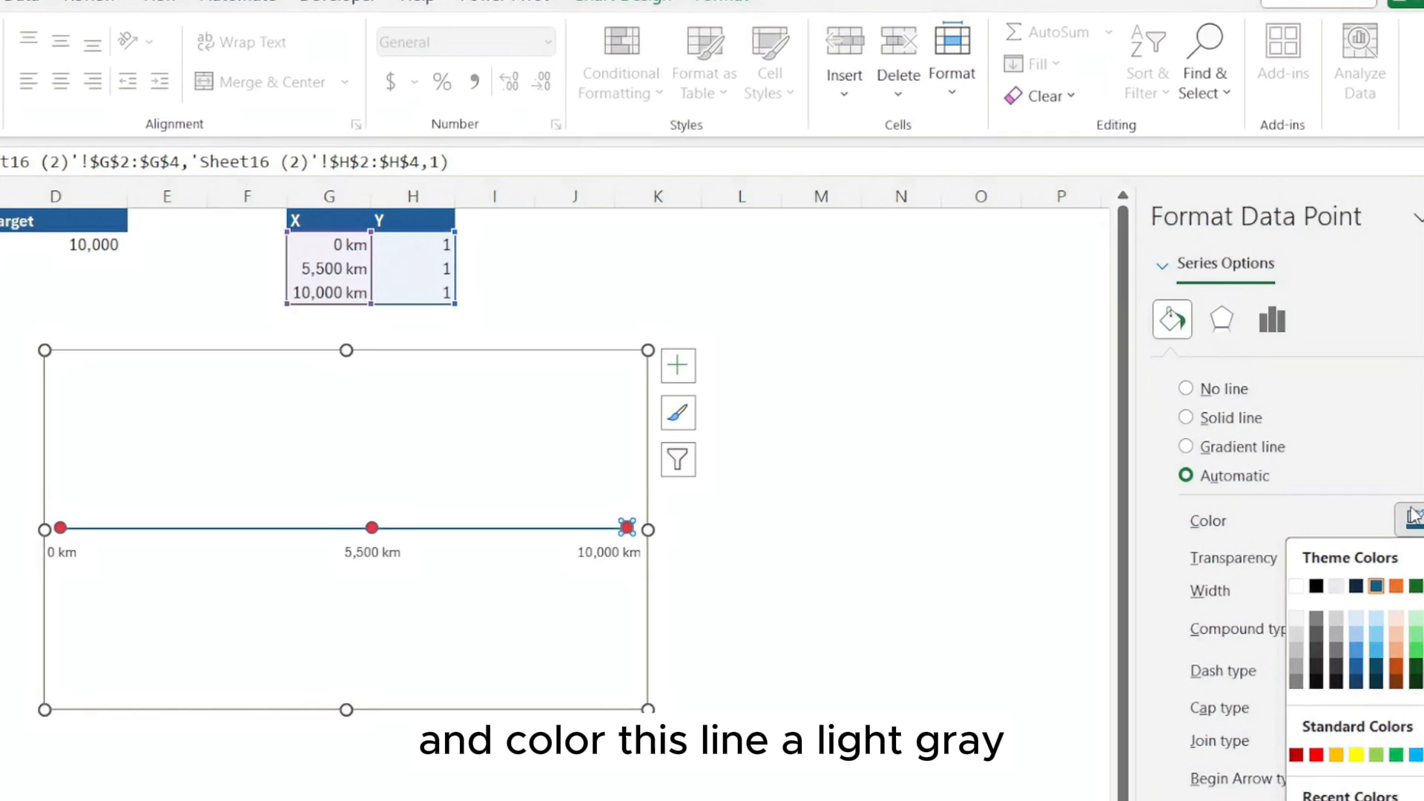
left_click(1297, 635)
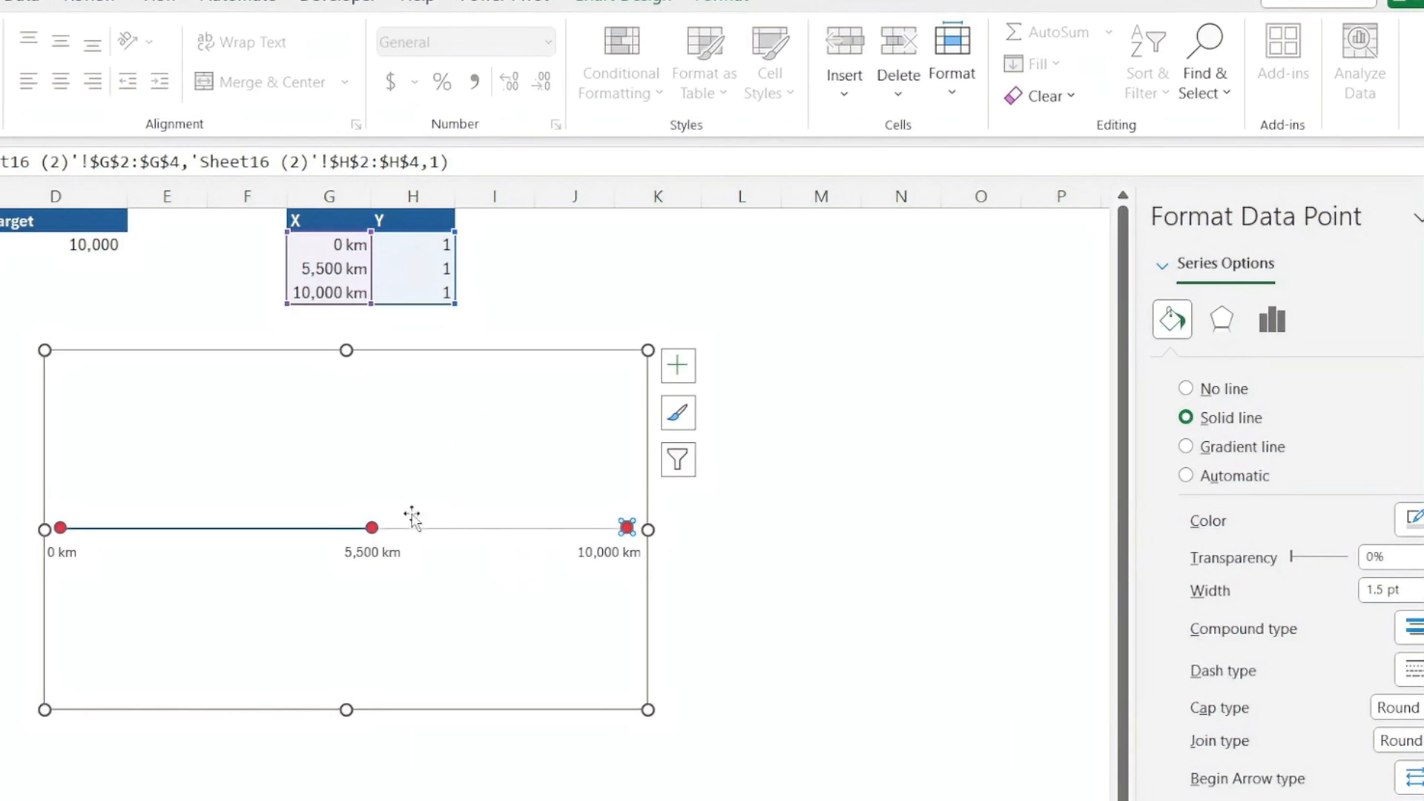
Color the line segment between the first and second points red from the recent colors
double_click(304, 529)
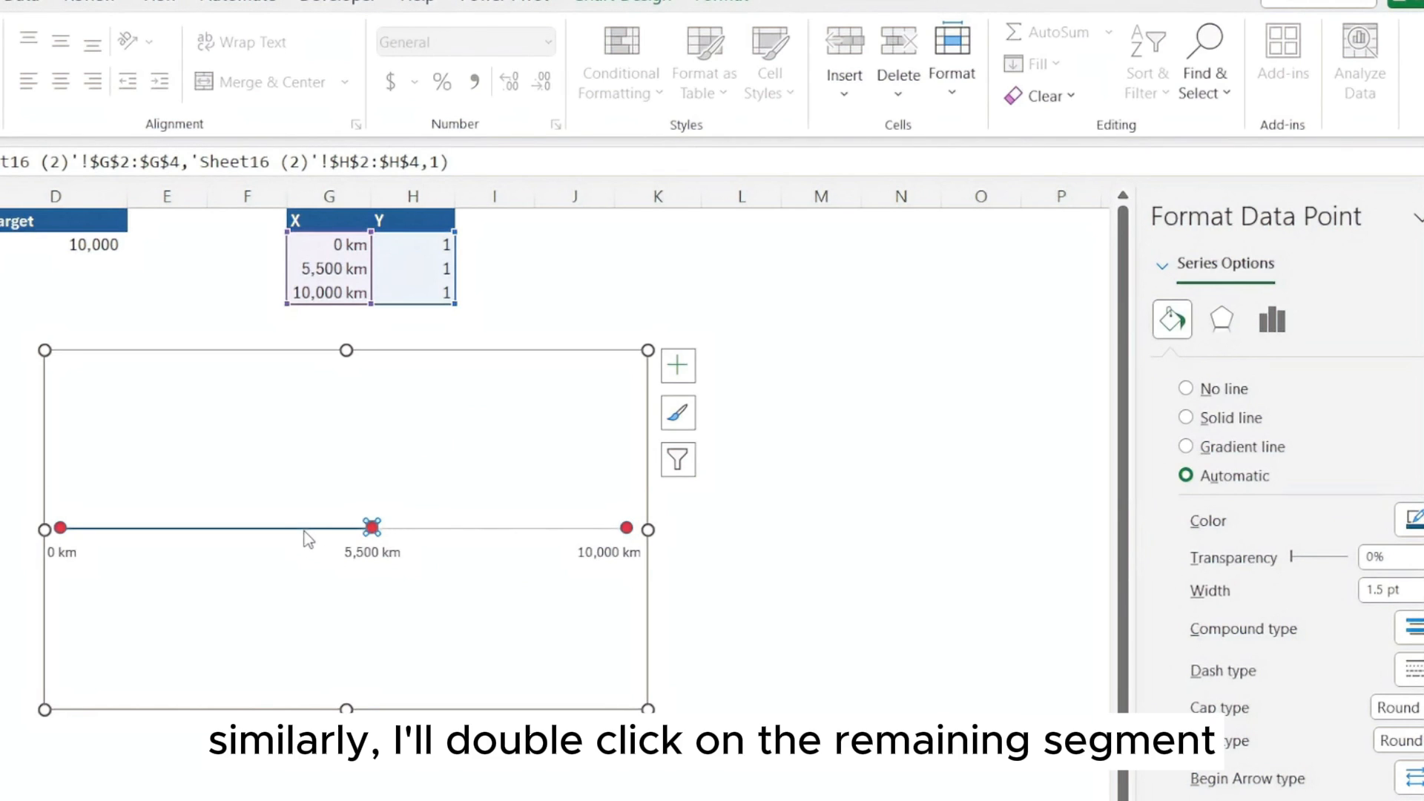
left_click(1411, 519)
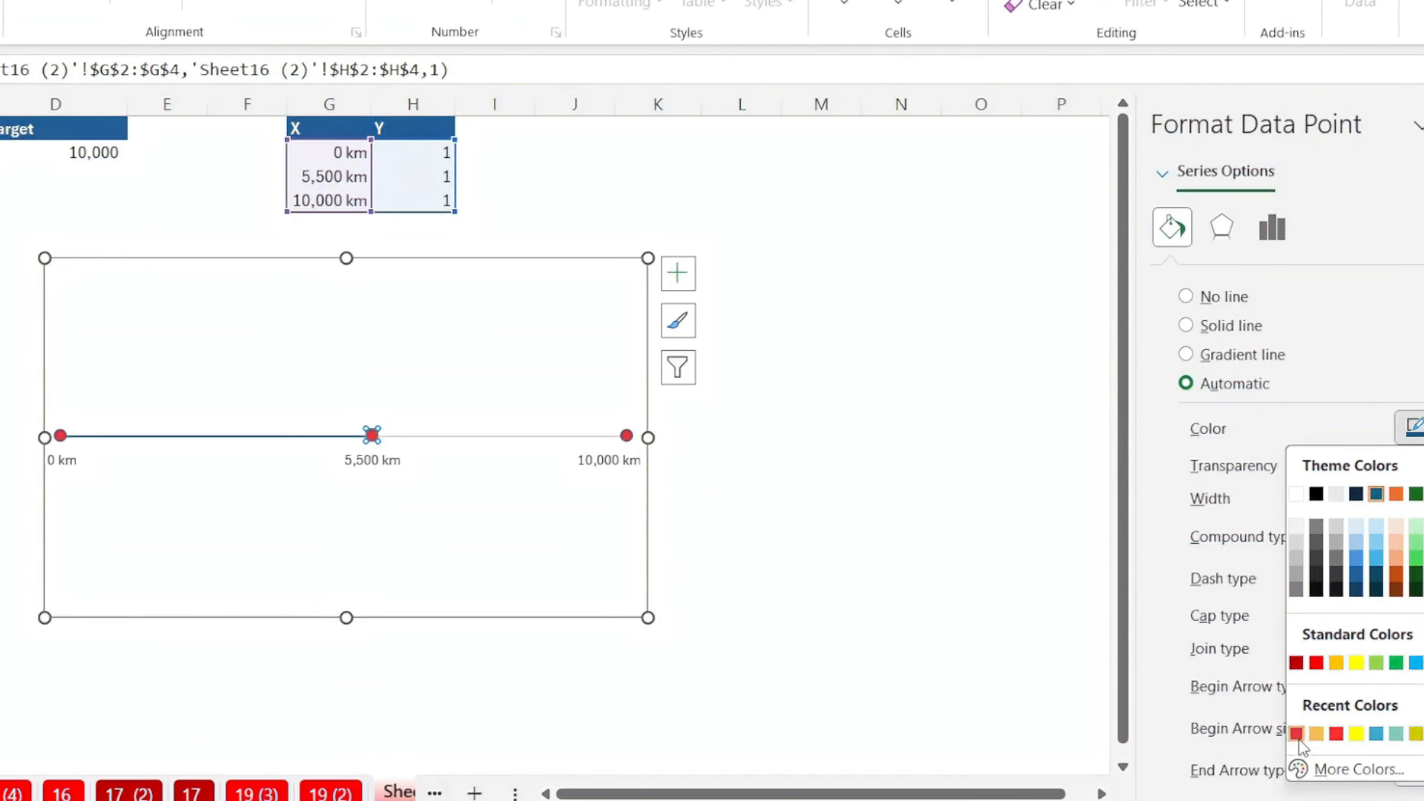
left_click(1296, 733)
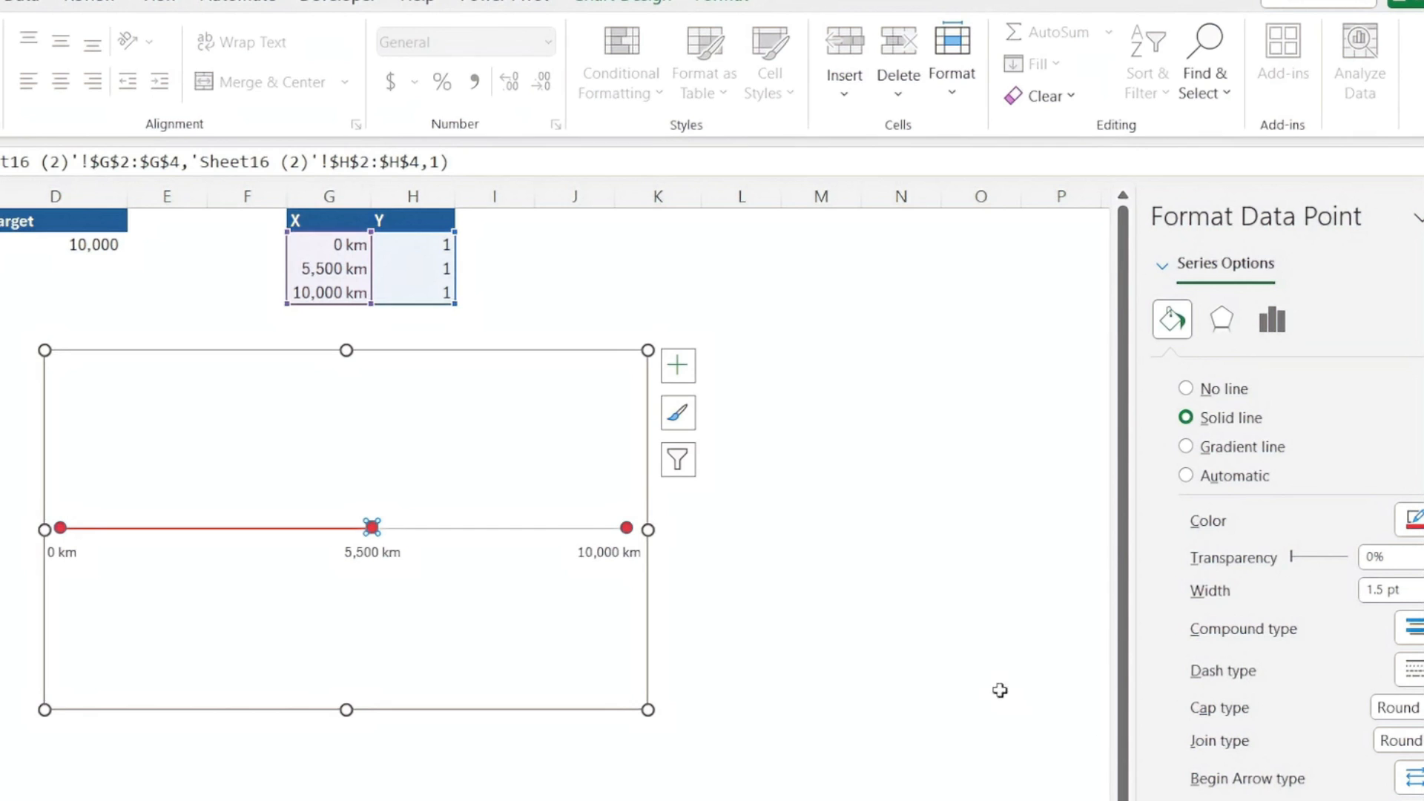
left_click(846, 574)
Make all the data labels on the chart bold
left_click(376, 552)
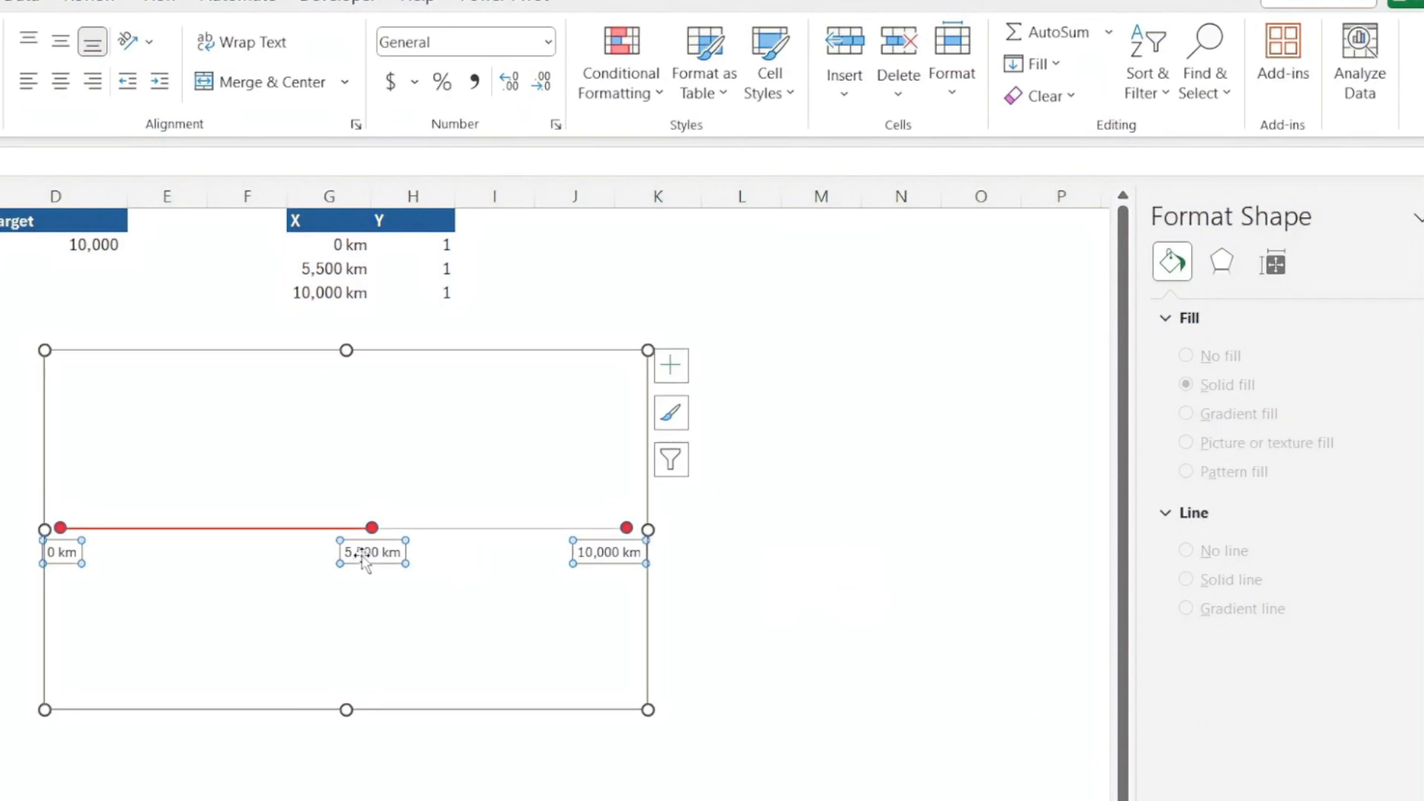
key("ctrl+b")
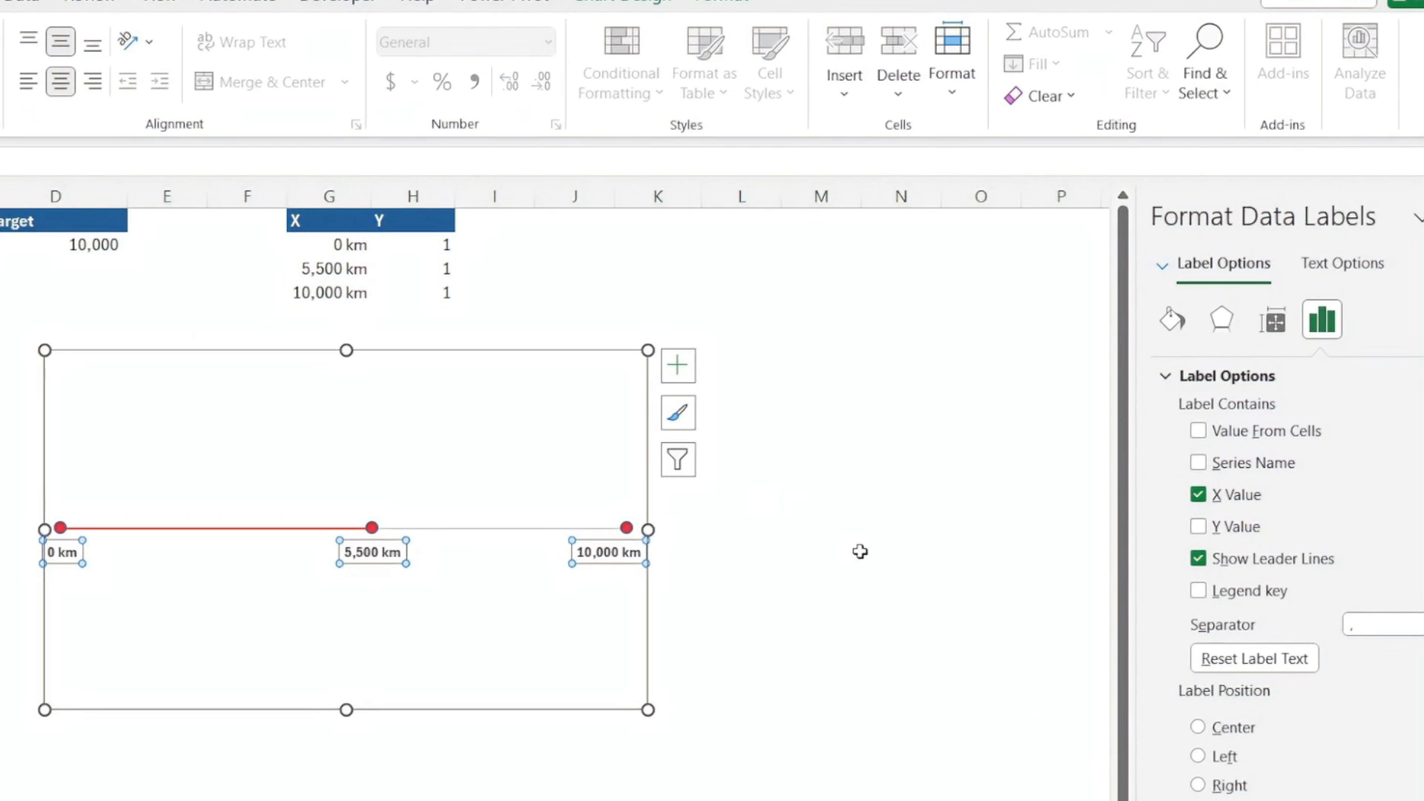
left_click(858, 552)
left_click(815, 492)
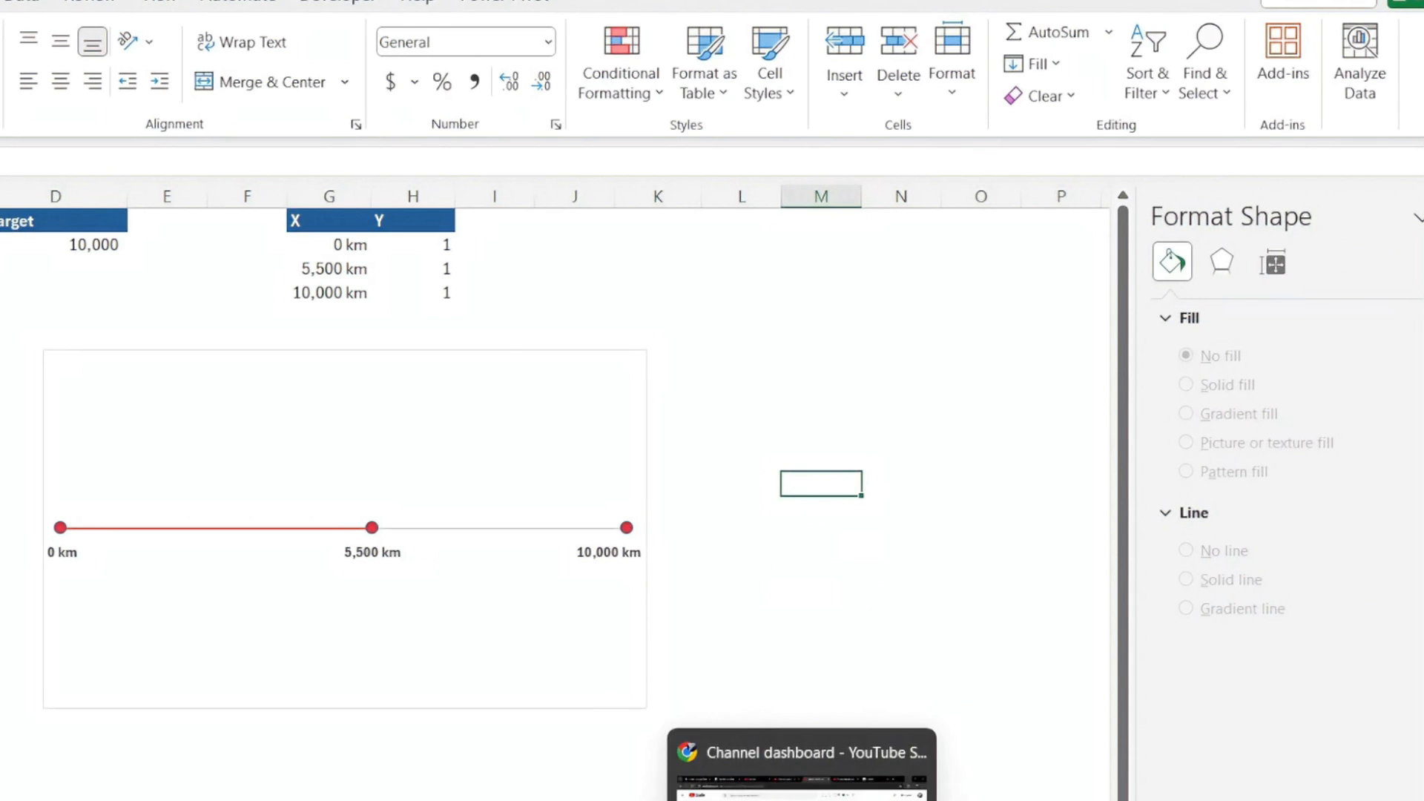
Switch to the Flaticon shoes search results in Chrome and download the red and blue running shoe icon as running-shoes PNG
left_click(801, 798)
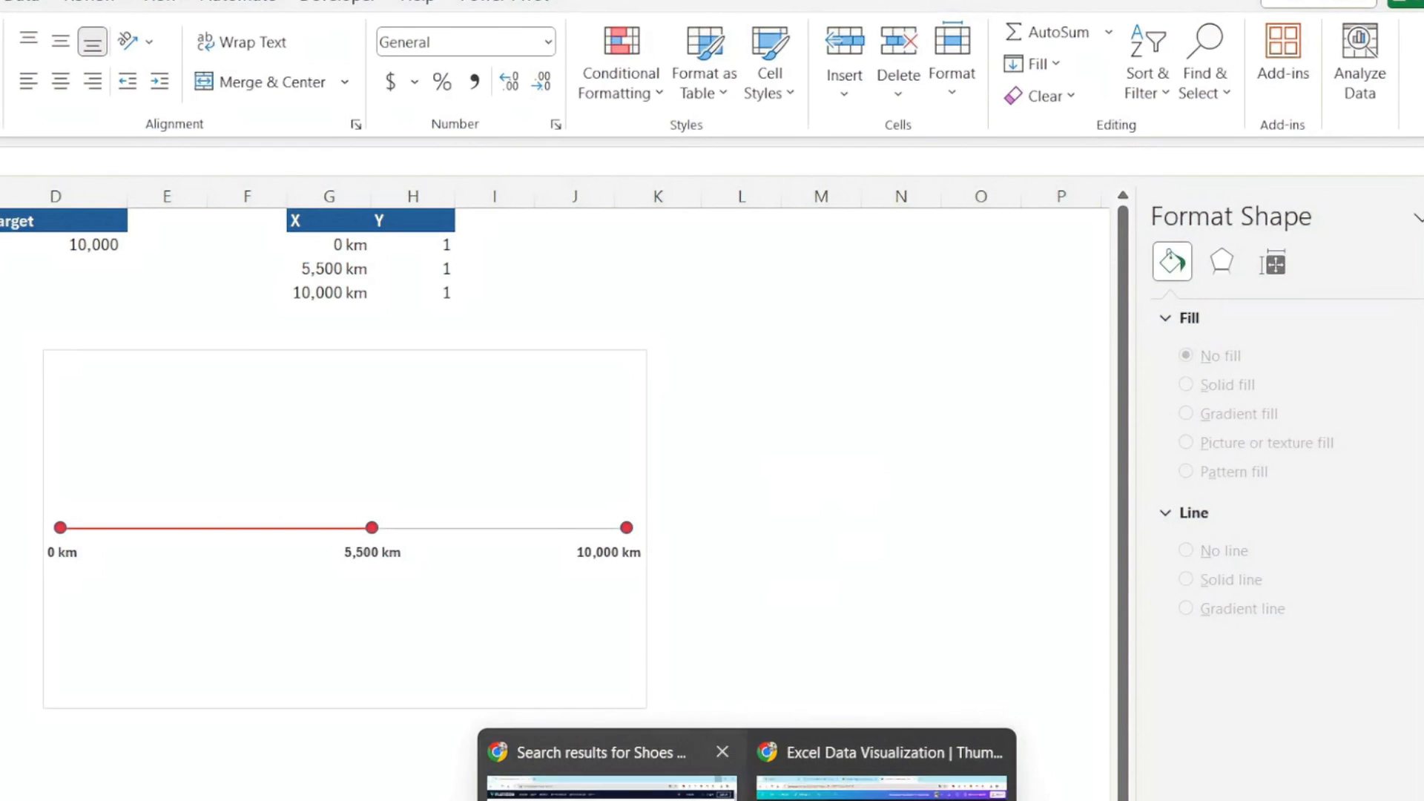
left_click(605, 751)
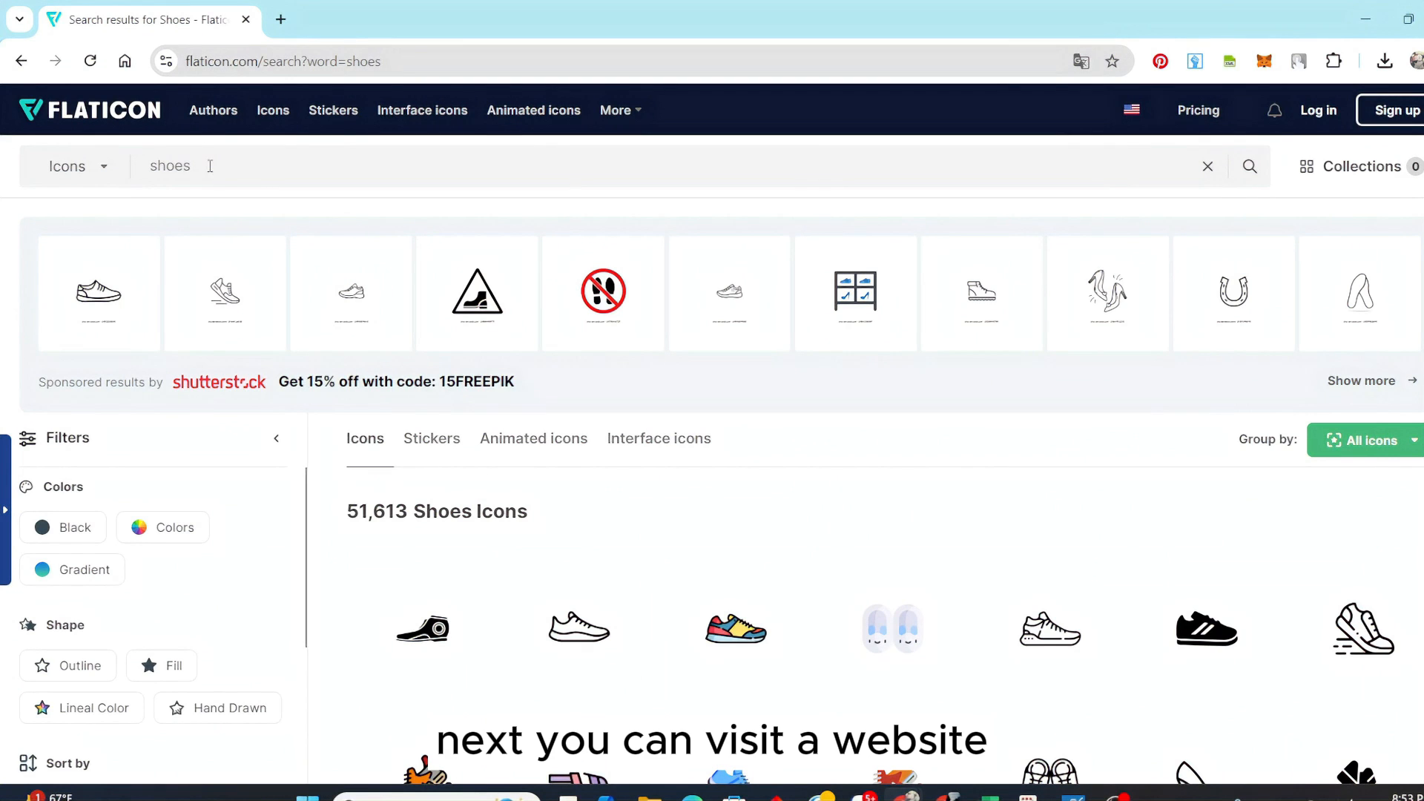
scroll(959, 683, "down", 2)
mouse_move(795, 464)
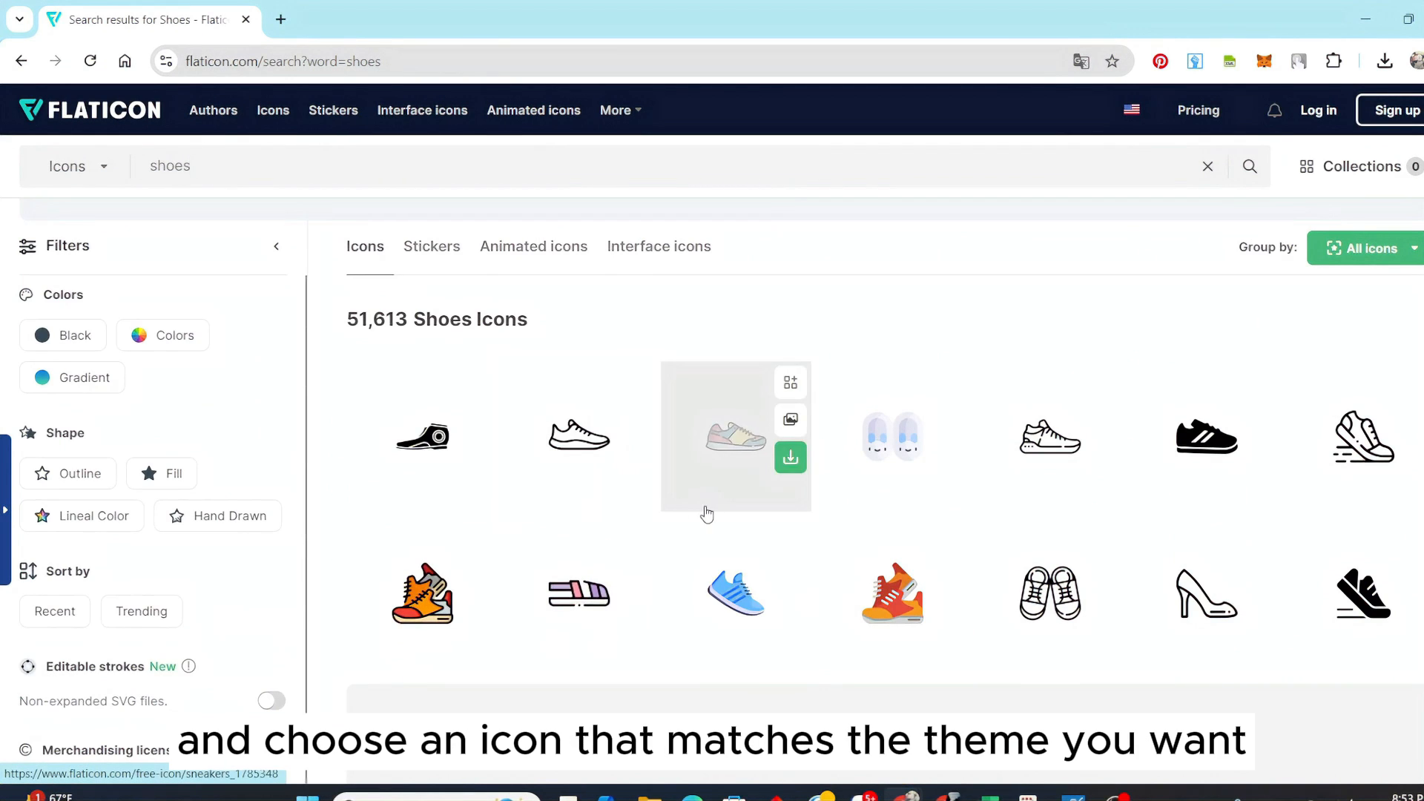
scroll(734, 615, "down", 5)
scroll(765, 614, "down", 5)
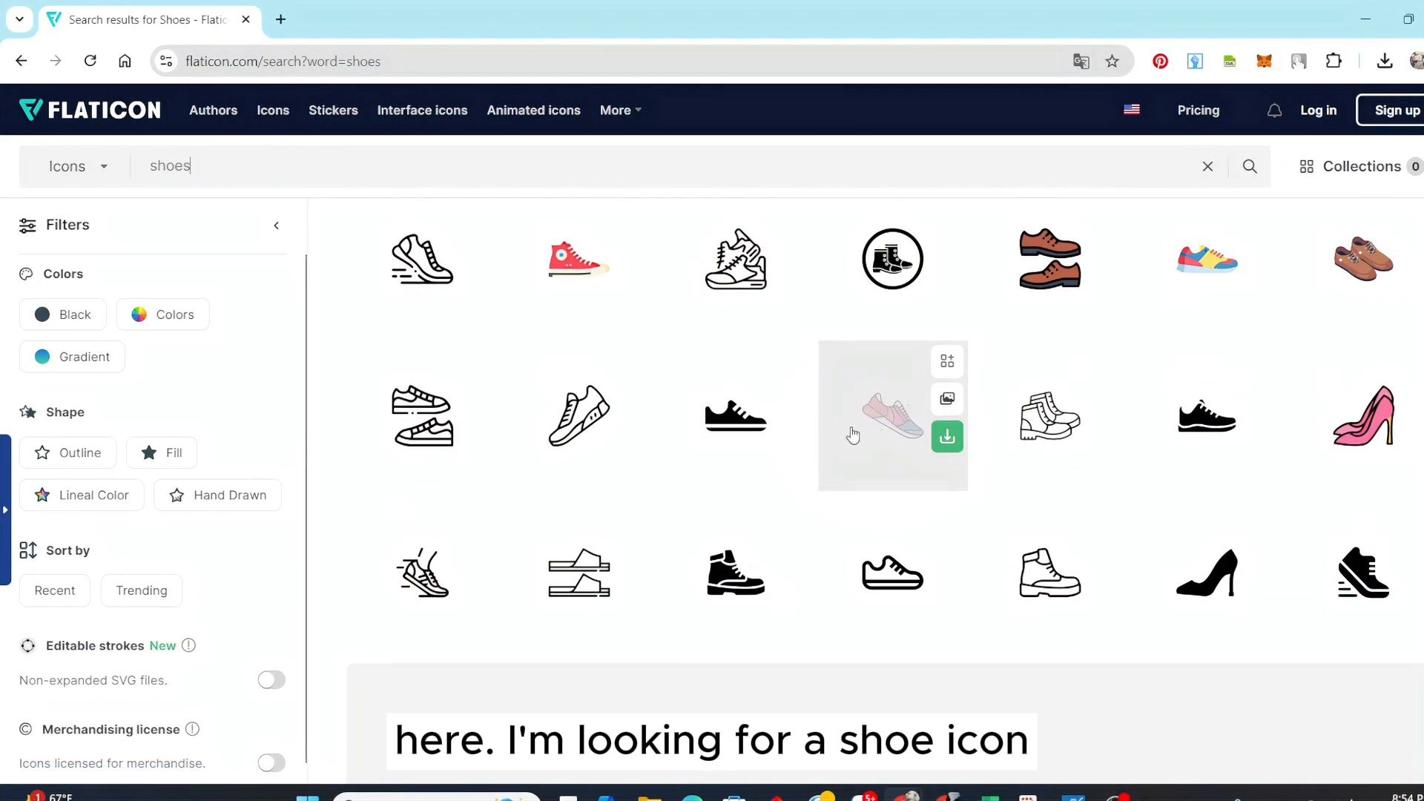
left_click(946, 436)
left_click(901, 549)
left_click(918, 408)
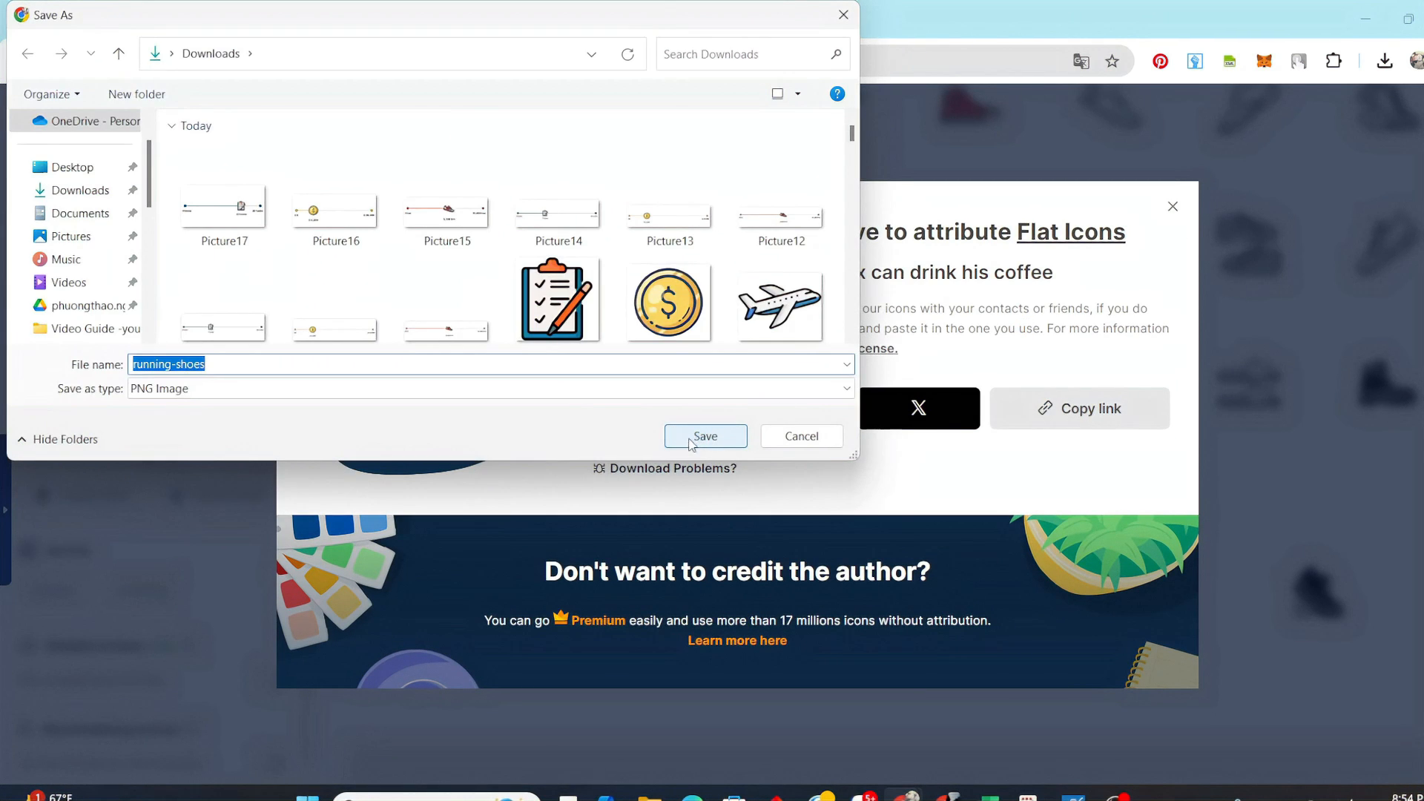
left_click(690, 439)
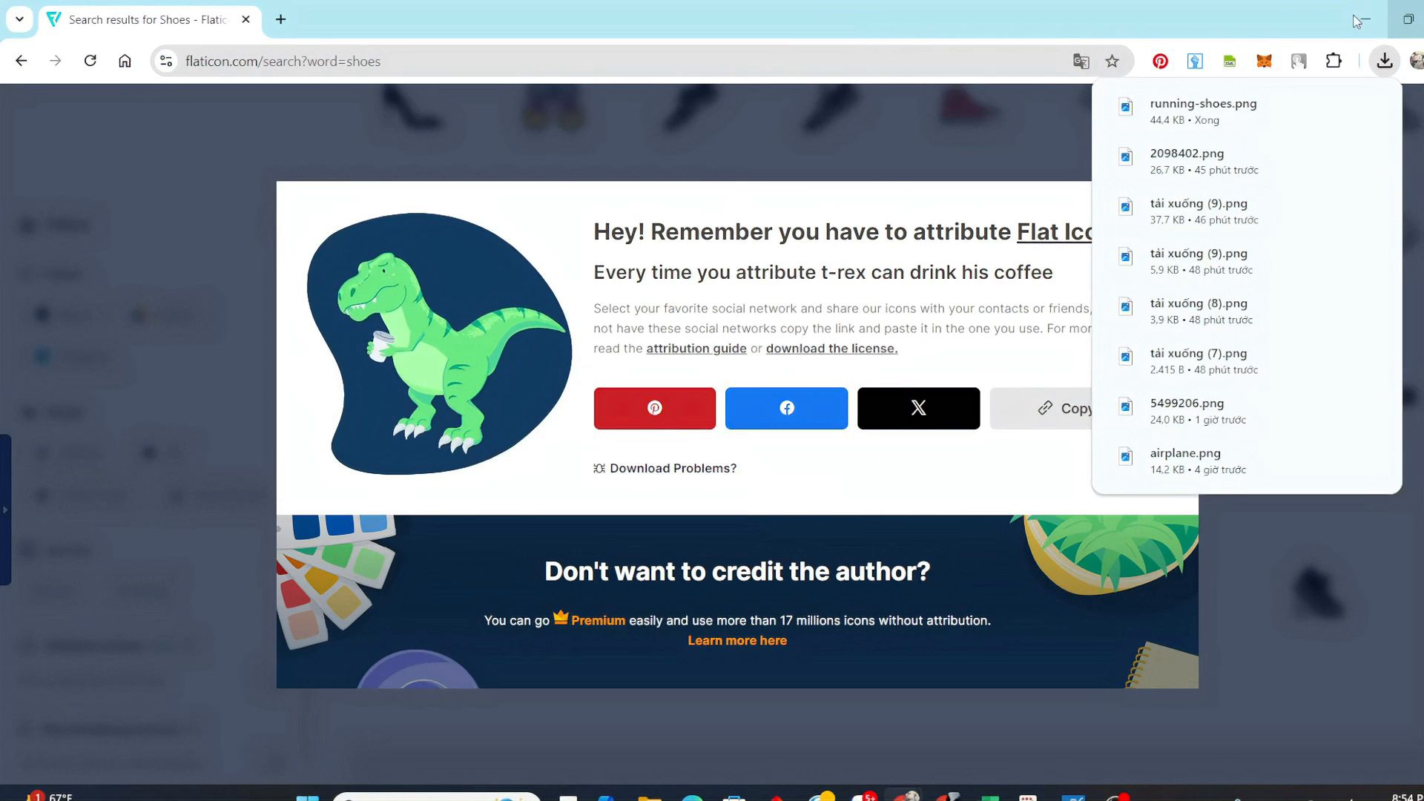
Switch back to Excel and insert the running-shoes picture from the device's Downloads folder over the cells
mouse_move(990, 797)
left_click(882, 705)
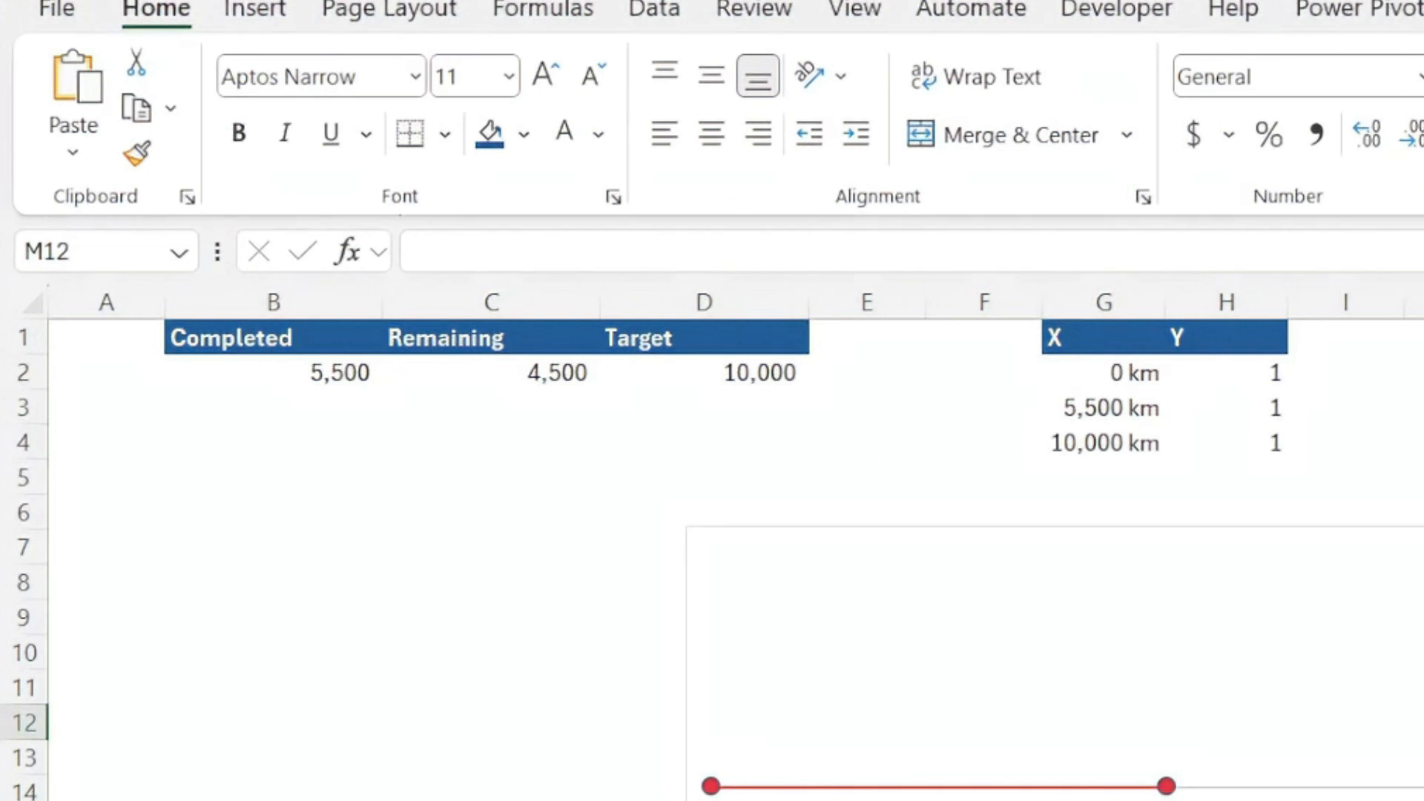
left_click(1423, 800)
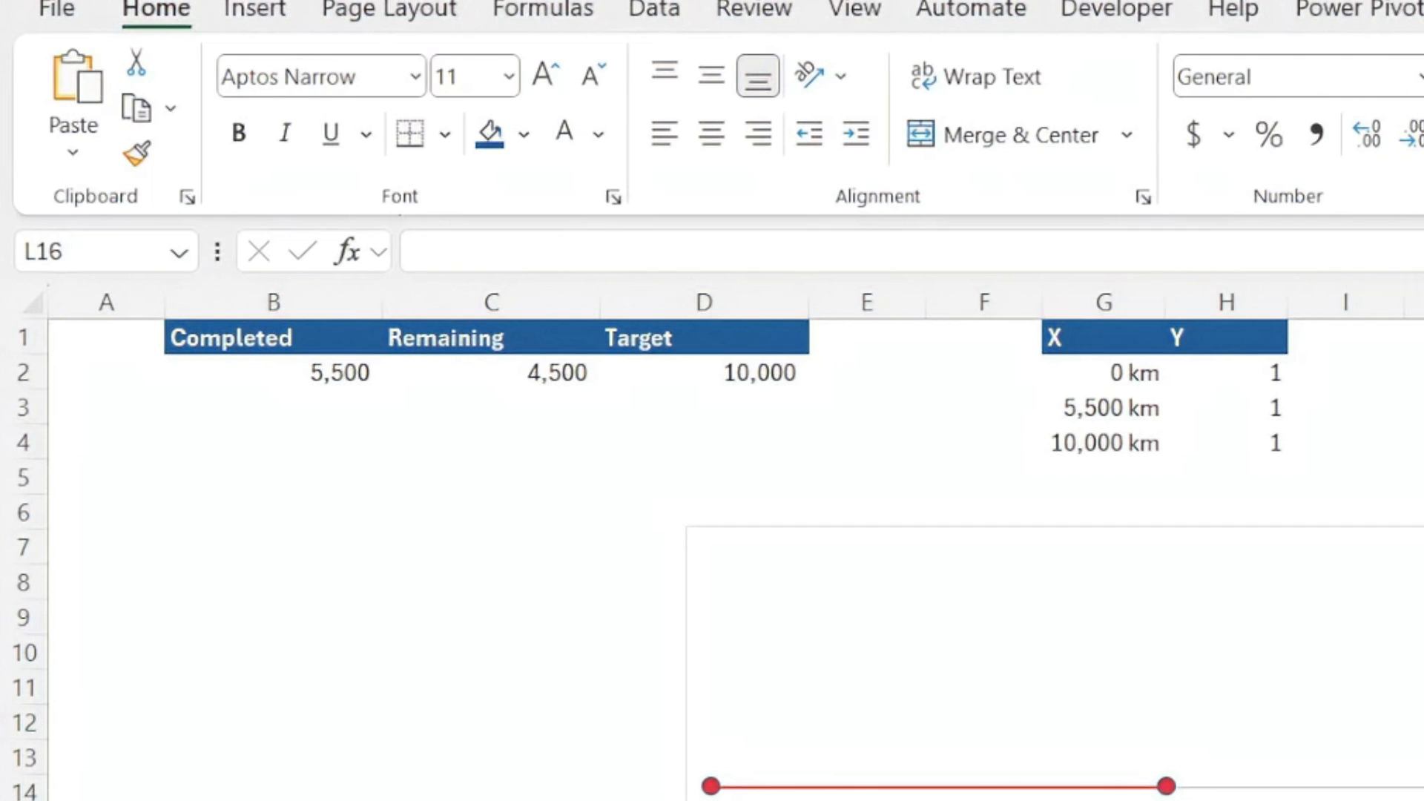
left_click(252, 11)
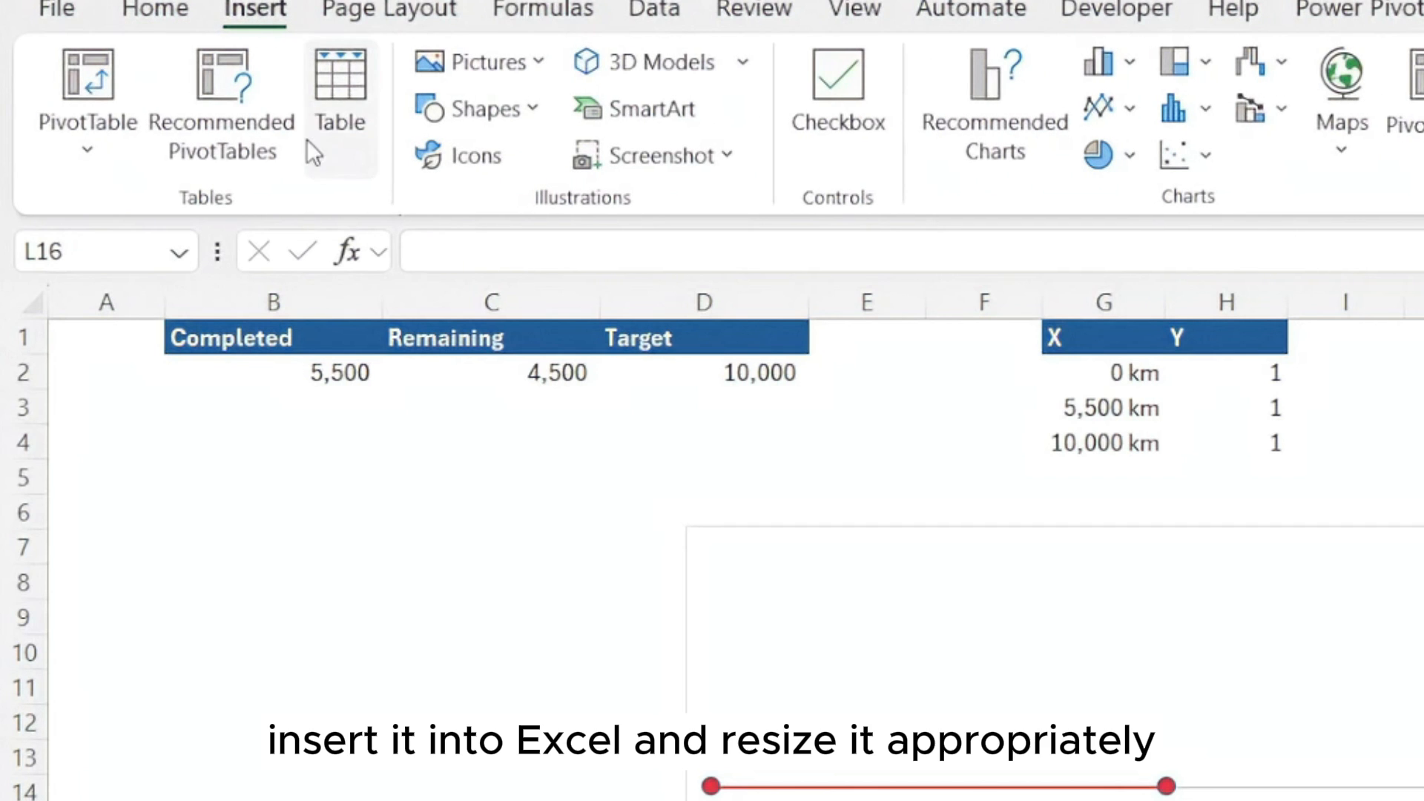
left_click(532, 65)
mouse_move(550, 163)
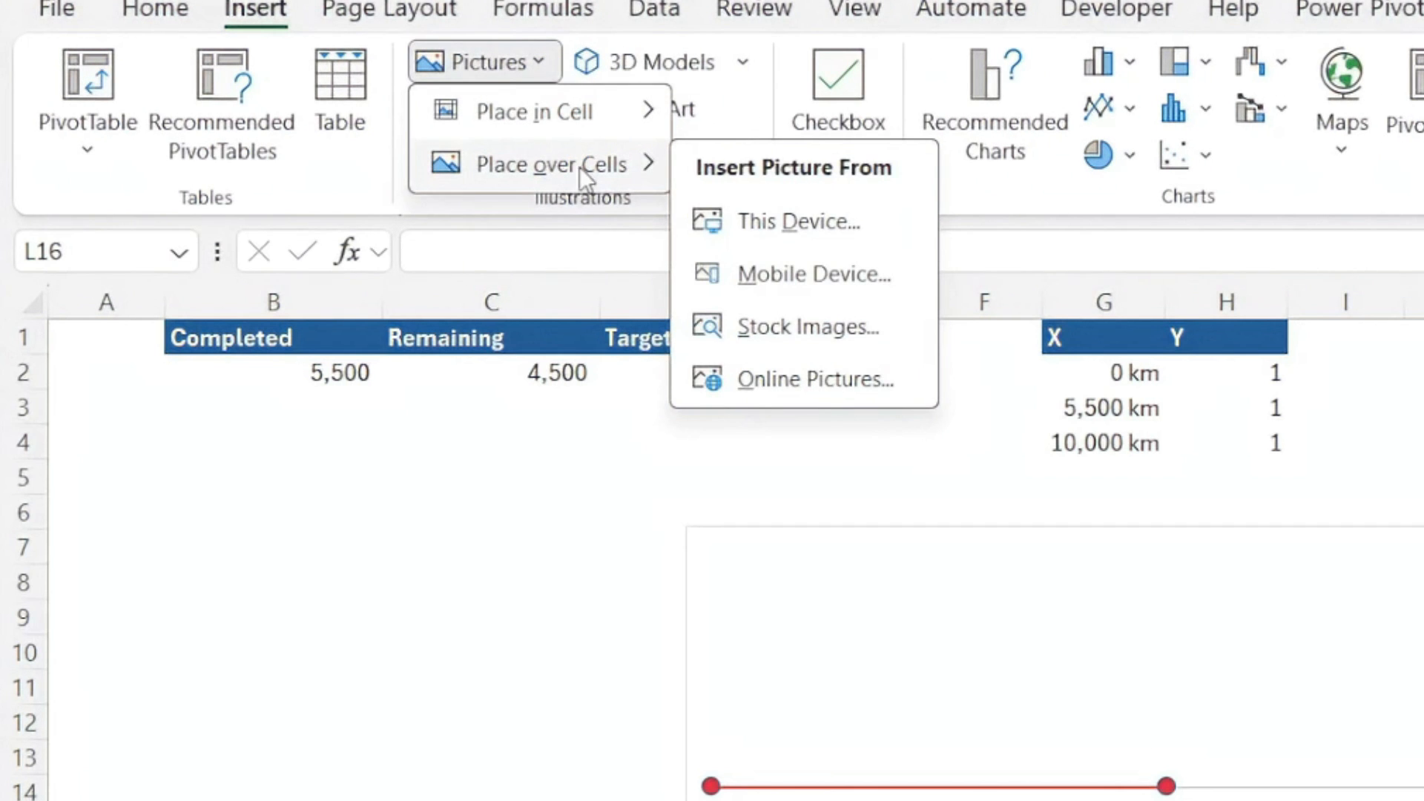
left_click(756, 221)
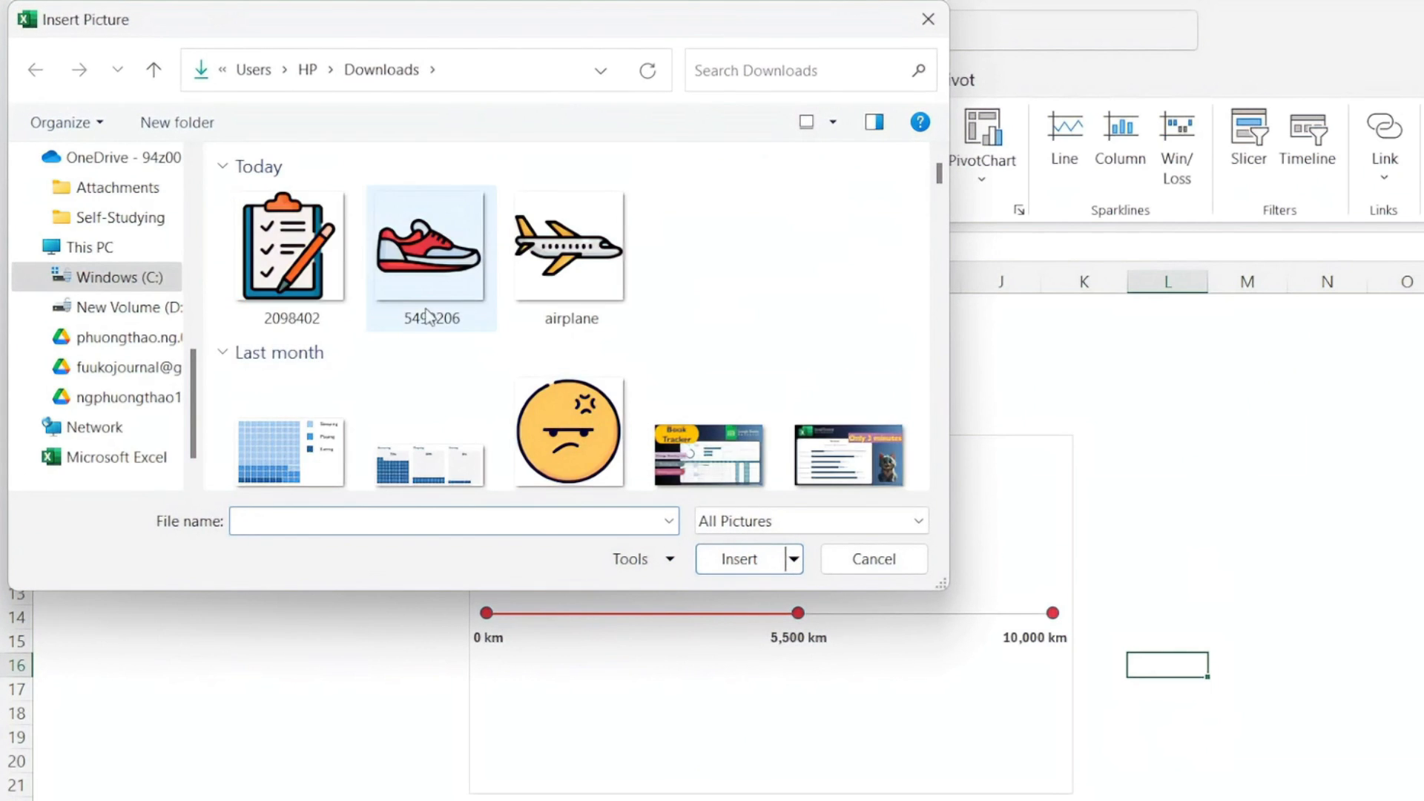
left_click(287, 264)
left_click(739, 559)
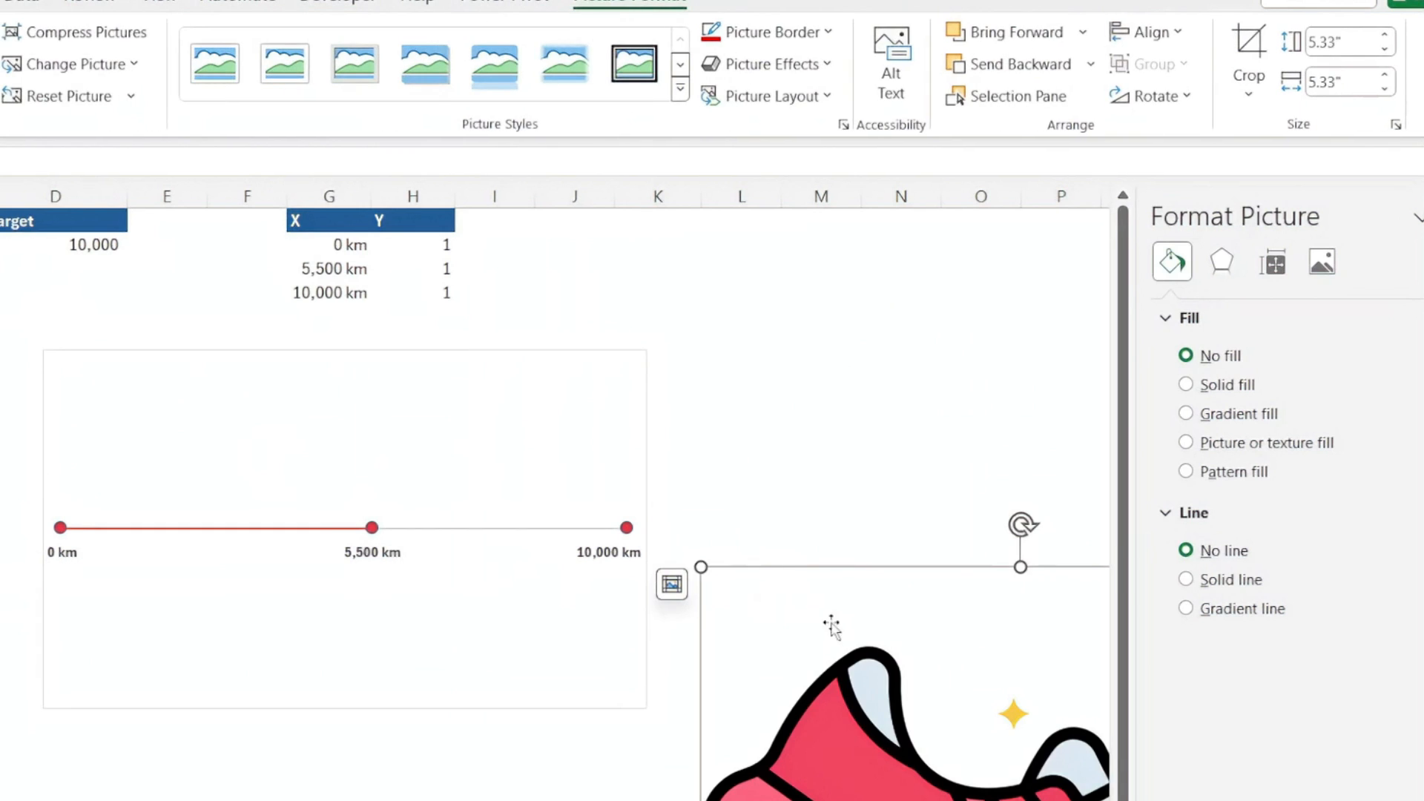
left_click_drag(871, 667, 825, 394)
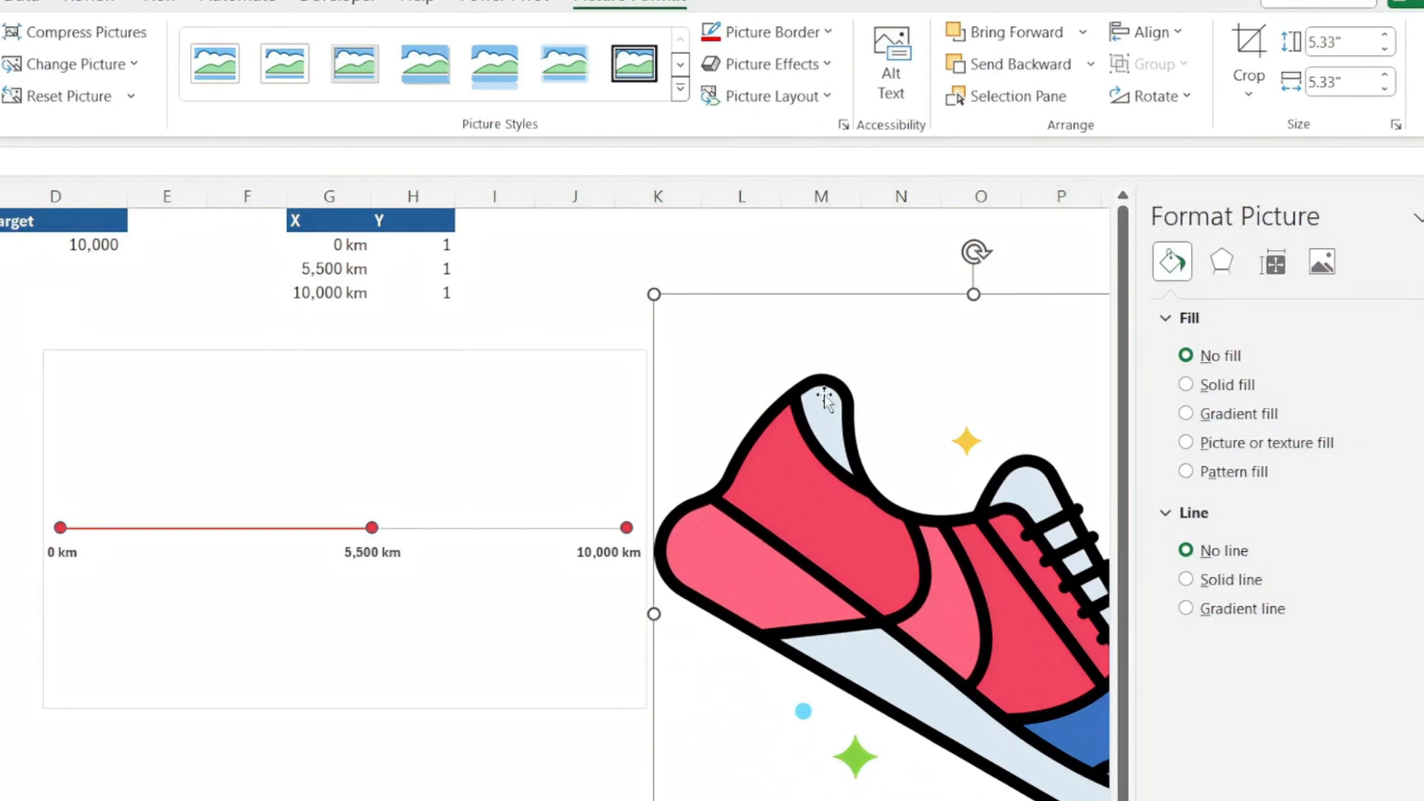
Shrink the running shoe picture to about 0.84" by 0.84" and place it over the empty cells just beside the chart
left_click_drag(655, 293, 1033, 630)
left_click_drag(1016, 678, 766, 381)
left_click_drag(723, 303, 935, 511)
left_click_drag(970, 569, 758, 528)
Copy the shoe picture and paste it onto the chart's second data point as its marker
key("ctrl+c")
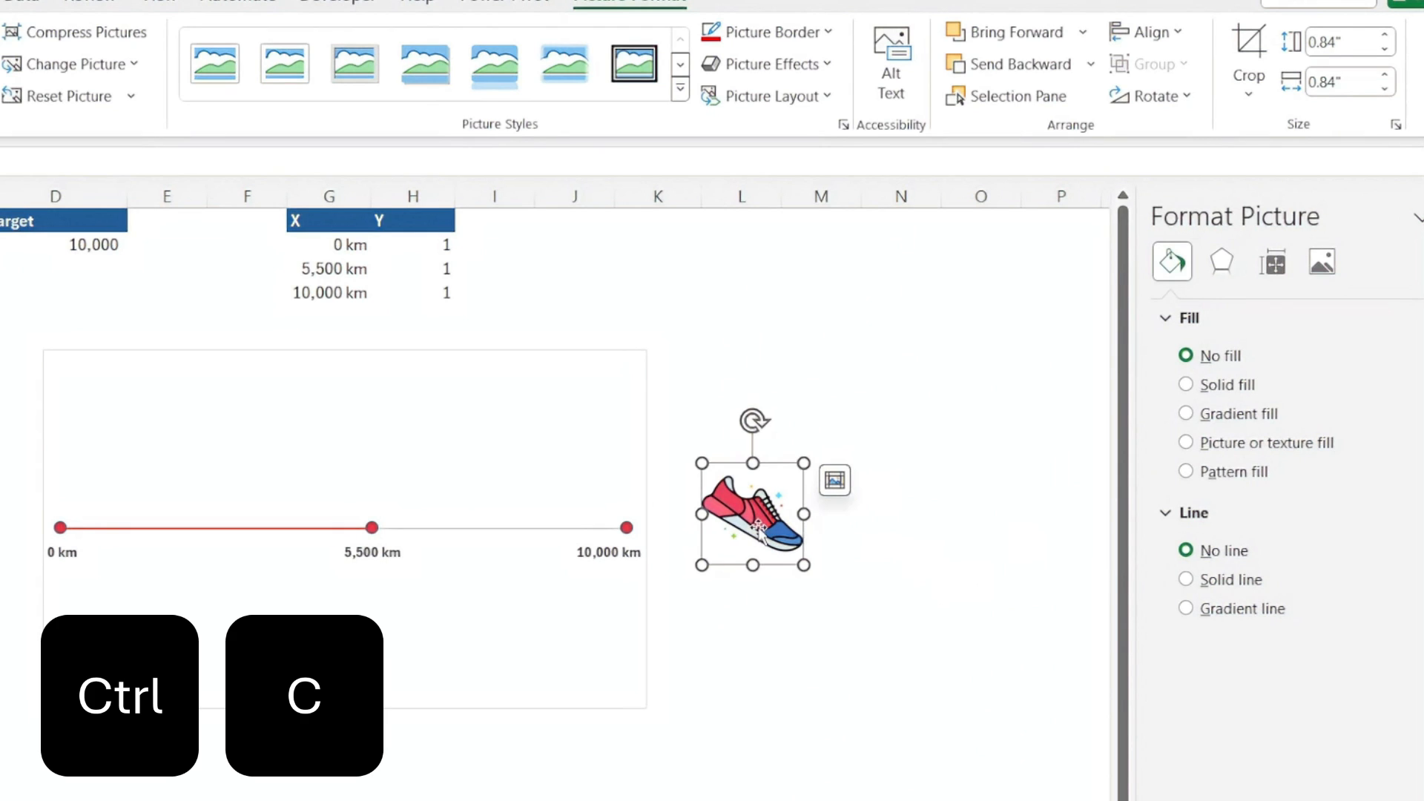
left_click(791, 636)
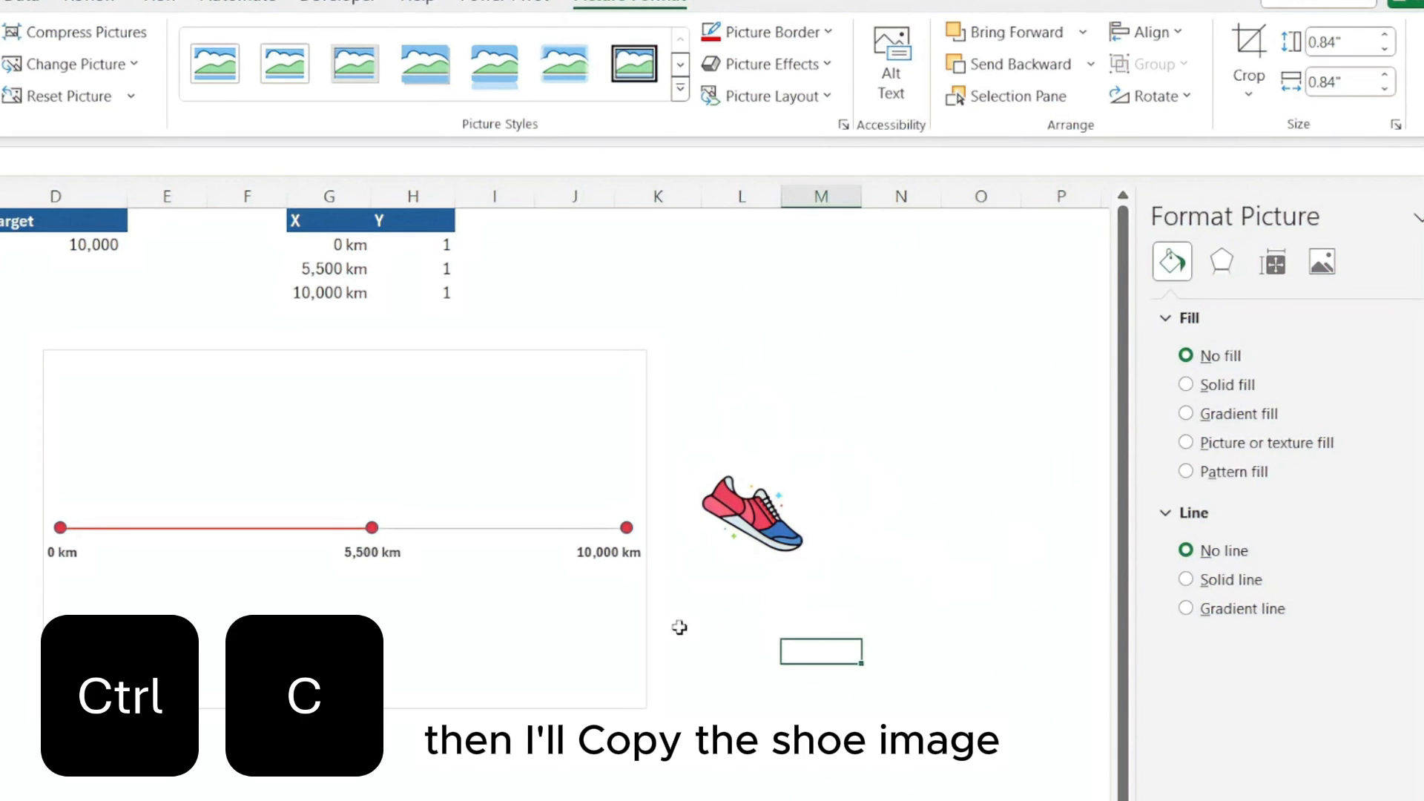
left_click(372, 527)
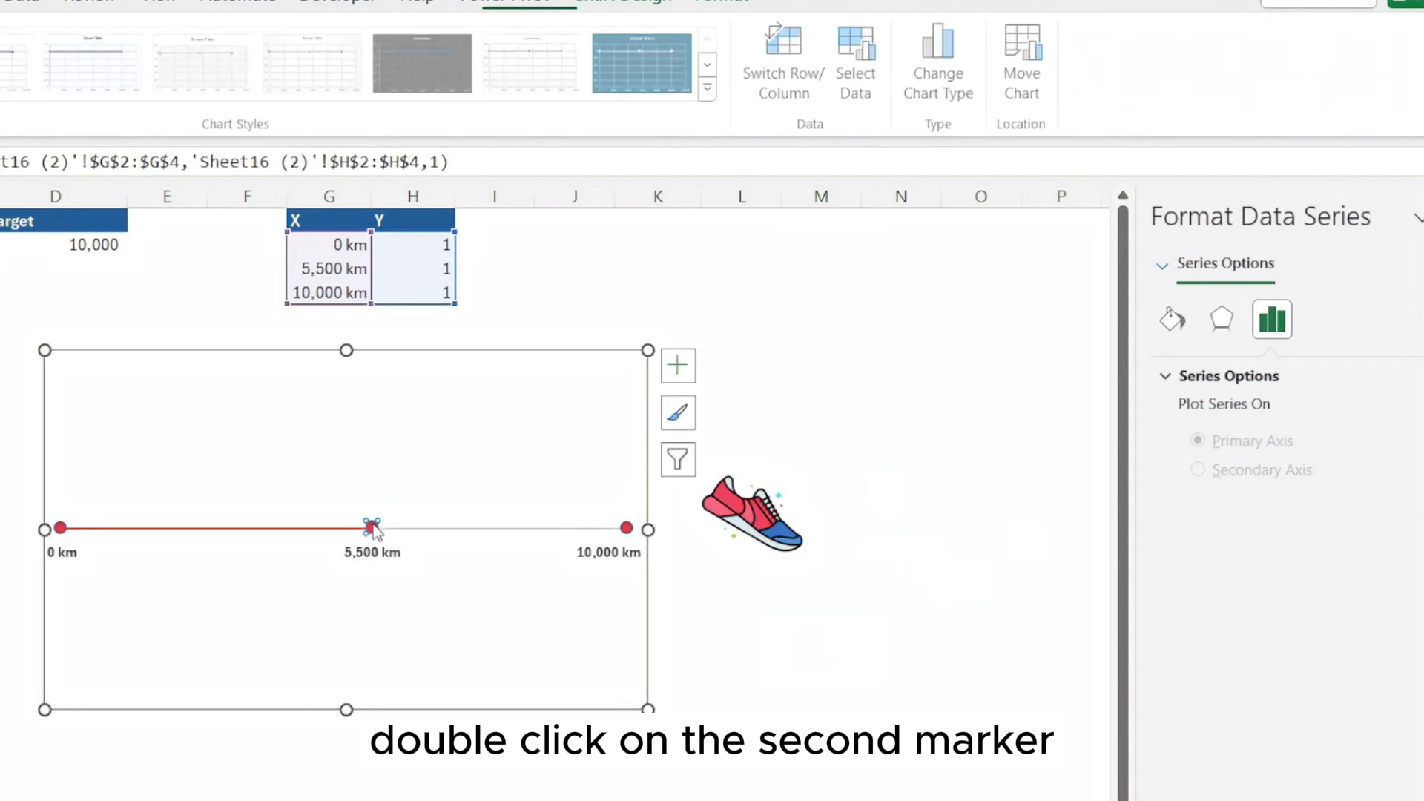
left_click(372, 527)
key("ctrl+v")
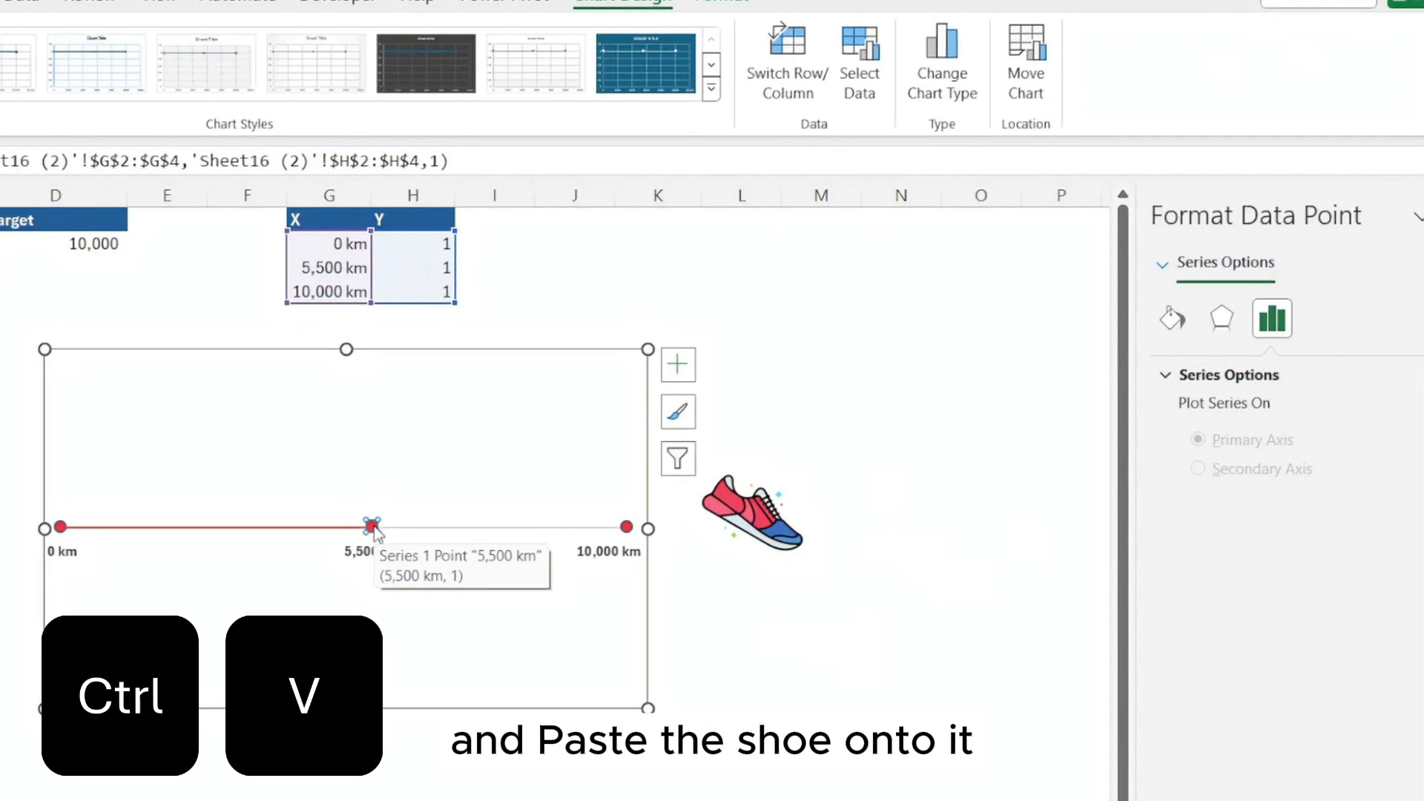
left_click(734, 625)
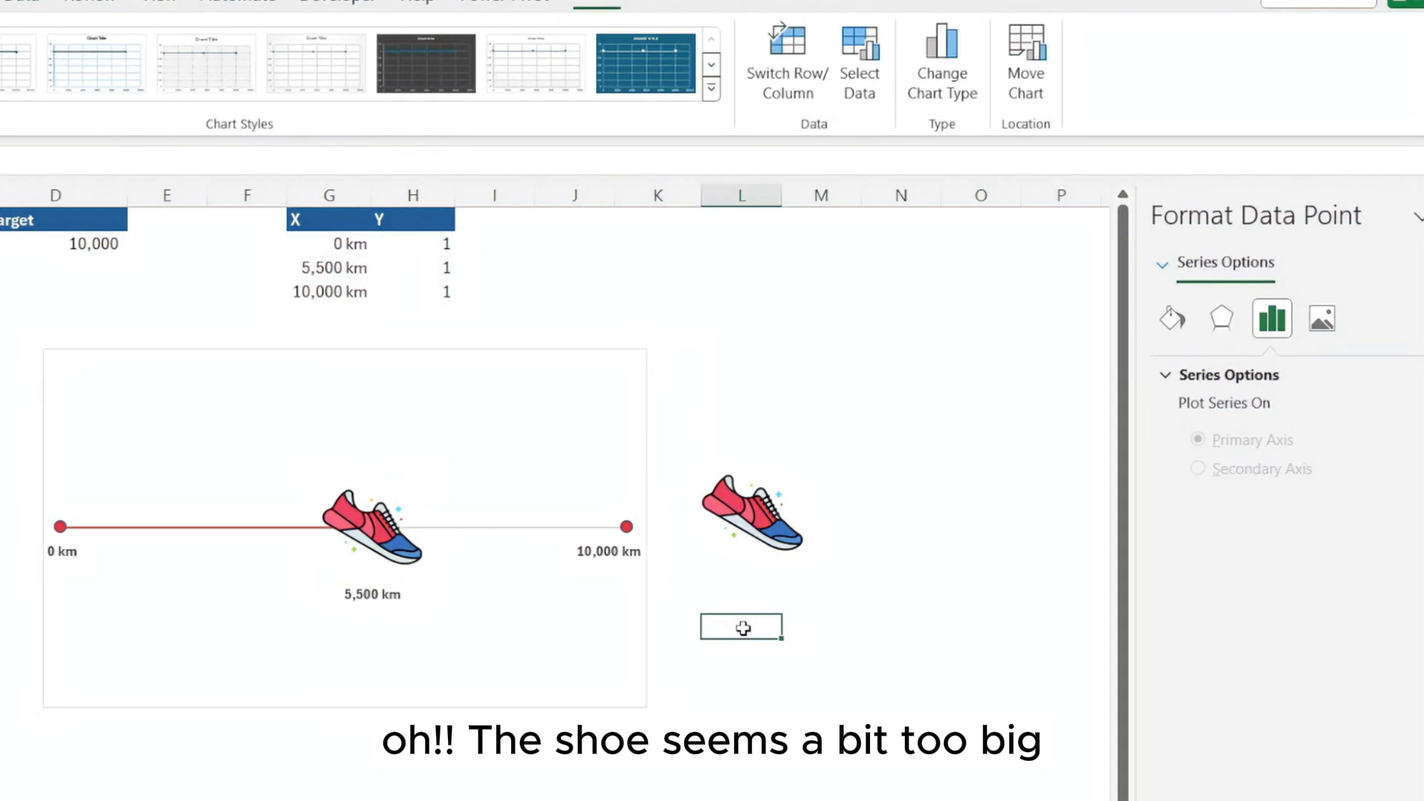
Shrink the shoe picture beside the chart further and paste a copy over the second data point's shoe marker
left_click(792, 547)
left_click_drag(803, 564, 774, 535)
key("ctrl+c")
left_click(389, 541)
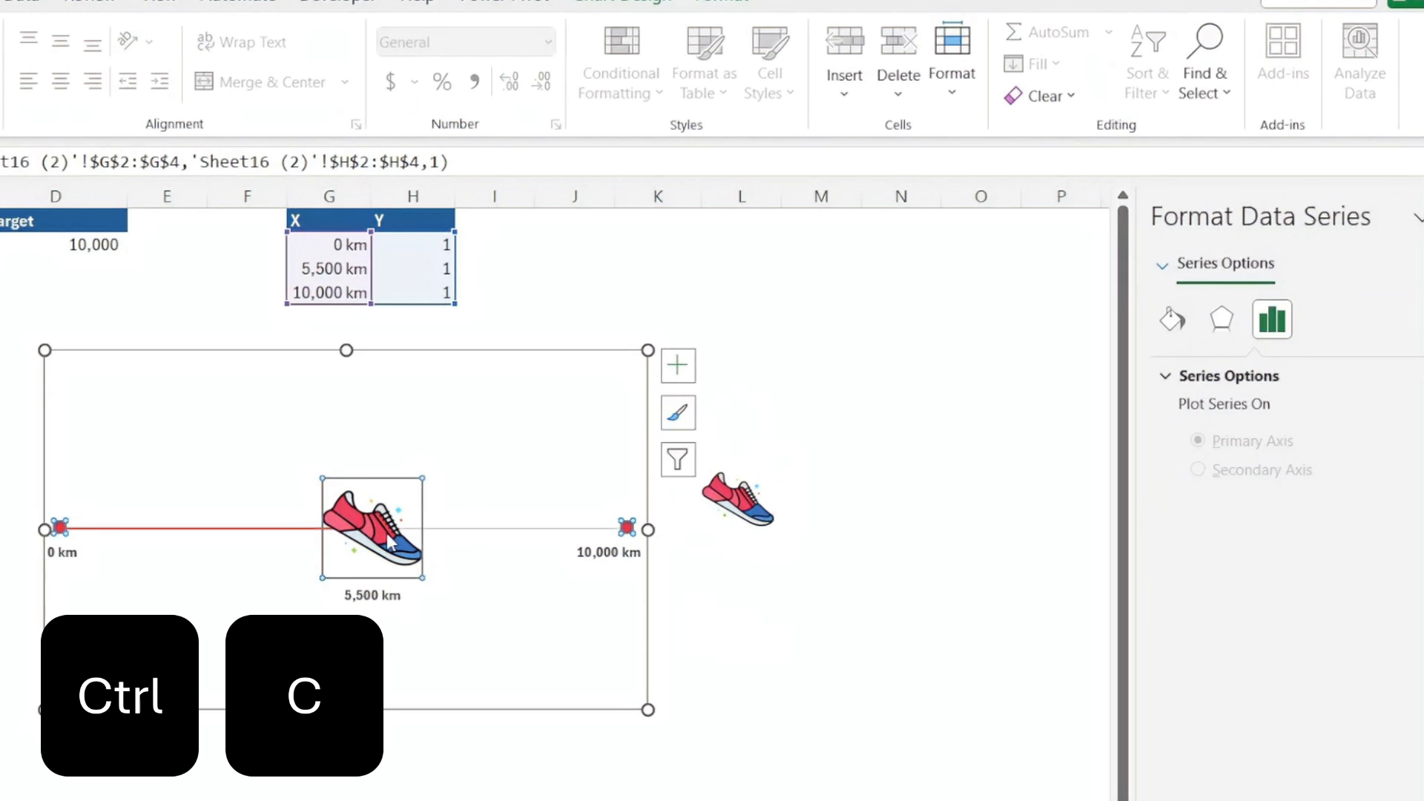
left_click(390, 541)
key("ctrl+v")
left_click(801, 655)
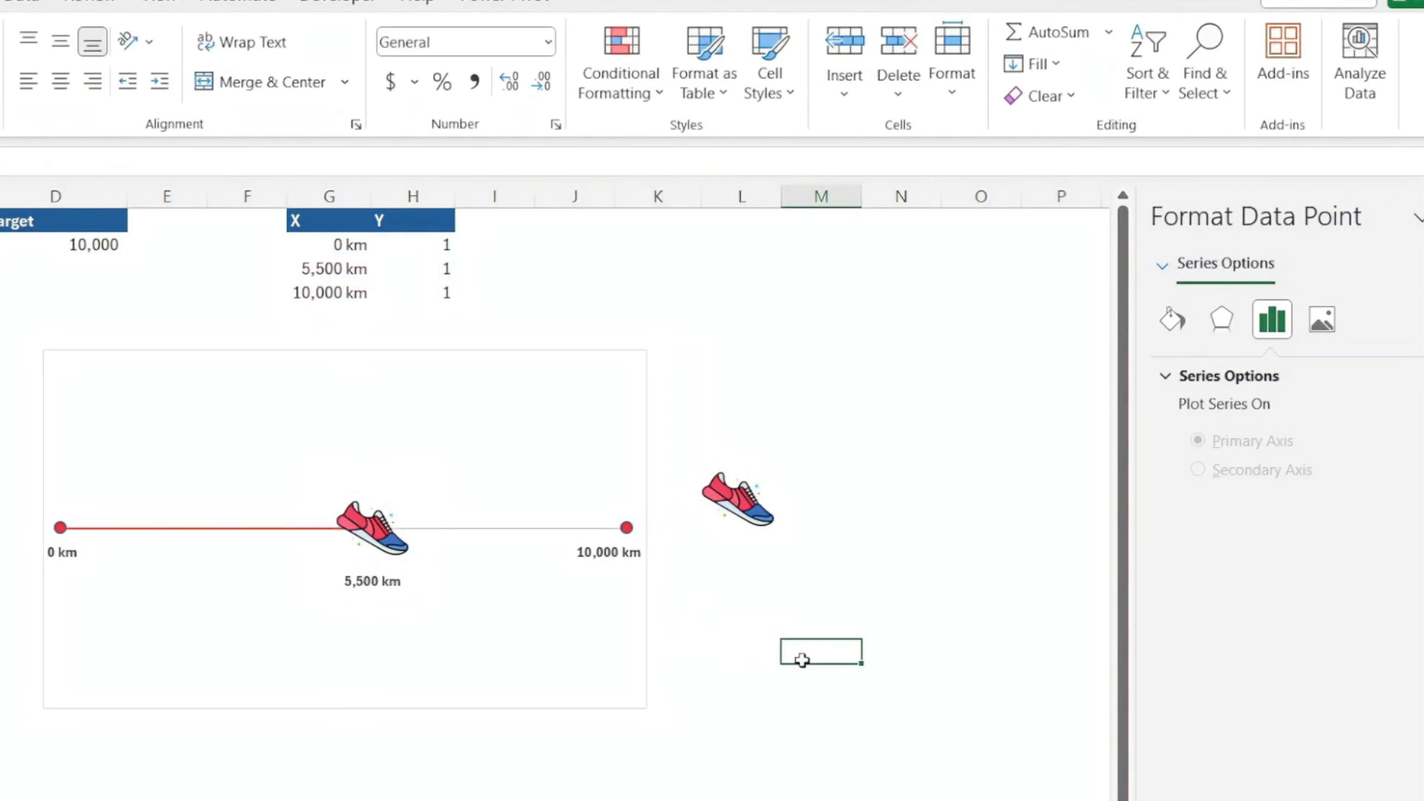
Set the Completed value in cell B2 to 6000 to test the progress chart
left_click(0, 244)
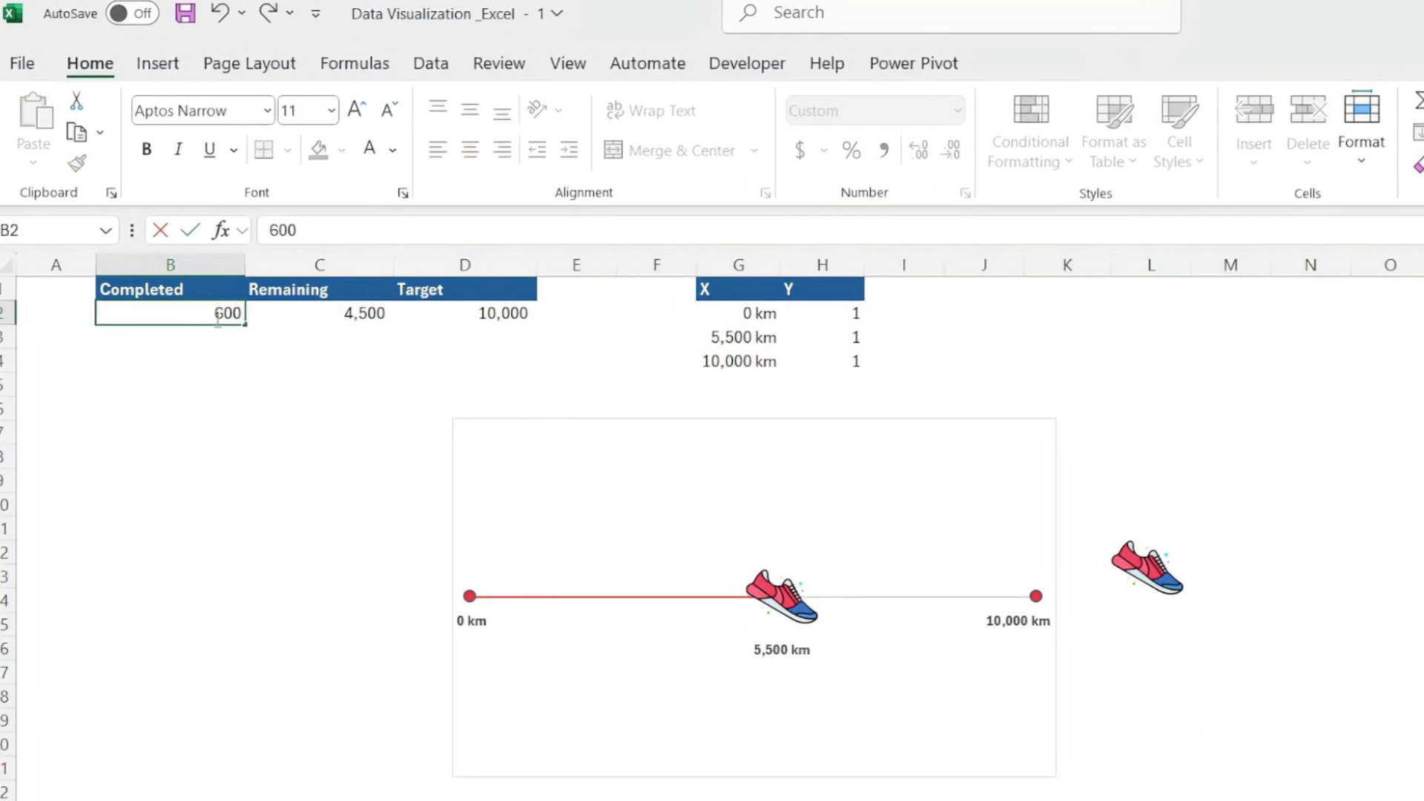
left_click(217, 319)
type("6000")
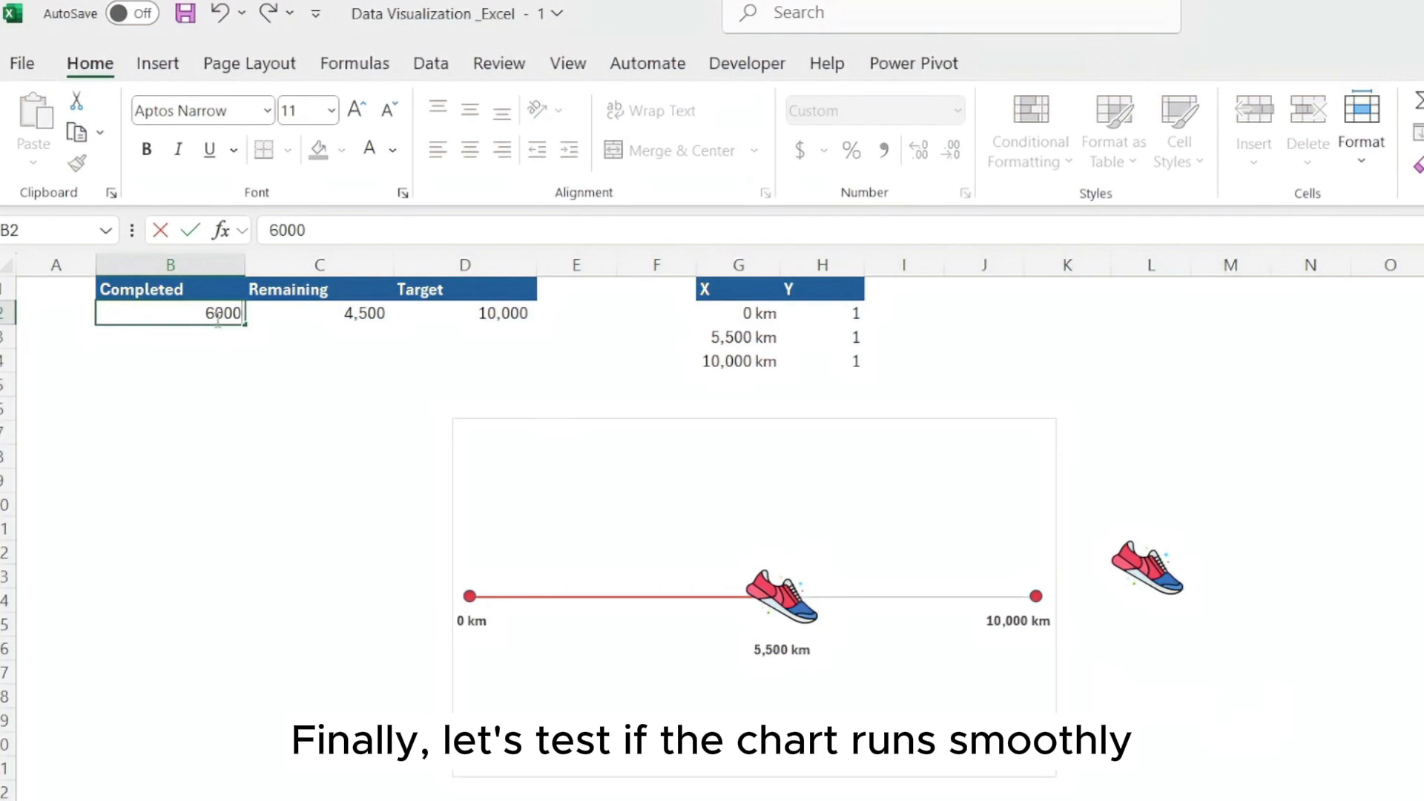
key("Return")
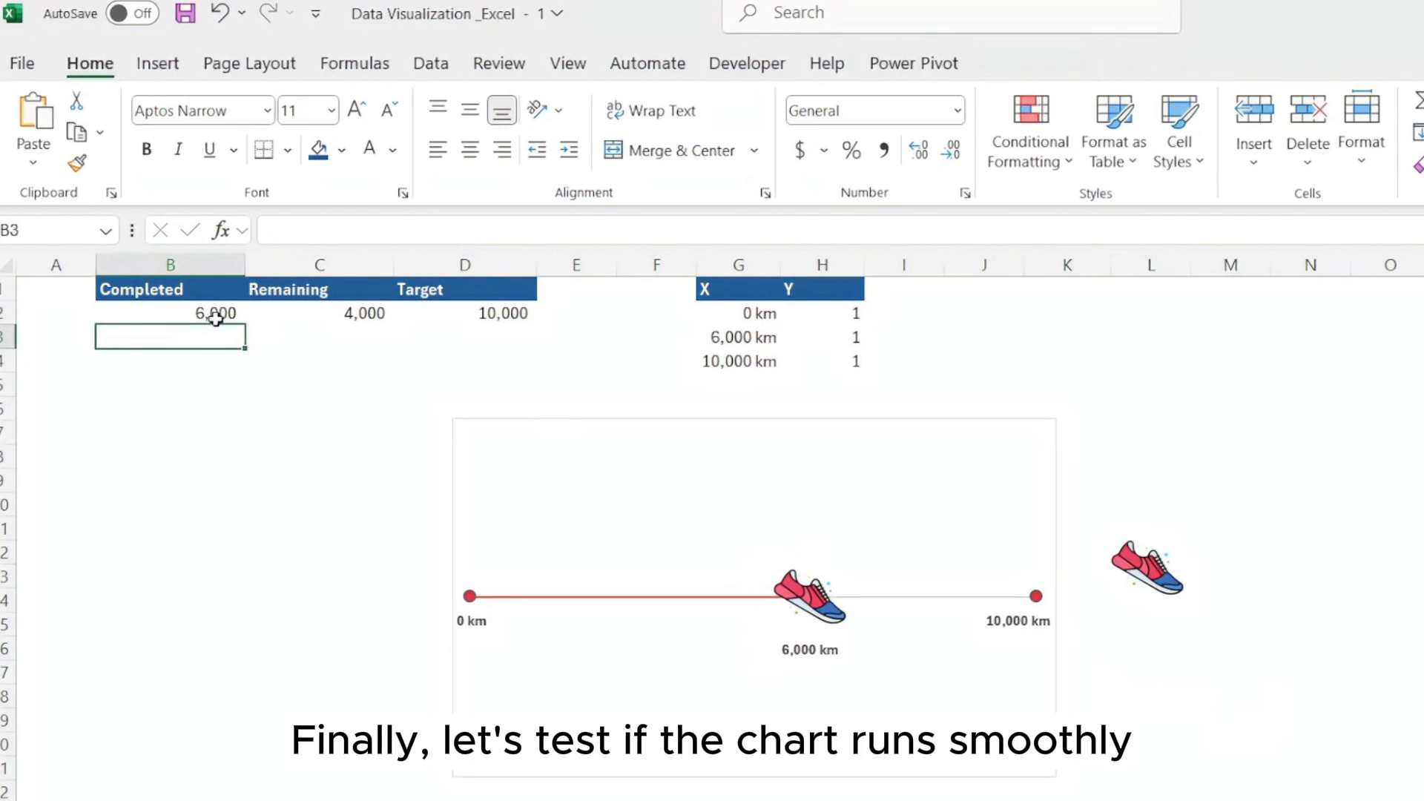
left_click(287, 504)
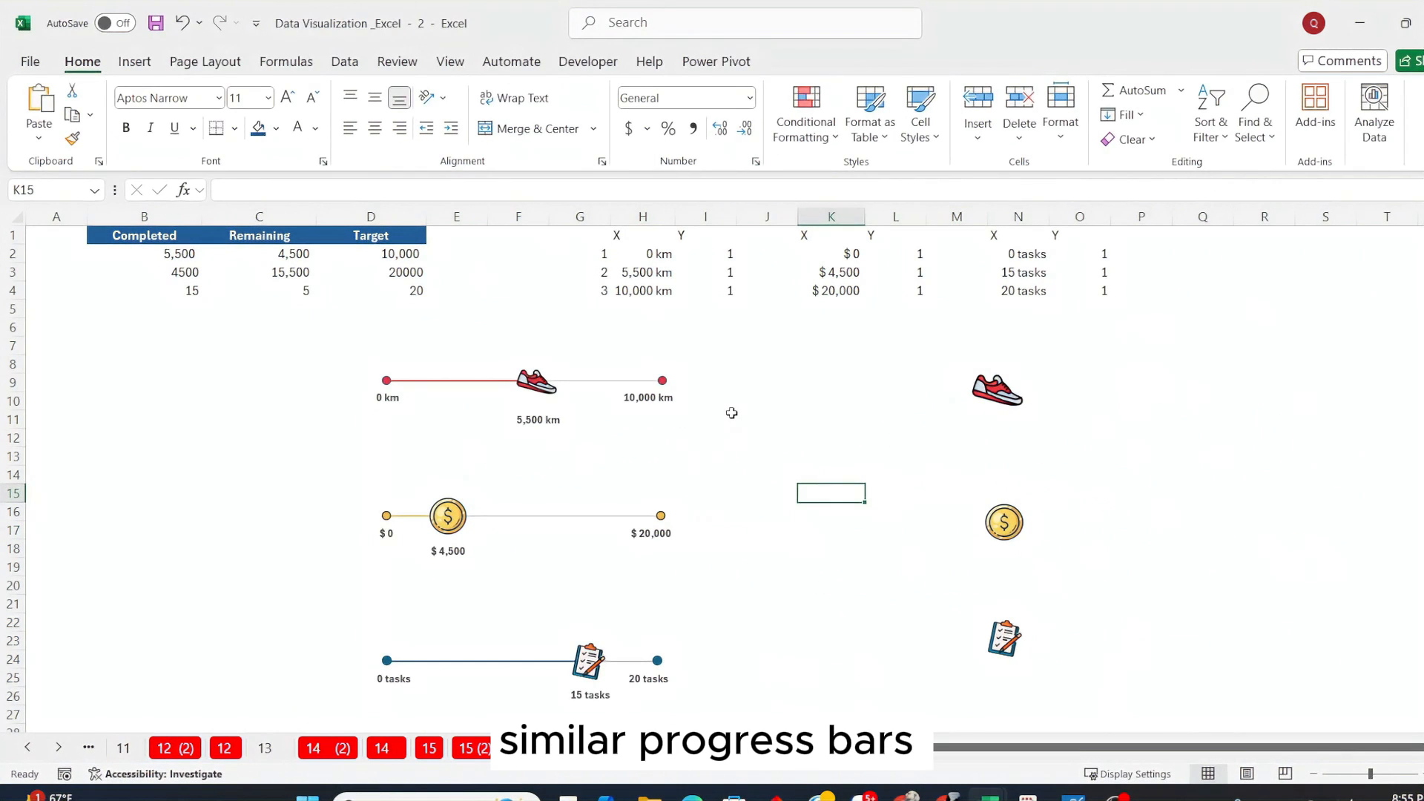
In the Data Visualization _Excel - 2 workbook, set the Completed value in cell B3 to 5000 for the coin progress chart
left_click(731, 413)
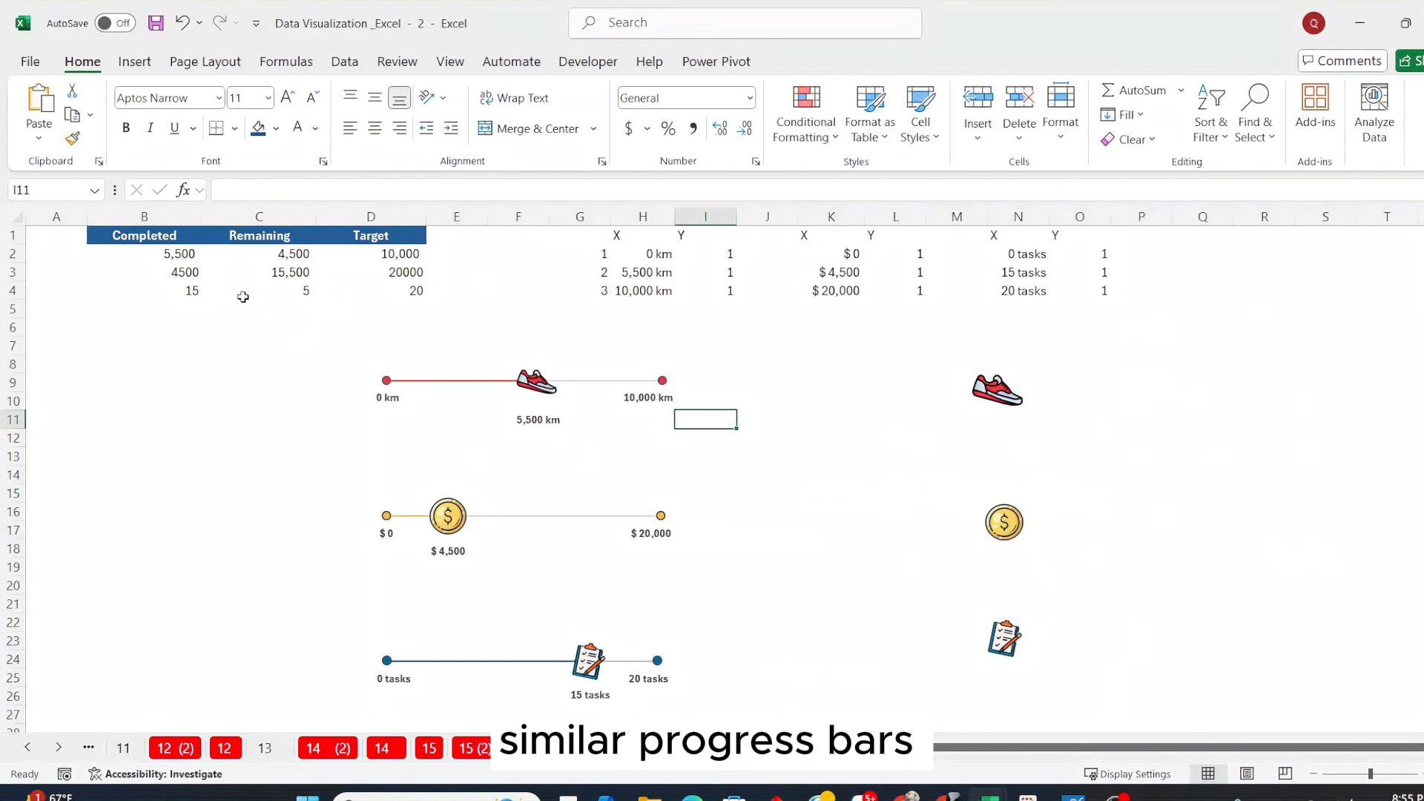
left_click(186, 256)
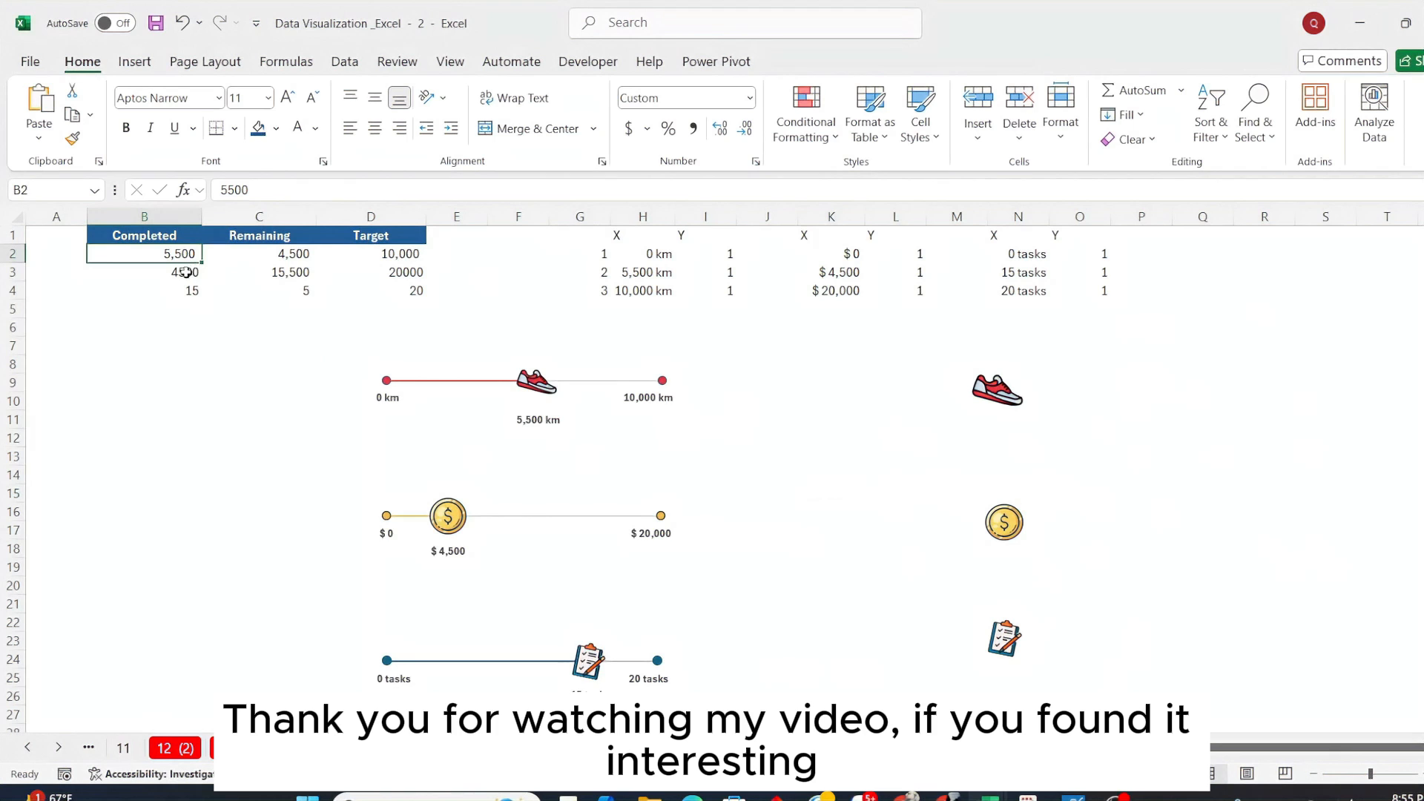
left_click(185, 272)
type("5000")
key("Return")
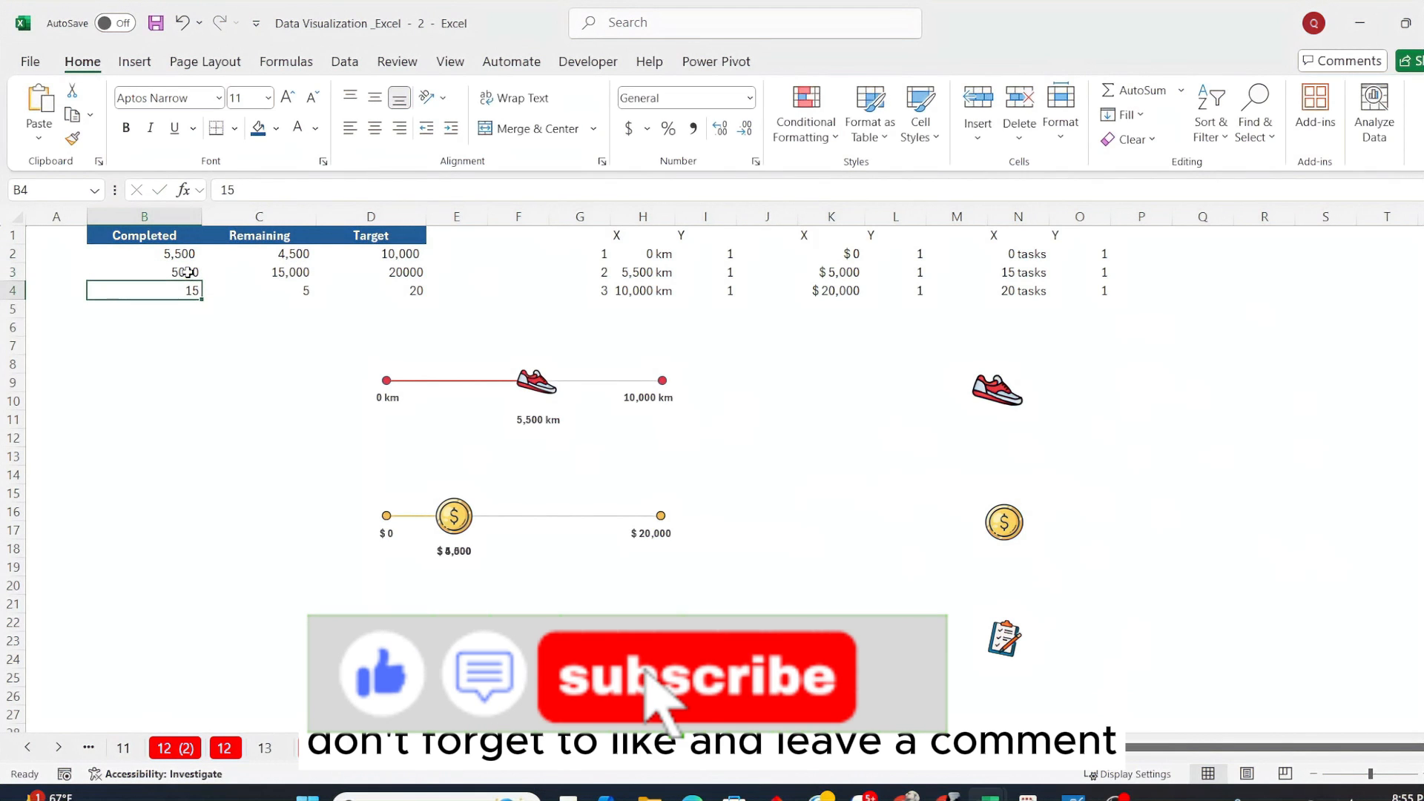
left_click(259, 452)
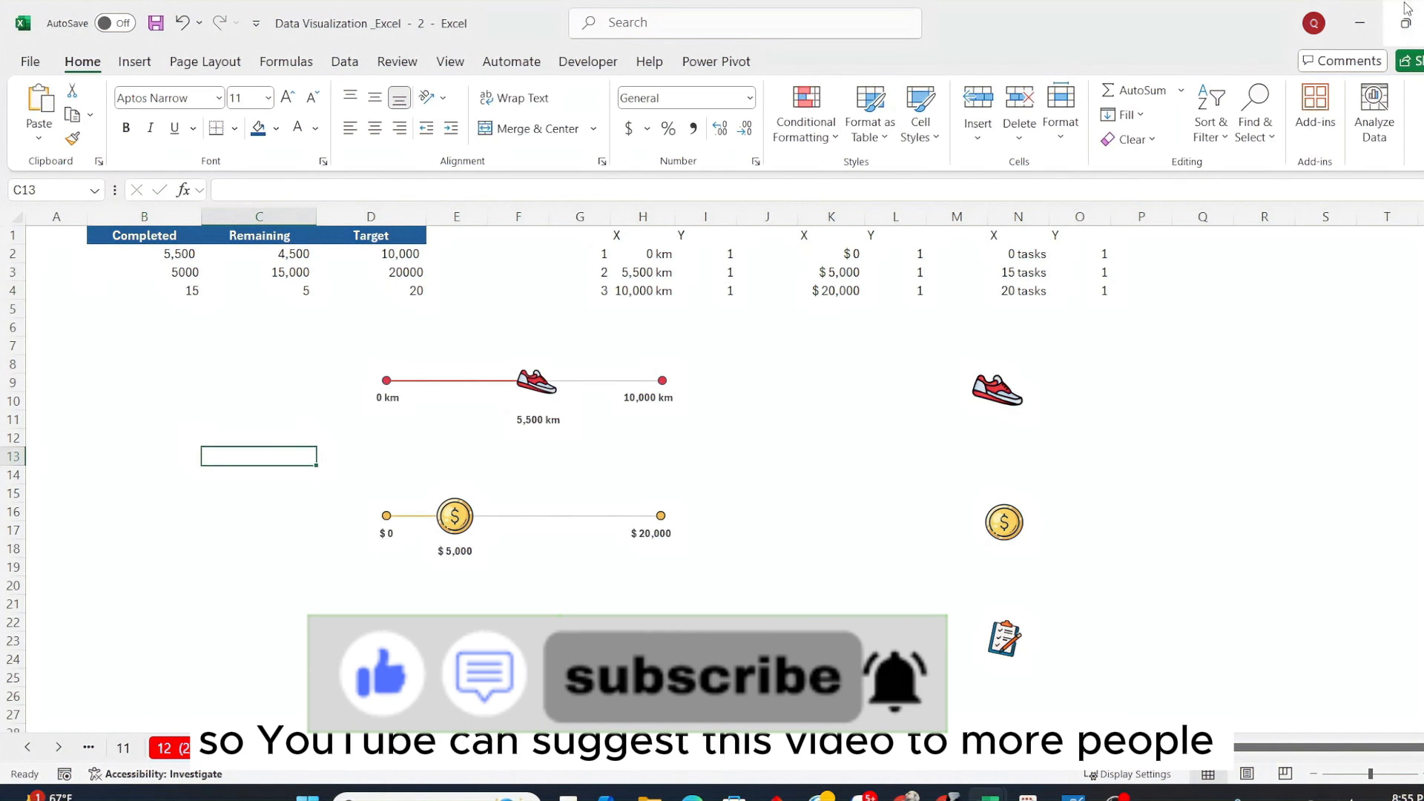
Minimize the second workbook to return to the running shoe chart in Data Visualization _Excel - 1
left_click(1367, 24)
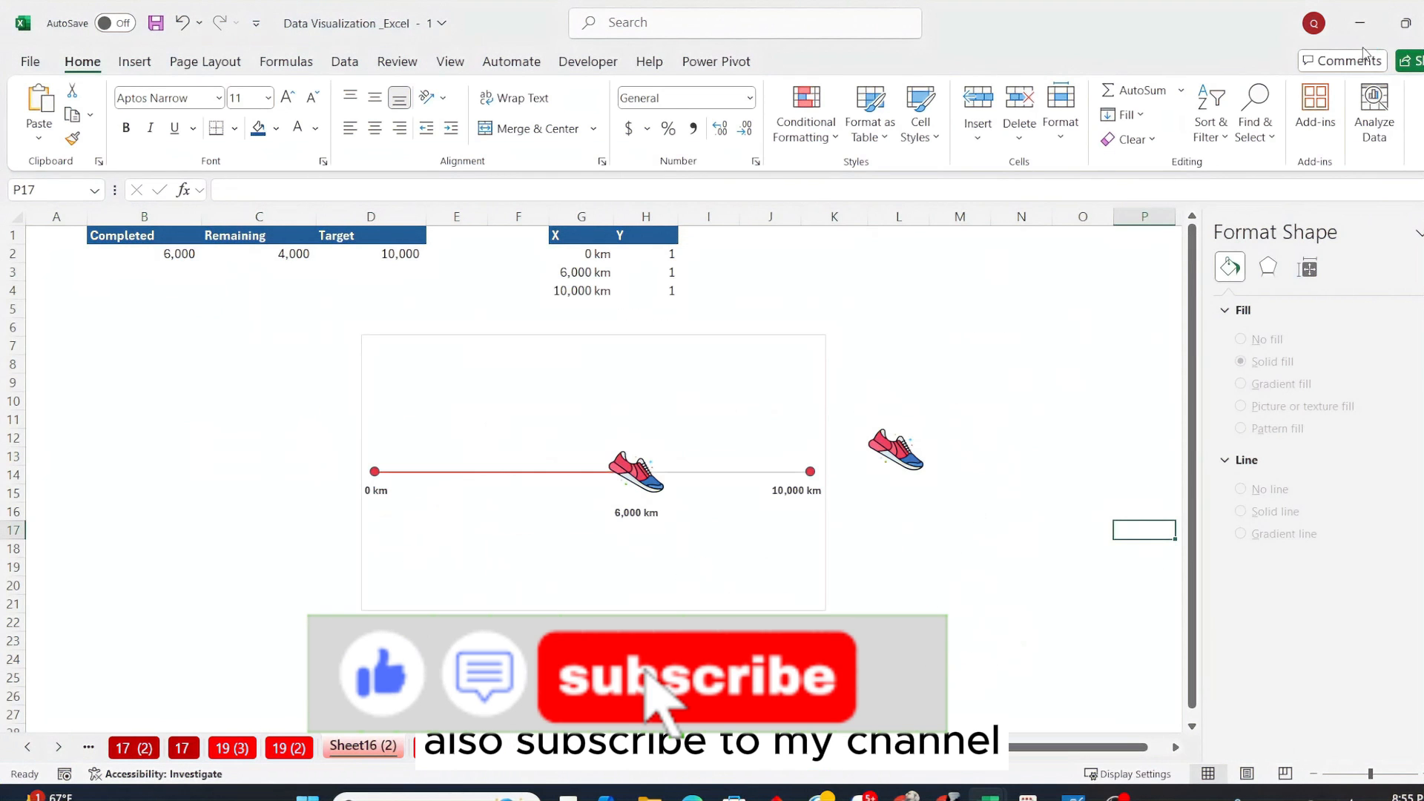
left_click(962, 362)
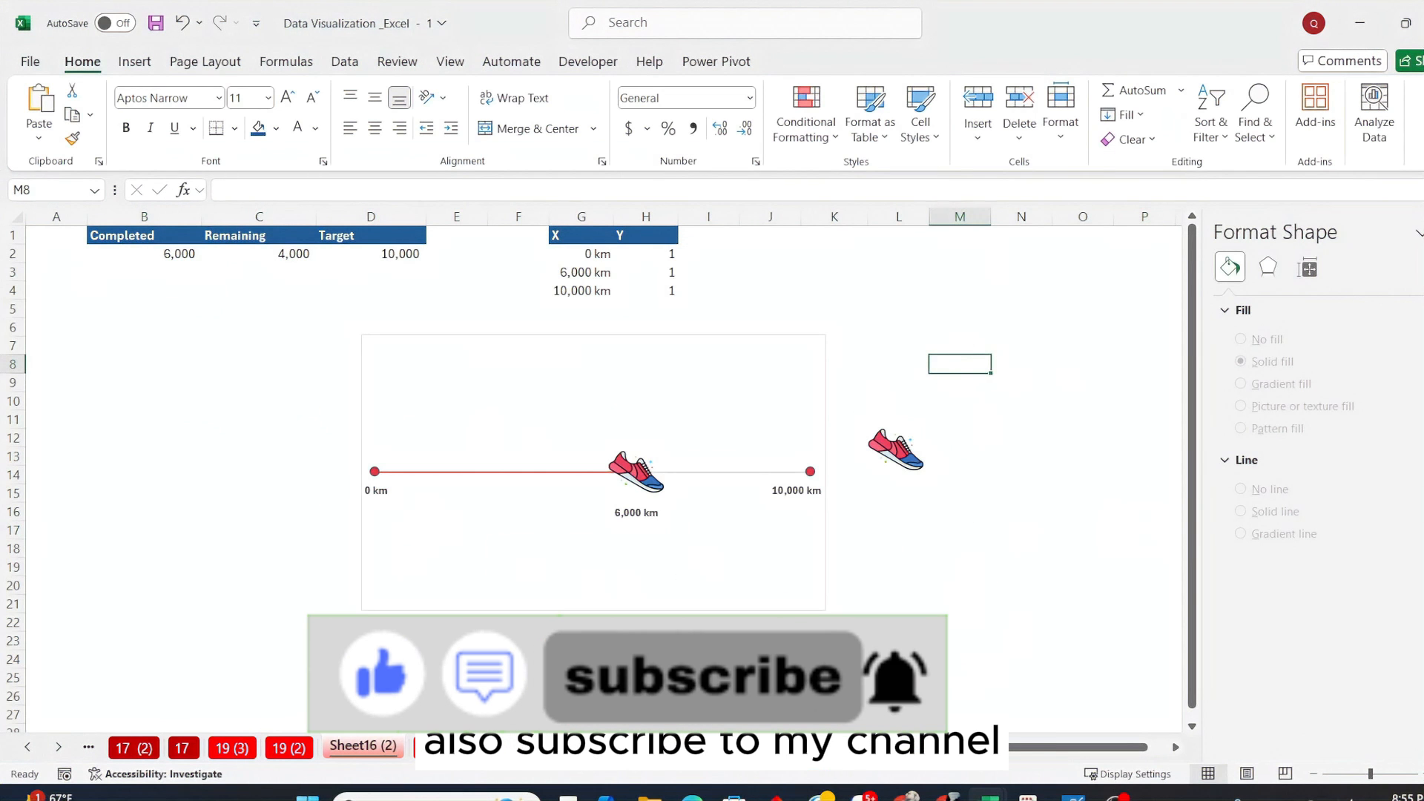
left_click(1116, 798)
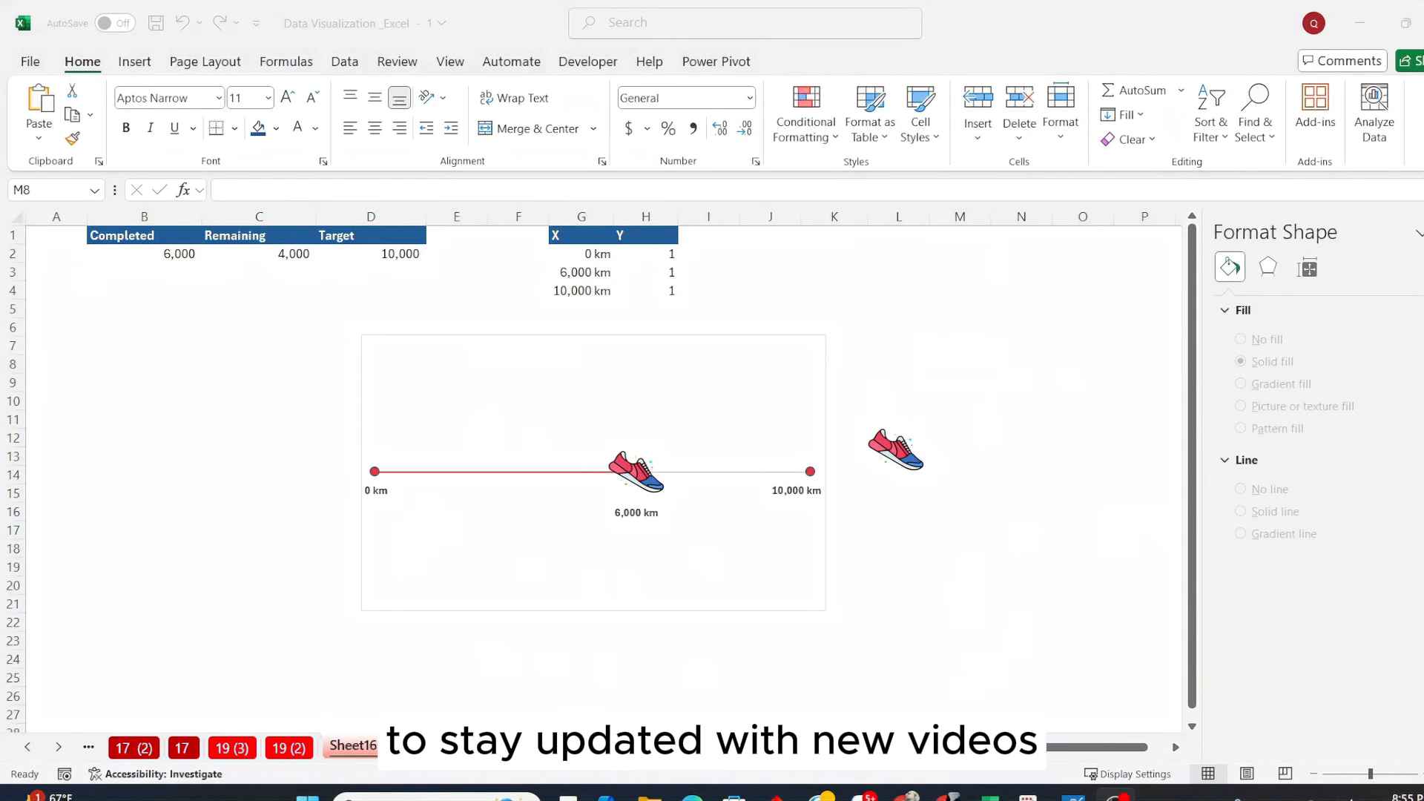